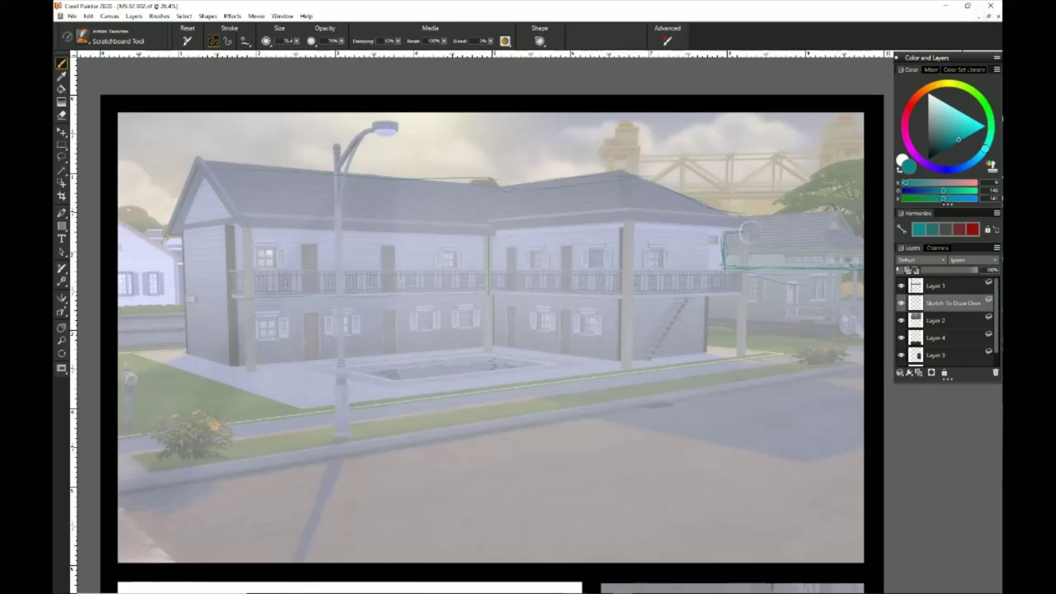
# Step: Sketch the balcony bracket and post at the motel's right end, plus the edges of the low structure behind it
pyautogui.moveTo(689, 268); pyautogui.dragTo(717, 301)
pyautogui.moveTo(710, 284); pyautogui.dragTo(724, 355)
pyautogui.moveTo(784, 304); pyautogui.dragTo(851, 309)
pyautogui.moveTo(855, 325); pyautogui.dragTo(854, 359)
# Step: Trace the ground line along the base of both building wings, from the right-end post to the left corner
pyautogui.moveTo(625, 369); pyautogui.dragTo(716, 357)
pyautogui.moveTo(494, 345); pyautogui.dragTo(615, 370)
pyautogui.moveTo(252, 373); pyautogui.dragTo(386, 356)
pyautogui.moveTo(232, 367); pyautogui.dragTo(273, 380)
# Step: Trace the left end wall's vertical edge and the eaves line along the left wing
pyautogui.moveTo(188, 291); pyautogui.dragTo(189, 329)
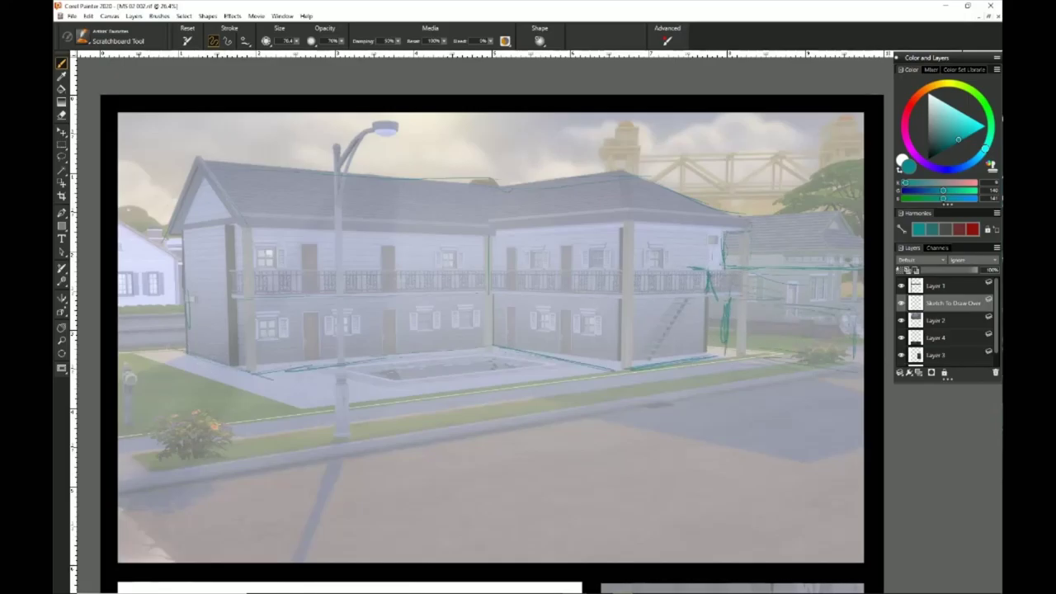
pyautogui.moveTo(164, 239); pyautogui.dragTo(184, 237)
pyautogui.moveTo(183, 239); pyautogui.dragTo(189, 292)
pyautogui.moveTo(185, 228); pyautogui.dragTo(248, 227)
pyautogui.moveTo(276, 232); pyautogui.dragTo(335, 234)
pyautogui.moveTo(339, 226); pyautogui.dragTo(460, 227)
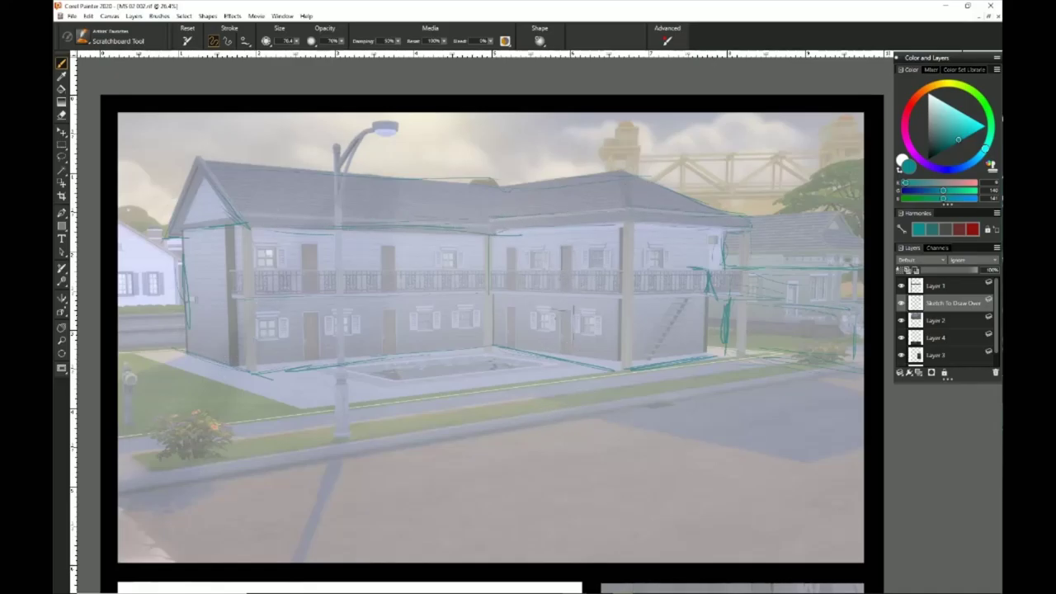
# Step: Extend the left wing's ground line, roof ridge and eaves out to the panel's left border
pyautogui.moveTo(273, 373); pyautogui.dragTo(118, 395)
pyautogui.moveTo(183, 353); pyautogui.dragTo(117, 360)
pyautogui.moveTo(119, 160); pyautogui.dragTo(306, 170)
pyautogui.moveTo(119, 234)
pyautogui.mouseDown()
pyautogui.moveTo(169, 232)
pyautogui.moveTo(189, 329)
pyautogui.mouseUp()
# Step: Erase the stray upper ground strokes beside the left wing near the panel border
pyautogui.press('n')
pyautogui.press('b')
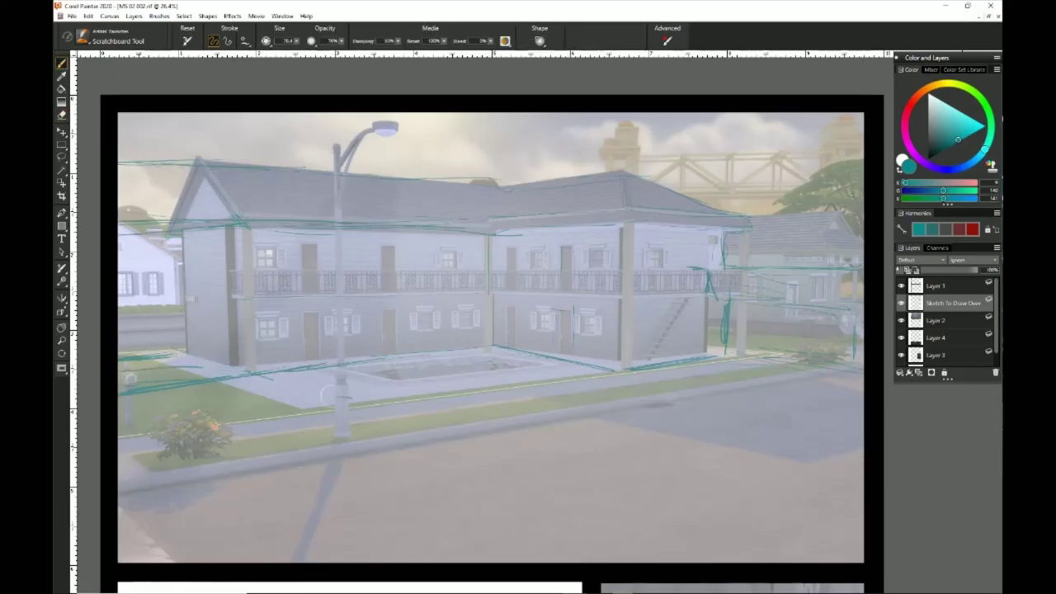
pyautogui.press('n')
pyautogui.moveTo(118, 358); pyautogui.dragTo(176, 354)
pyautogui.moveTo(122, 369); pyautogui.dragTo(202, 367)
pyautogui.press('b')
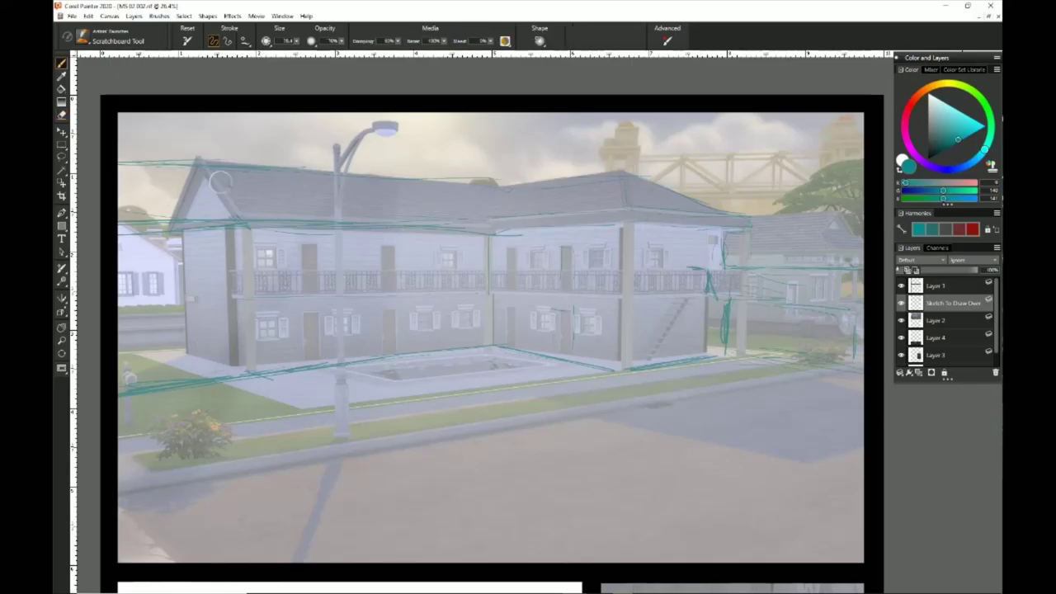
# Step: Strengthen the left wing's roofline with a jagged broken section and extend the balcony floor line past the left corner
pyautogui.moveTo(233, 174)
pyautogui.mouseDown()
pyautogui.moveTo(120, 221)
pyautogui.moveTo(165, 180)
pyautogui.moveTo(384, 167)
pyautogui.mouseUp()
pyautogui.moveTo(313, 170); pyautogui.dragTo(494, 183)
pyautogui.moveTo(240, 295)
pyautogui.mouseDown()
pyautogui.moveTo(258, 299)
pyautogui.moveTo(124, 306)
pyautogui.moveTo(171, 305)
pyautogui.mouseUp()
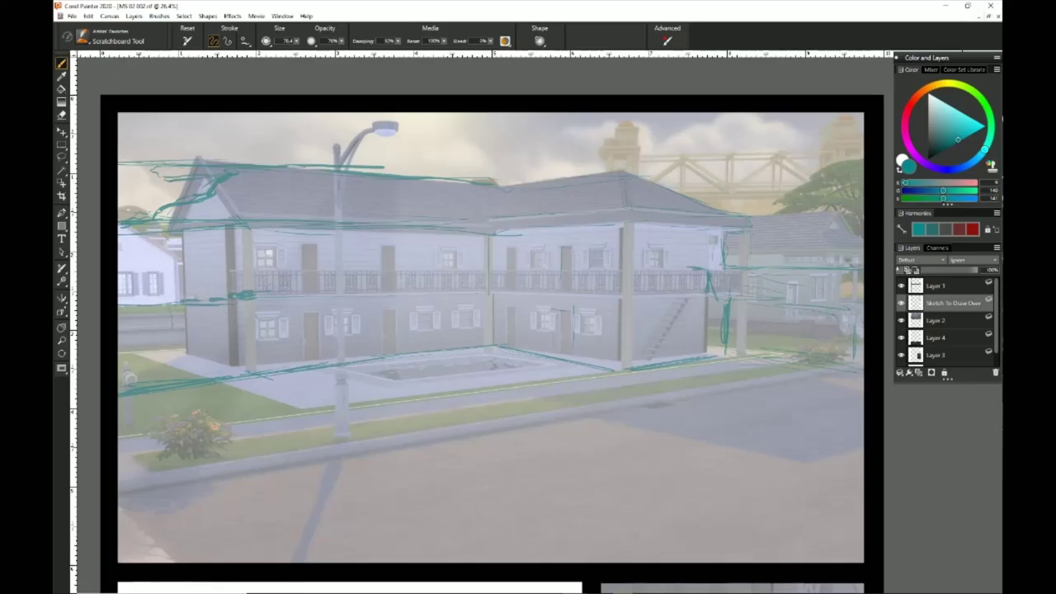
# Step: Sketch the left wing's balcony railing with a sagging, broken section and a jagged wall hole above it
pyautogui.moveTo(246, 274)
pyautogui.mouseDown()
pyautogui.moveTo(696, 272)
pyautogui.moveTo(542, 270)
pyautogui.mouseUp()
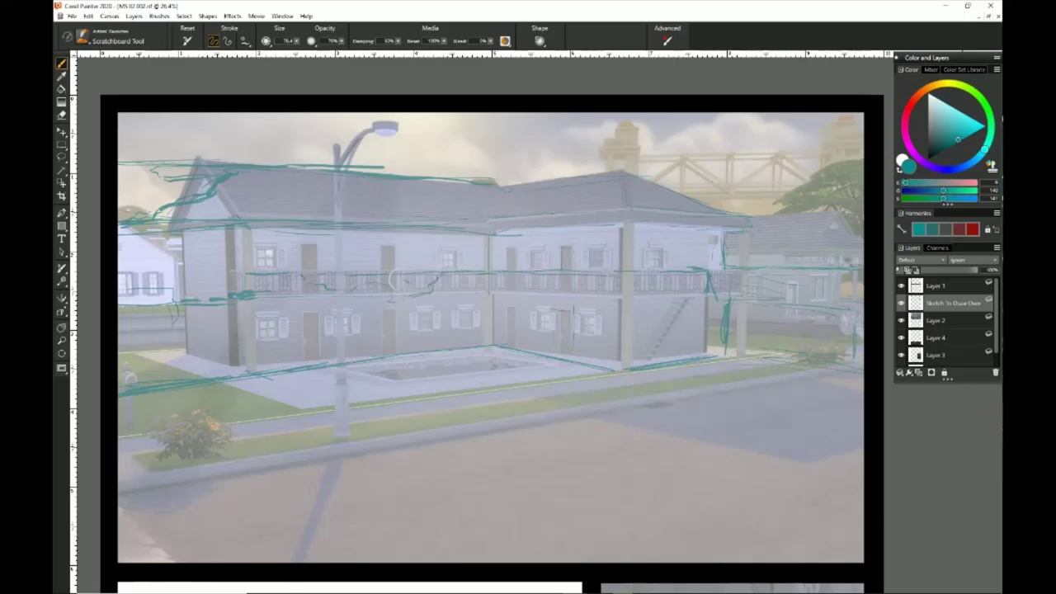
pyautogui.moveTo(390, 300); pyautogui.dragTo(390, 290)
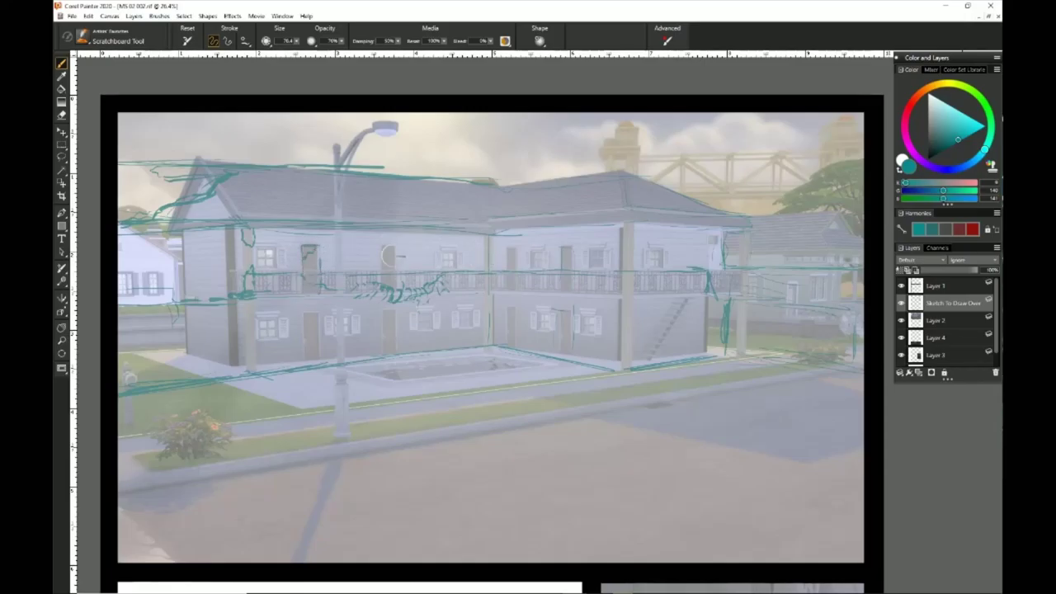
pyautogui.moveTo(402, 249); pyautogui.dragTo(403, 273)
pyautogui.moveTo(462, 378); pyautogui.dragTo(467, 414)
pyautogui.moveTo(503, 402); pyautogui.dragTo(507, 427)
pyautogui.moveTo(520, 365); pyautogui.dragTo(531, 420)
pyautogui.moveTo(590, 400); pyautogui.dragTo(645, 397)
pyautogui.moveTo(813, 411); pyautogui.dragTo(761, 460)
pyautogui.moveTo(536, 493)
pyautogui.mouseDown()
pyautogui.moveTo(580, 495)
pyautogui.moveTo(578, 510)
pyautogui.mouseUp()
pyautogui.moveTo(732, 473); pyautogui.dragTo(768, 525)
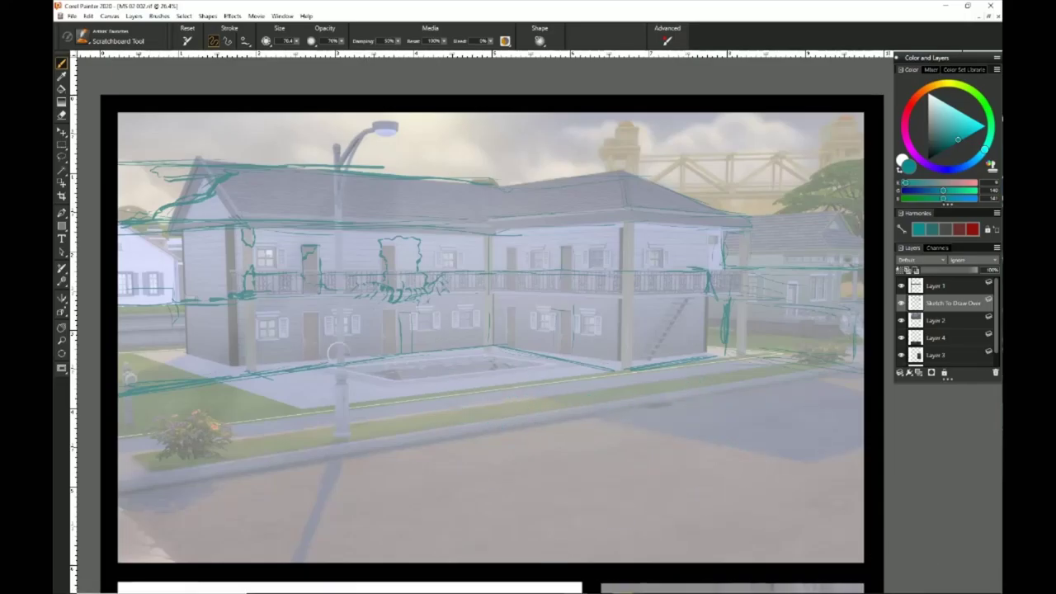
# Step: Sketch ground-floor doorways along the left wing, and a damaged wall opening with railing at its far left end
pyautogui.moveTo(313, 330)
pyautogui.mouseDown()
pyautogui.moveTo(247, 367)
pyautogui.moveTo(128, 388)
pyautogui.mouseUp()
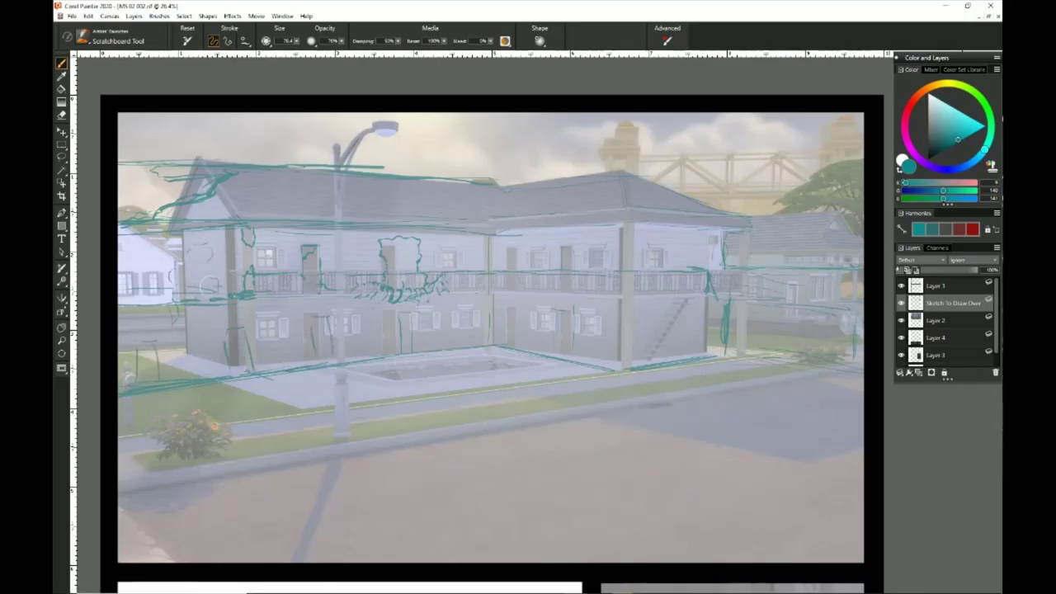
pyautogui.moveTo(208, 246)
pyautogui.mouseDown()
pyautogui.moveTo(174, 286)
pyautogui.moveTo(124, 282)
pyautogui.moveTo(169, 274)
pyautogui.moveTo(173, 315)
pyautogui.moveTo(173, 274)
pyautogui.moveTo(176, 302)
pyautogui.mouseUp()
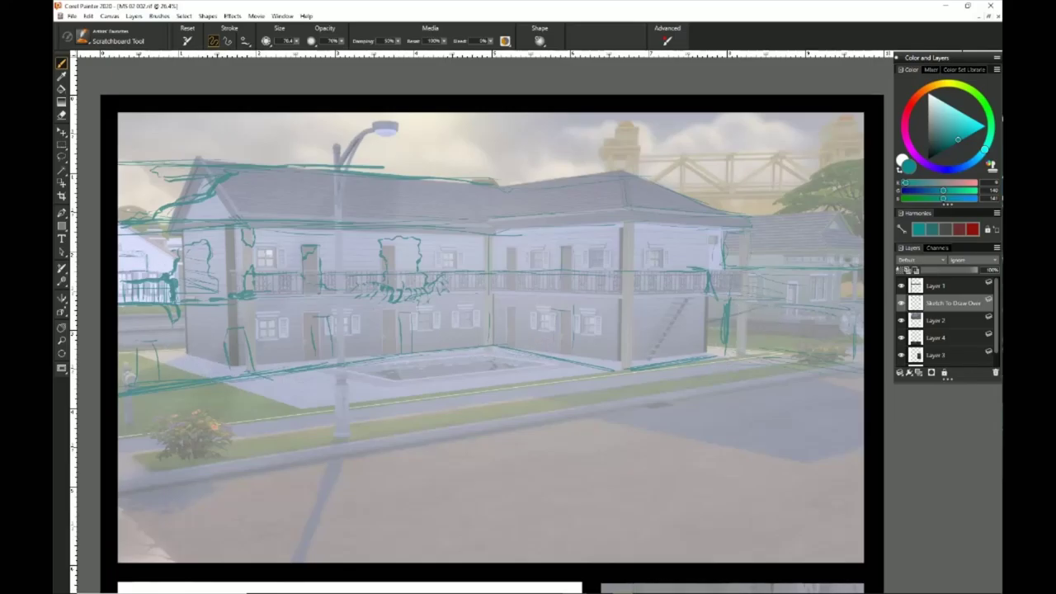
# Step: Sketch scribbled debris and shrubs in the background beyond the building's right end
pyautogui.moveTo(752, 313); pyautogui.dragTo(755, 360)
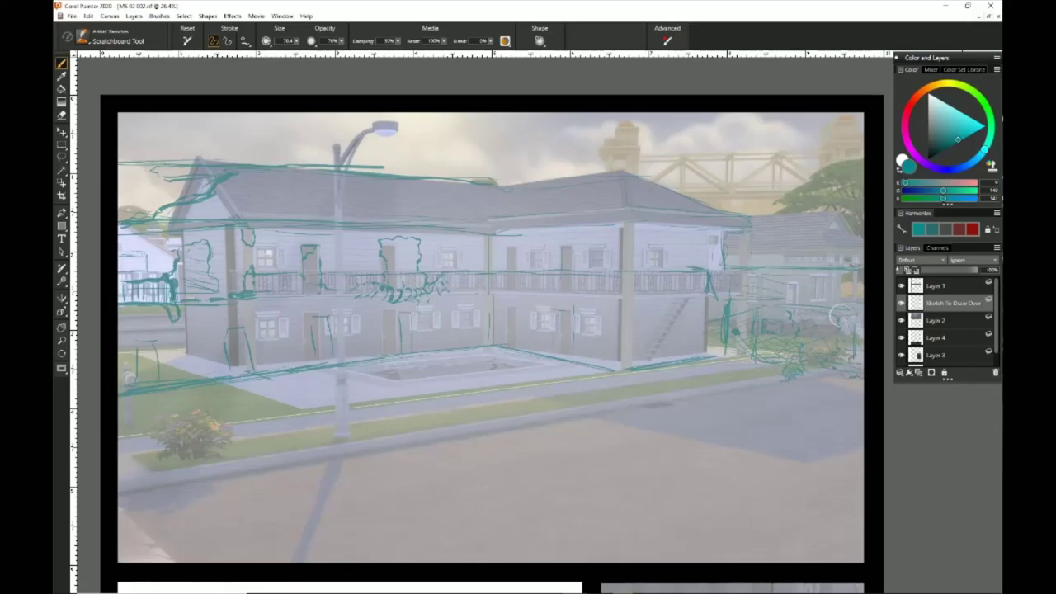
pyautogui.press('n')
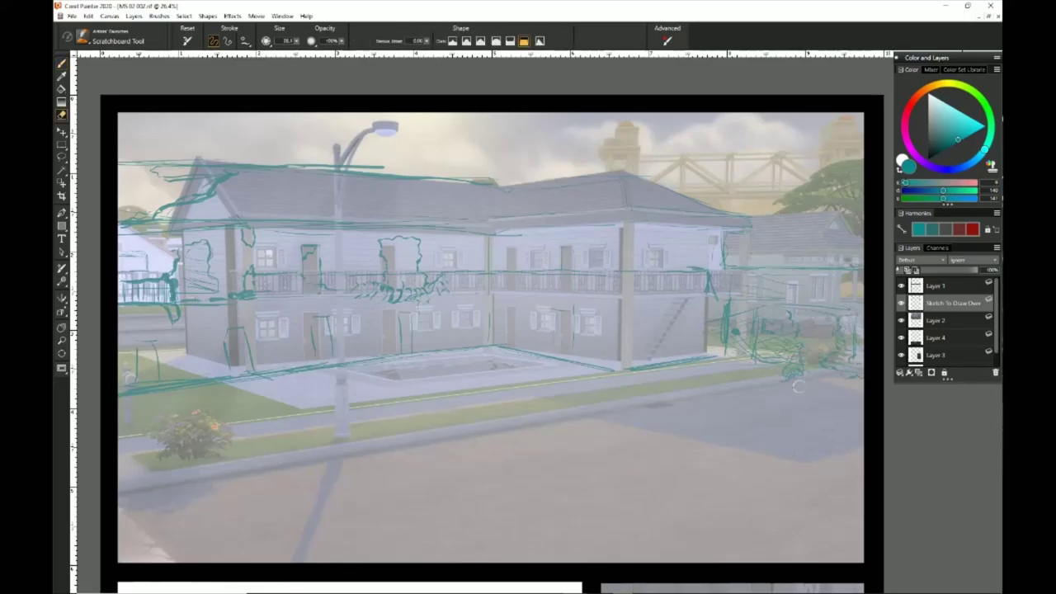
pyautogui.press('b')
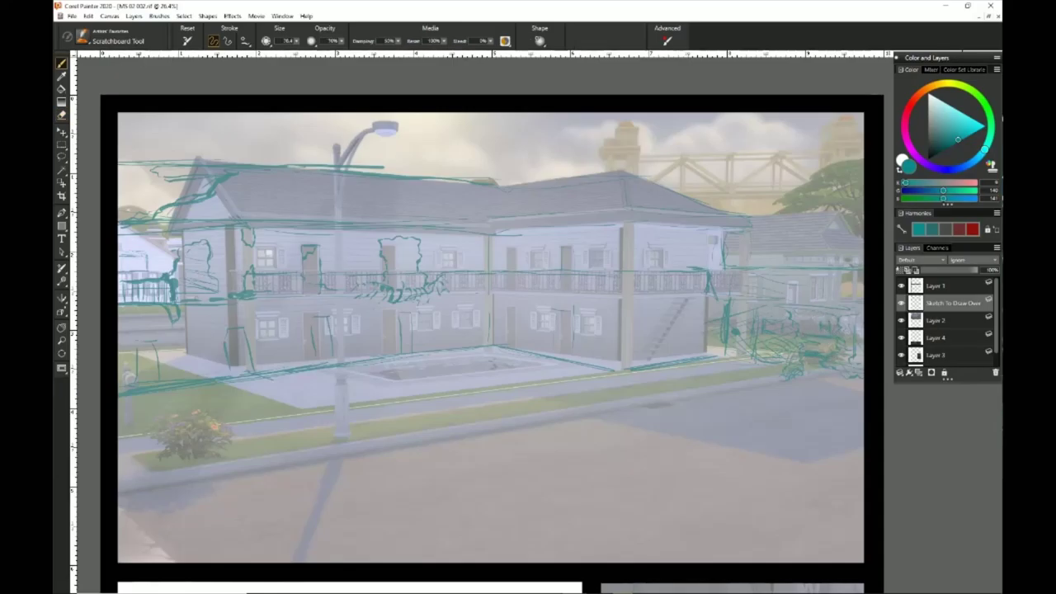
pyautogui.moveTo(802, 337)
pyautogui.mouseDown()
pyautogui.moveTo(830, 324)
pyautogui.moveTo(769, 357)
pyautogui.mouseUp()
# Step: Hide the Layer 2 reference image and define the right wing's hip roof, eaves and end posts
pyautogui.click(900, 320)
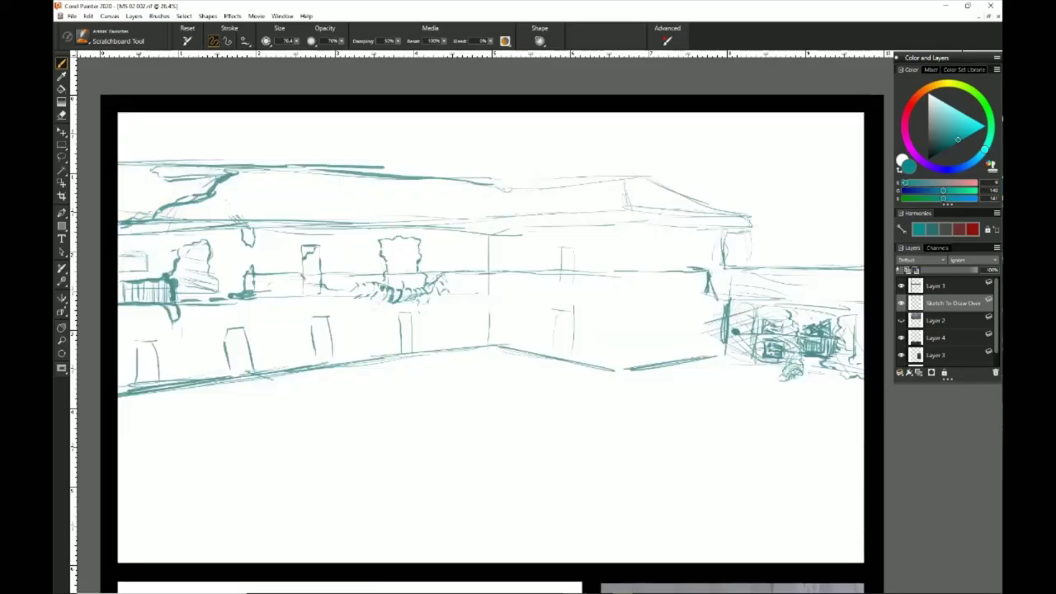
pyautogui.moveTo(710, 300); pyautogui.dragTo(709, 356)
pyautogui.moveTo(713, 271)
pyautogui.mouseDown()
pyautogui.moveTo(707, 334)
pyautogui.moveTo(710, 271)
pyautogui.mouseUp()
pyautogui.moveTo(634, 179); pyautogui.dragTo(651, 209)
pyautogui.moveTo(633, 178)
pyautogui.mouseDown()
pyautogui.moveTo(648, 207)
pyautogui.moveTo(493, 182)
pyautogui.mouseUp()
pyautogui.moveTo(648, 175)
pyautogui.mouseDown()
pyautogui.moveTo(752, 216)
pyautogui.moveTo(632, 223)
pyautogui.mouseUp()
pyautogui.moveTo(630, 225)
pyautogui.mouseDown()
pyautogui.moveTo(496, 235)
pyautogui.moveTo(682, 221)
pyautogui.mouseUp()
pyautogui.moveTo(752, 230); pyautogui.dragTo(748, 274)
pyautogui.moveTo(708, 321); pyautogui.dragTo(656, 381)
pyautogui.moveTo(624, 373); pyautogui.dragTo(659, 381)
pyautogui.moveTo(623, 369)
pyautogui.mouseDown()
pyautogui.moveTo(666, 350)
pyautogui.moveTo(684, 359)
pyautogui.mouseUp()
pyautogui.moveTo(622, 363)
pyautogui.mouseDown()
pyautogui.moveTo(662, 371)
pyautogui.moveTo(664, 362)
pyautogui.mouseUp()
pyautogui.click(902, 320)
pyautogui.click(901, 320)
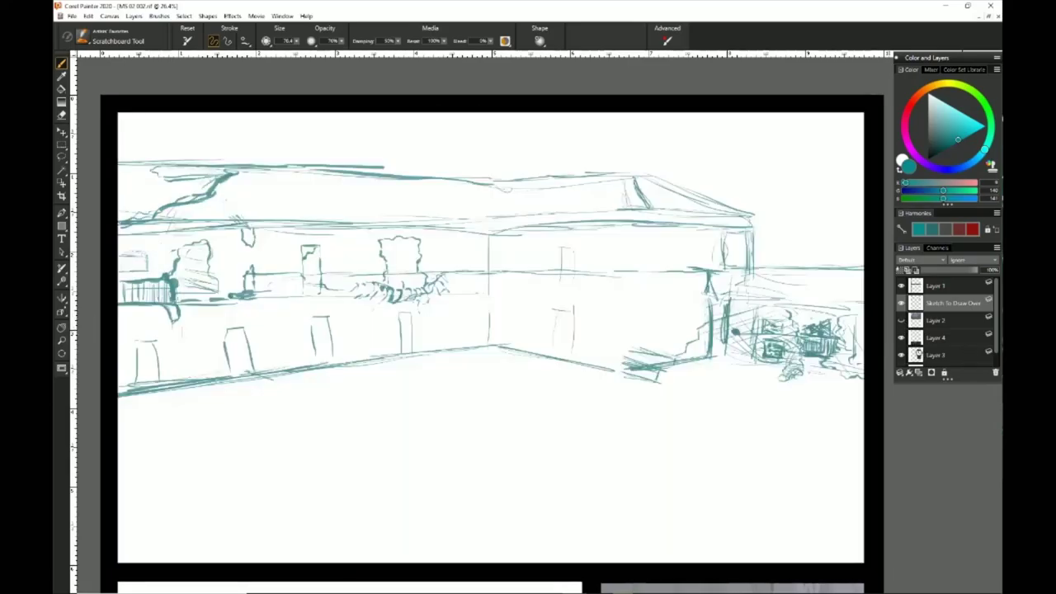
pyautogui.hotkey('ctrl', 'z')
pyautogui.hotkey('ctrl', 'z')
pyautogui.hotkey('ctrl', 'z')
pyautogui.hotkey('ctrl', 'z')
pyautogui.hotkey('ctrl', 'z')
pyautogui.hotkey('ctrl', 'z')
# Step: Show the Layer 2 reference image again and trace the outdoor staircase under the right wing's balcony
pyautogui.click(900, 320)
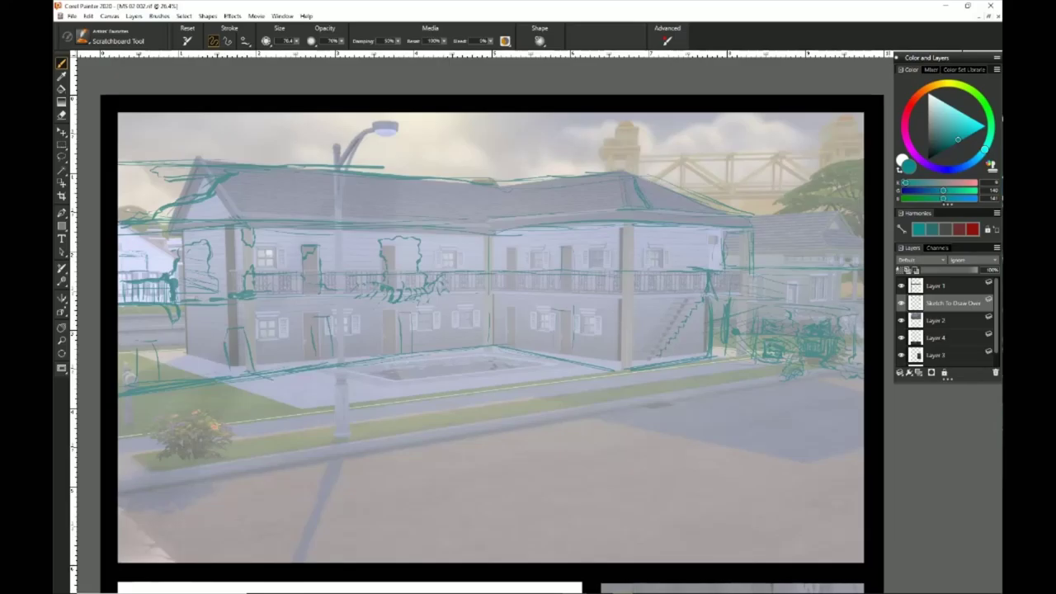
pyautogui.moveTo(643, 343)
pyautogui.mouseDown()
pyautogui.moveTo(666, 340)
pyautogui.moveTo(700, 301)
pyautogui.moveTo(712, 335)
pyautogui.mouseUp()
pyautogui.moveTo(714, 290)
pyautogui.mouseDown()
pyautogui.moveTo(713, 354)
pyautogui.moveTo(640, 367)
pyautogui.mouseUp()
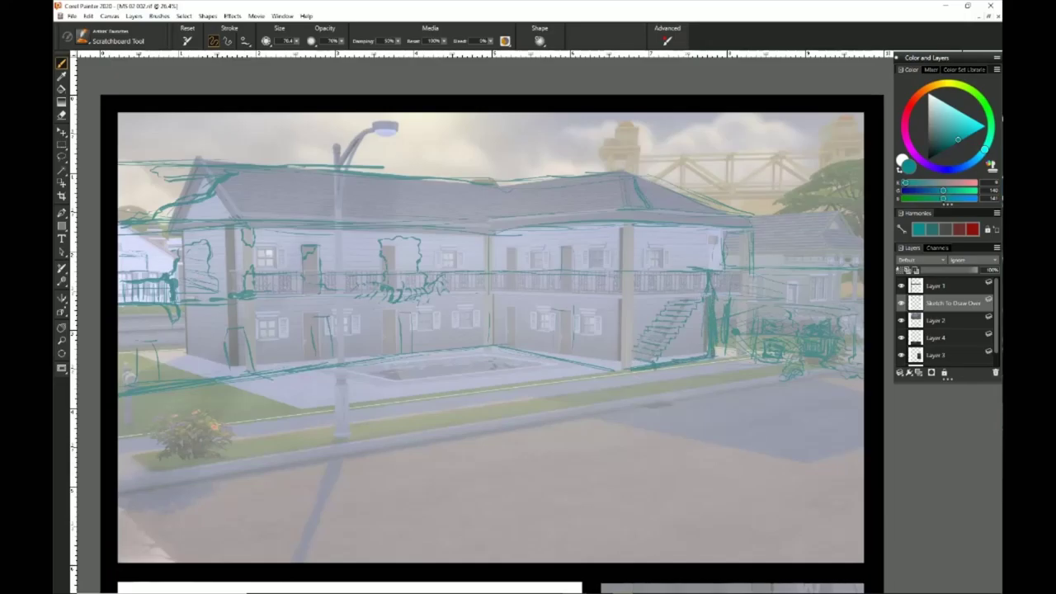
# Step: Draw the right wing's end and corner columns, the background fence line, and the balcony's lower edge across both wings
pyautogui.moveTo(709, 271); pyautogui.dragTo(711, 233)
pyautogui.moveTo(715, 233)
pyautogui.mouseDown()
pyautogui.moveTo(730, 262)
pyautogui.moveTo(788, 302)
pyautogui.moveTo(850, 317)
pyautogui.mouseUp()
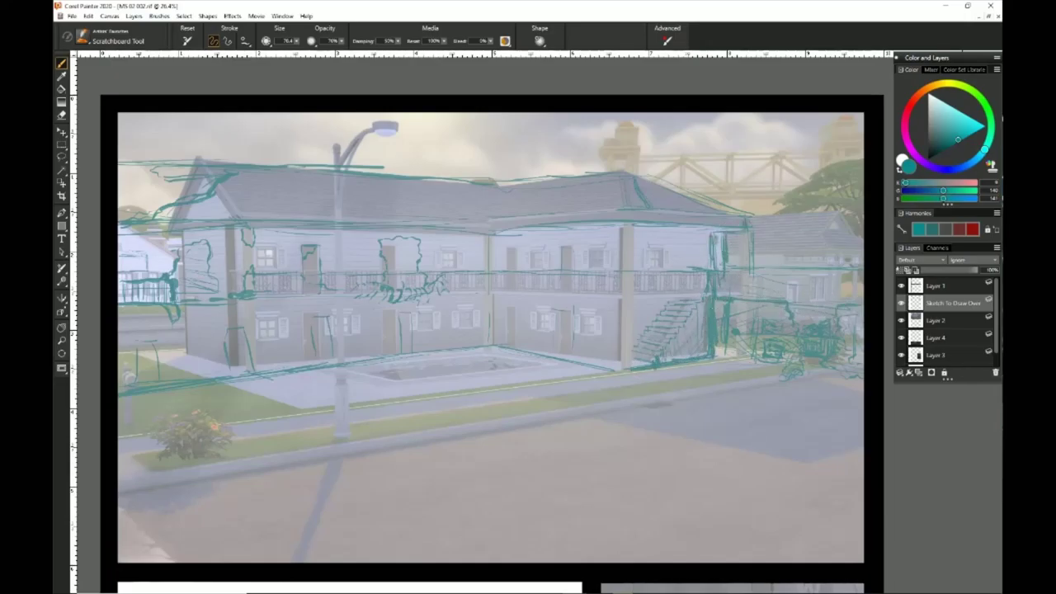
pyautogui.moveTo(726, 226); pyautogui.dragTo(629, 229)
pyautogui.moveTo(629, 224); pyautogui.dragTo(630, 367)
pyautogui.moveTo(631, 351)
pyautogui.mouseDown()
pyautogui.moveTo(630, 279)
pyautogui.moveTo(621, 369)
pyautogui.mouseUp()
pyautogui.moveTo(702, 295); pyautogui.dragTo(264, 297)
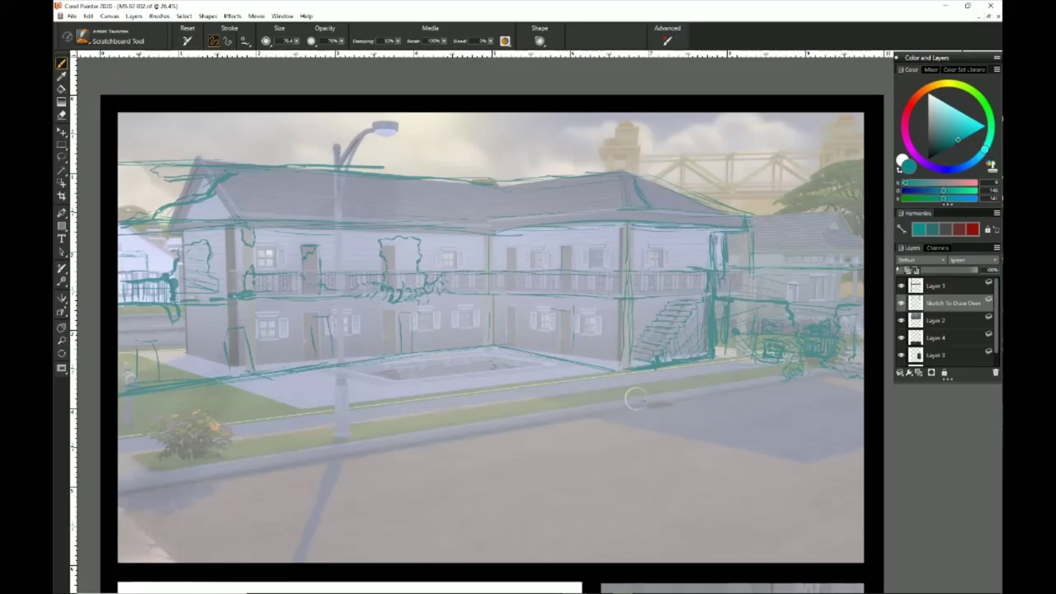
# Step: Sketch a wavy edge across the pavement and erase the left wing's ground-floor doorways near the corner column
pyautogui.moveTo(635, 401); pyautogui.dragTo(788, 450)
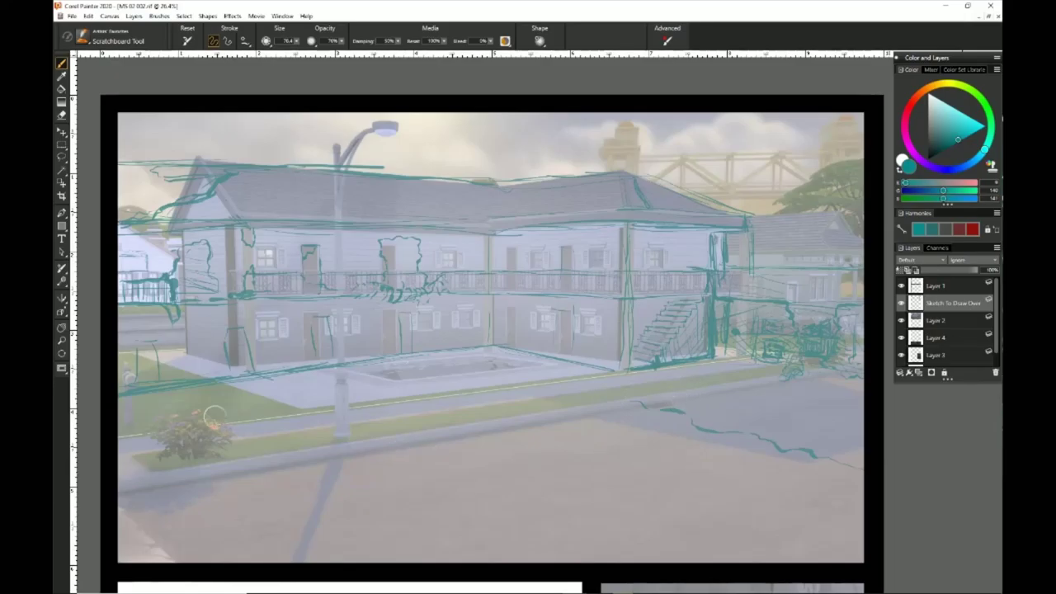
pyautogui.press('n')
pyautogui.moveTo(307, 368); pyautogui.dragTo(248, 336)
pyautogui.press('b')
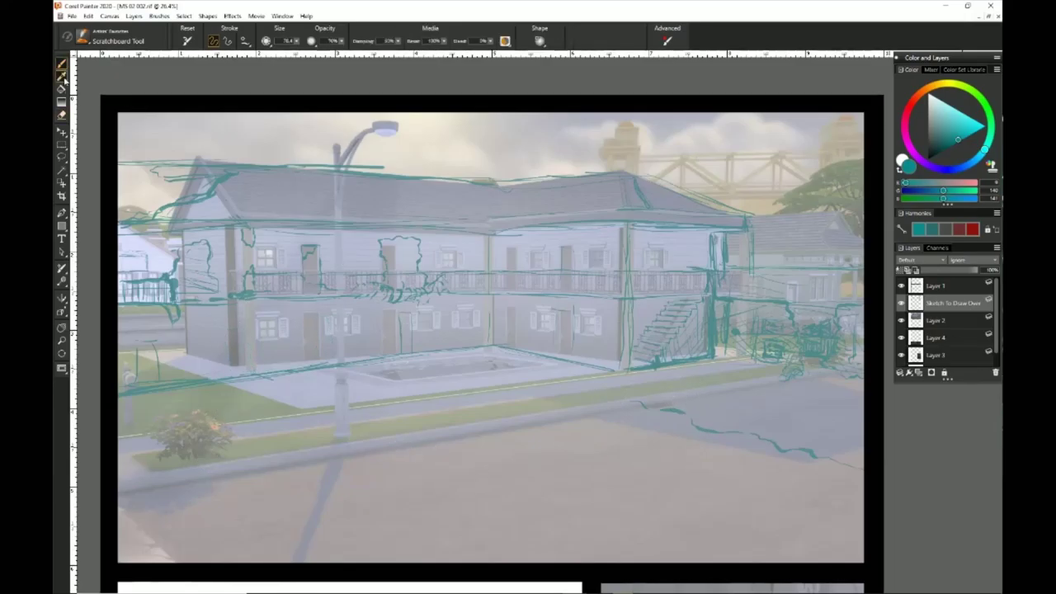
# Step: Lasso the jagged wall hole with its broken railing and move it slightly right along the balcony
pyautogui.press('l')
pyautogui.moveTo(347, 296)
pyautogui.mouseDown()
pyautogui.moveTo(351, 309)
pyautogui.moveTo(417, 300)
pyautogui.mouseUp()
pyautogui.press('f')
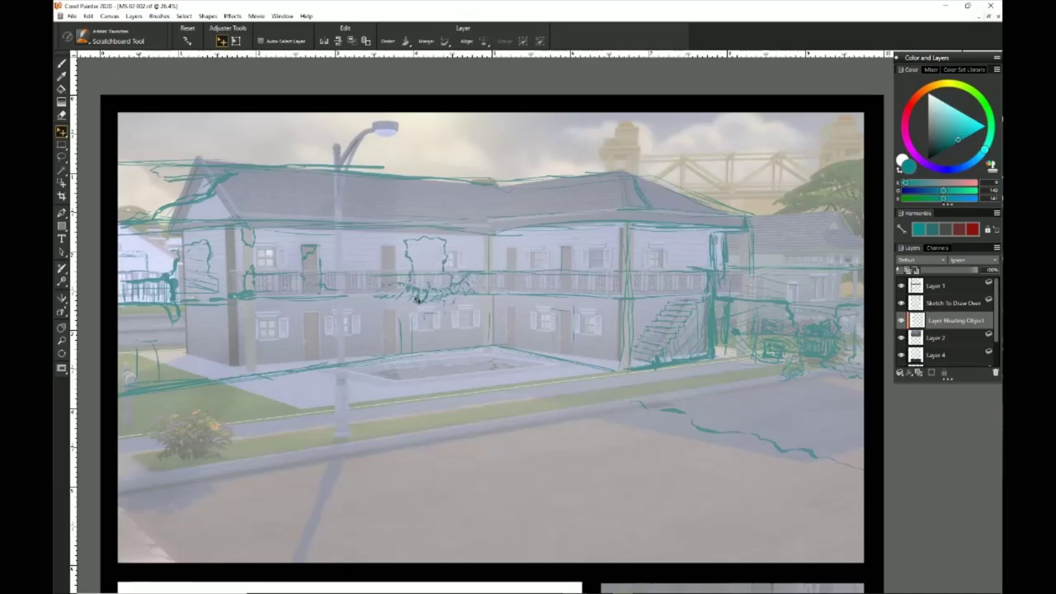
# Step: Fill in the left wing's railing beside the moved hole and erase the ground-floor doorway beneath it
pyautogui.press('b')
pyautogui.moveTo(301, 291); pyautogui.dragTo(265, 292)
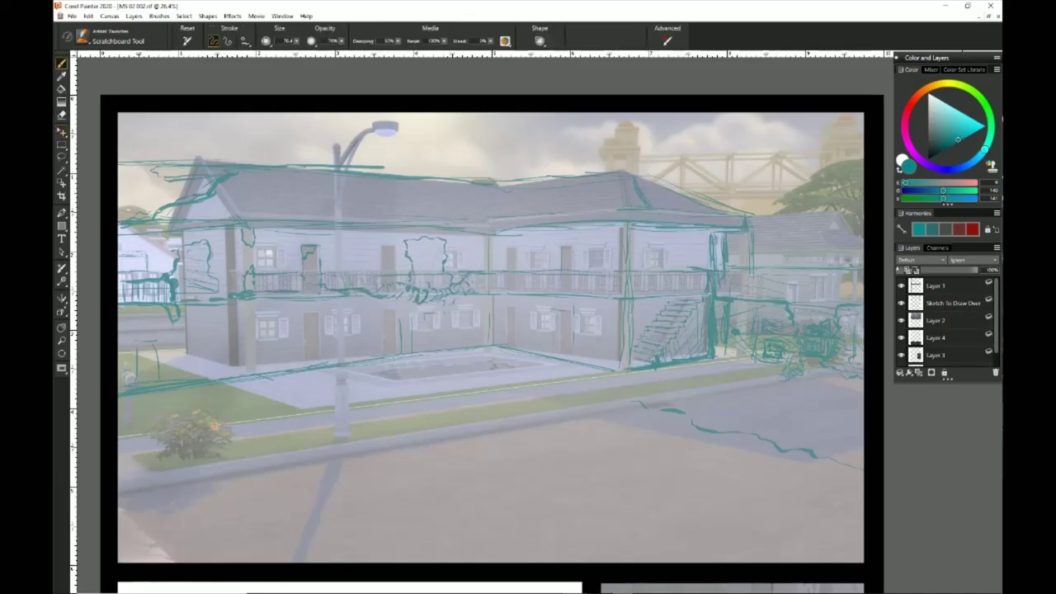
pyautogui.press('n')
pyautogui.moveTo(401, 333); pyautogui.dragTo(401, 353)
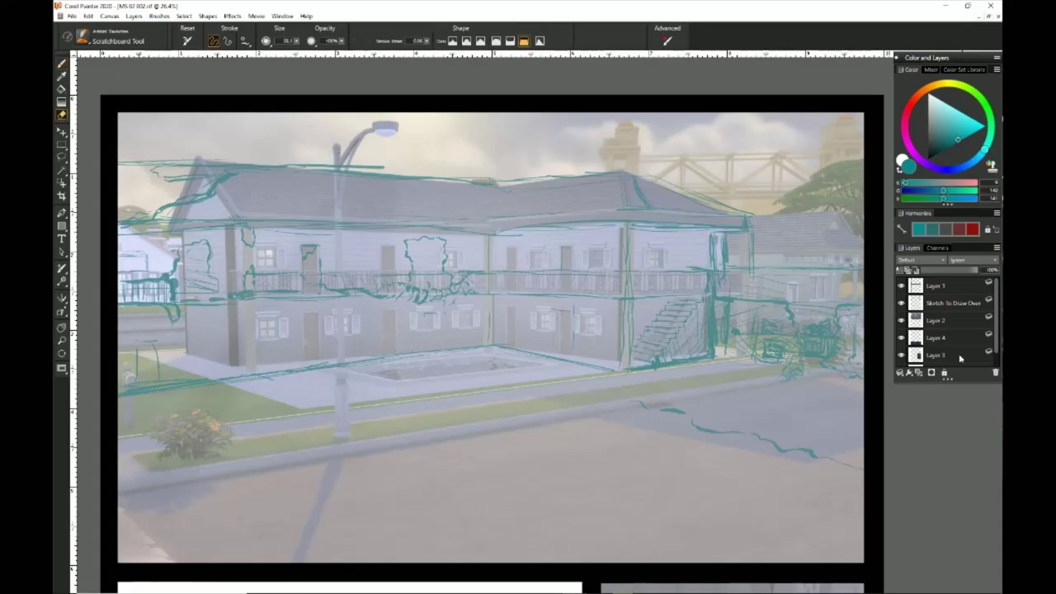
# Step: Hide the Layer 2 reference image and draw three evenly spaced ground-floor doors along the left wing
pyautogui.click(900, 320)
pyautogui.press('b')
pyautogui.moveTo(441, 317)
pyautogui.mouseDown()
pyautogui.moveTo(444, 342)
pyautogui.moveTo(423, 352)
pyautogui.mouseUp()
pyautogui.moveTo(323, 330); pyautogui.dragTo(327, 364)
pyautogui.moveTo(305, 330); pyautogui.dragTo(306, 366)
pyautogui.moveTo(206, 335)
pyautogui.mouseDown()
pyautogui.moveTo(212, 376)
pyautogui.moveTo(188, 377)
pyautogui.mouseUp()
pyautogui.moveTo(207, 335); pyautogui.dragTo(212, 378)
# Step: Erase the leftover doorway lines at the far left of the ground floor
pyautogui.press('n')
pyautogui.moveTo(151, 342); pyautogui.dragTo(158, 375)
pyautogui.moveTo(137, 348)
pyautogui.mouseDown()
pyautogui.moveTo(137, 378)
pyautogui.moveTo(171, 379)
pyautogui.mouseUp()
pyautogui.press('b')
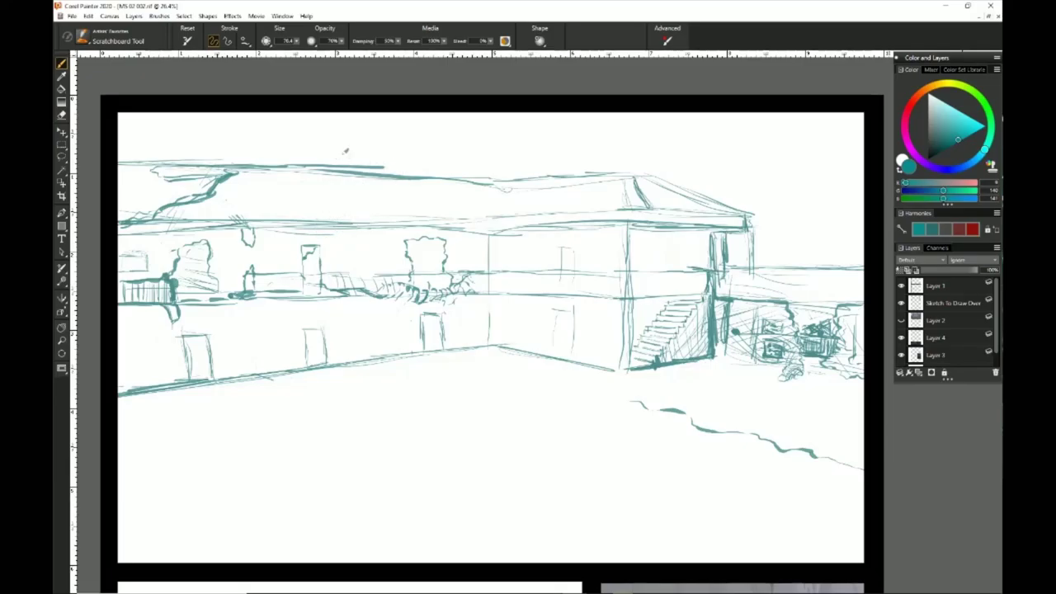
pyautogui.moveTo(347, 150); pyautogui.dragTo(302, 235)
pyautogui.moveTo(292, 225); pyautogui.dragTo(315, 225)
pyautogui.moveTo(366, 133); pyautogui.dragTo(363, 155)
pyautogui.moveTo(360, 131); pyautogui.dragTo(364, 155)
pyautogui.moveTo(386, 147); pyautogui.dragTo(402, 152)
pyautogui.moveTo(427, 127)
pyautogui.mouseDown()
pyautogui.moveTo(432, 154)
pyautogui.moveTo(520, 165)
pyautogui.mouseUp()
pyautogui.moveTo(439, 183); pyautogui.dragTo(467, 198)
pyautogui.hotkey('ctrl', 'z')
pyautogui.hotkey('ctrl', 'z')
pyautogui.hotkey('ctrl', 'z')
pyautogui.hotkey('ctrl', 'z')
pyautogui.hotkey('ctrl', 'z')
pyautogui.hotkey('ctrl', 'z')
pyautogui.hotkey('ctrl', 'z')
pyautogui.hotkey('ctrl', 'z')
pyautogui.hotkey('ctrl', 'z')
pyautogui.hotkey('ctrl', 'z')
pyautogui.hotkey('ctrl', 'z')
pyautogui.hotkey('ctrl', 'z')
pyautogui.hotkey('ctrl', 'z')
pyautogui.hotkey('ctrl', 'z')
pyautogui.hotkey('ctrl', 'z')
pyautogui.hotkey('ctrl', 'z')
pyautogui.hotkey('ctrl', 'z')
pyautogui.hotkey('ctrl', 'z')
pyautogui.hotkey('ctrl', 'z')
pyautogui.hotkey('ctrl', 'z')
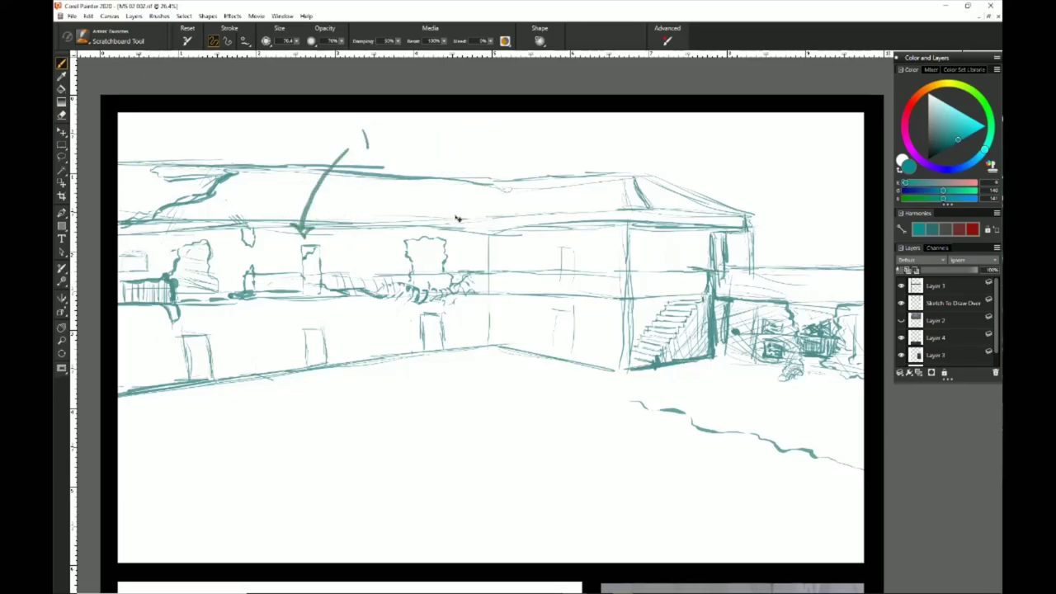
pyautogui.moveTo(361, 250); pyautogui.dragTo(359, 268)
pyautogui.moveTo(362, 250); pyautogui.dragTo(393, 250)
pyautogui.moveTo(391, 253); pyautogui.dragTo(393, 270)
pyautogui.moveTo(361, 270); pyautogui.dragTo(398, 273)
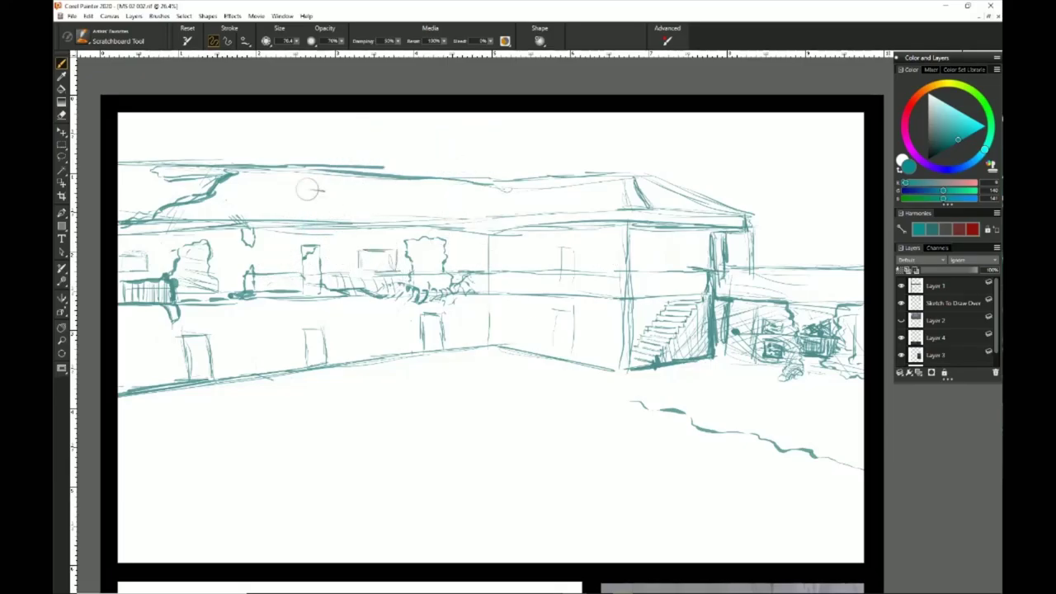
pyautogui.hotkey('ctrl', 'z')
pyautogui.hotkey('ctrl', 'z')
pyautogui.hotkey('ctrl', 'z')
pyautogui.hotkey('ctrl', 'z')
pyautogui.hotkey('ctrl', 'z')
# Step: Draw two rectangular upper-floor windows on the left wing, one on each side of the damaged doorway
pyautogui.moveTo(332, 249); pyautogui.dragTo(374, 248)
pyautogui.moveTo(375, 248); pyautogui.dragTo(373, 268)
pyautogui.moveTo(333, 249); pyautogui.dragTo(334, 266)
pyautogui.moveTo(333, 266); pyautogui.dragTo(373, 267)
pyautogui.moveTo(224, 248); pyautogui.dragTo(272, 267)
# Step: Add a partial window beside the jagged wall hole and shade the hole's interior with hatching
pyautogui.moveTo(455, 245)
pyautogui.mouseDown()
pyautogui.moveTo(476, 245)
pyautogui.moveTo(474, 259)
pyautogui.moveTo(457, 251)
pyautogui.mouseUp()
pyautogui.moveTo(458, 250)
pyautogui.mouseDown()
pyautogui.moveTo(453, 261)
pyautogui.moveTo(473, 258)
pyautogui.mouseUp()
pyautogui.moveTo(473, 246)
pyautogui.mouseDown()
pyautogui.moveTo(445, 255)
pyautogui.moveTo(429, 235)
pyautogui.moveTo(446, 263)
pyautogui.moveTo(429, 241)
pyautogui.mouseUp()
pyautogui.moveTo(421, 255)
pyautogui.mouseDown()
pyautogui.moveTo(447, 239)
pyautogui.moveTo(447, 258)
pyautogui.mouseUp()
pyautogui.moveTo(414, 272); pyautogui.dragTo(442, 264)
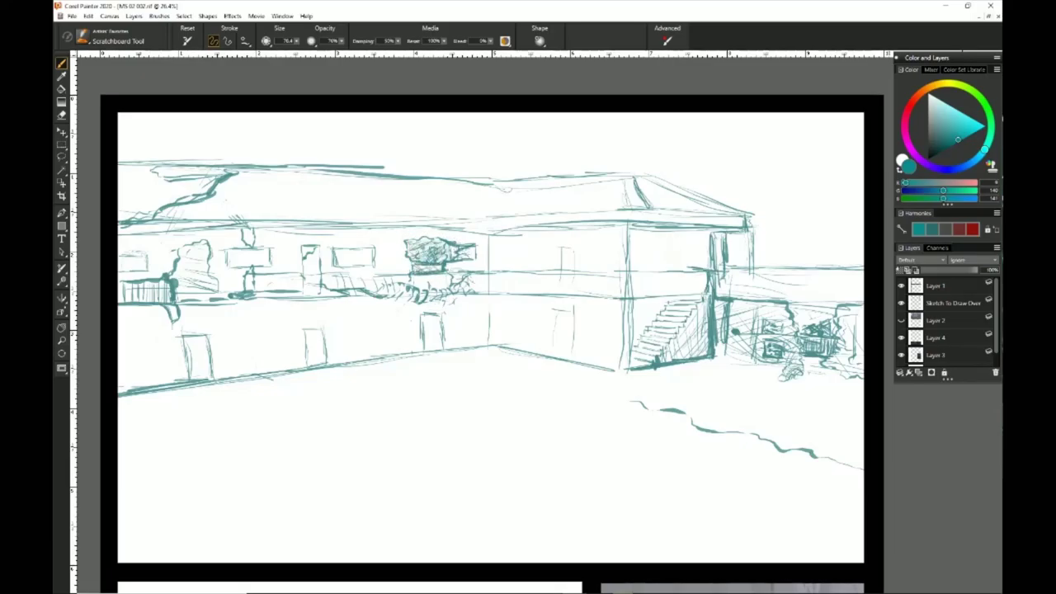
# Step: Add frame and divider lines to the left wing's upper-floor windows
pyautogui.moveTo(373, 249); pyautogui.dragTo(375, 267)
pyautogui.moveTo(336, 264); pyautogui.dragTo(374, 262)
pyautogui.moveTo(121, 262); pyautogui.dragTo(150, 264)
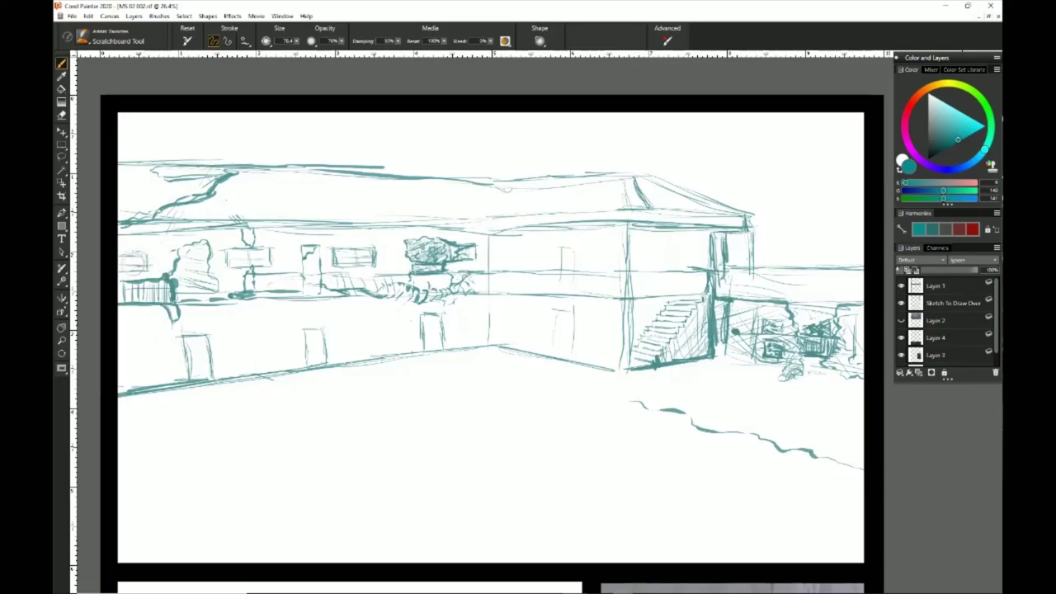
# Step: Draw two upper-floor windows on the right wing, one on each side of its door
pyautogui.moveTo(502, 261); pyautogui.dragTo(531, 264)
pyautogui.moveTo(583, 250)
pyautogui.mouseDown()
pyautogui.moveTo(586, 264)
pyautogui.moveTo(613, 252)
pyautogui.mouseUp()
pyautogui.moveTo(585, 263); pyautogui.dragTo(612, 264)
# Step: Draw the right wing's ground-floor windows, reinforce the corner column, and add a second base line along both wings
pyautogui.moveTo(510, 313); pyautogui.dragTo(547, 316)
pyautogui.moveTo(508, 329); pyautogui.dragTo(614, 340)
pyautogui.moveTo(586, 318)
pyautogui.mouseDown()
pyautogui.moveTo(615, 322)
pyautogui.moveTo(616, 370)
pyautogui.mouseUp()
pyautogui.moveTo(614, 359)
pyautogui.mouseDown()
pyautogui.moveTo(498, 332)
pyautogui.moveTo(118, 385)
pyautogui.mouseUp()
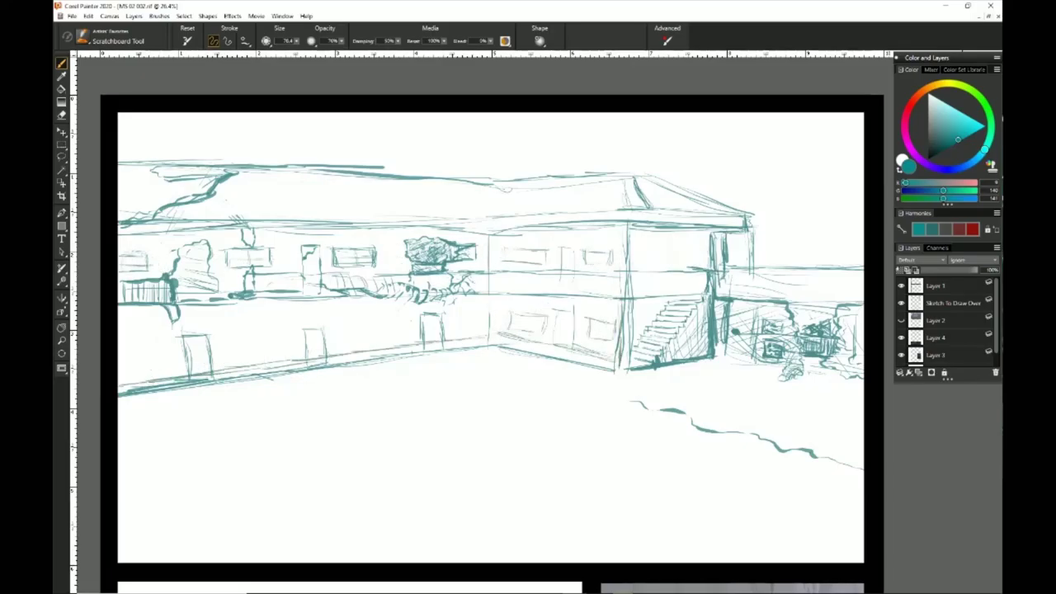
# Step: Add a rail line and darken the balcony floor edge across both wings, including the railing at the far left
pyautogui.moveTo(359, 284); pyautogui.dragTo(482, 282)
pyautogui.moveTo(701, 285); pyautogui.dragTo(487, 288)
pyautogui.moveTo(330, 293)
pyautogui.mouseDown()
pyautogui.moveTo(208, 294)
pyautogui.moveTo(334, 290)
pyautogui.mouseUp()
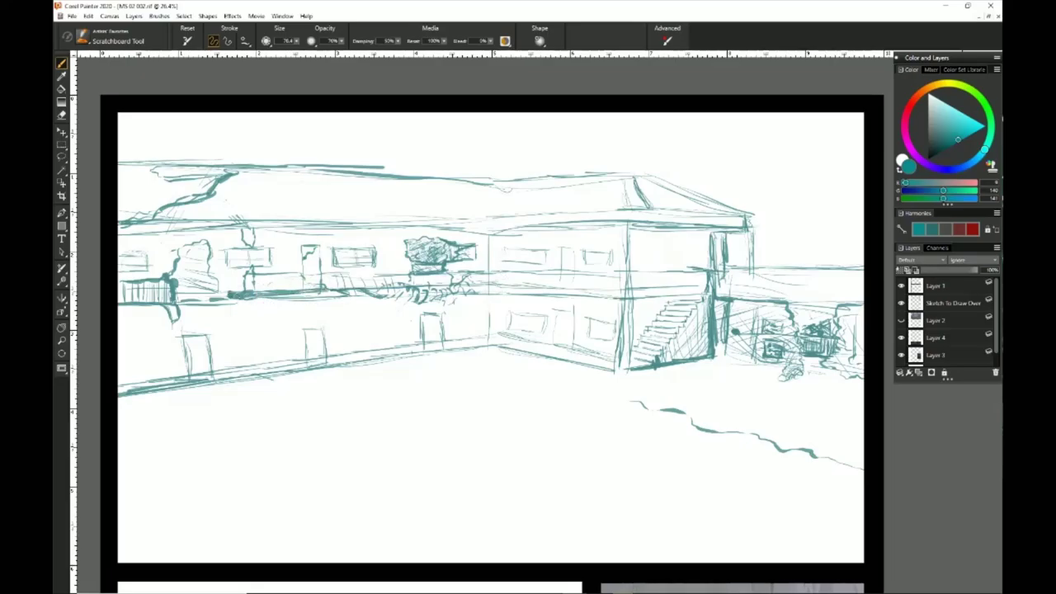
pyautogui.moveTo(239, 303)
pyautogui.mouseDown()
pyautogui.moveTo(711, 294)
pyautogui.moveTo(358, 285)
pyautogui.mouseUp()
pyautogui.moveTo(122, 294); pyautogui.dragTo(211, 294)
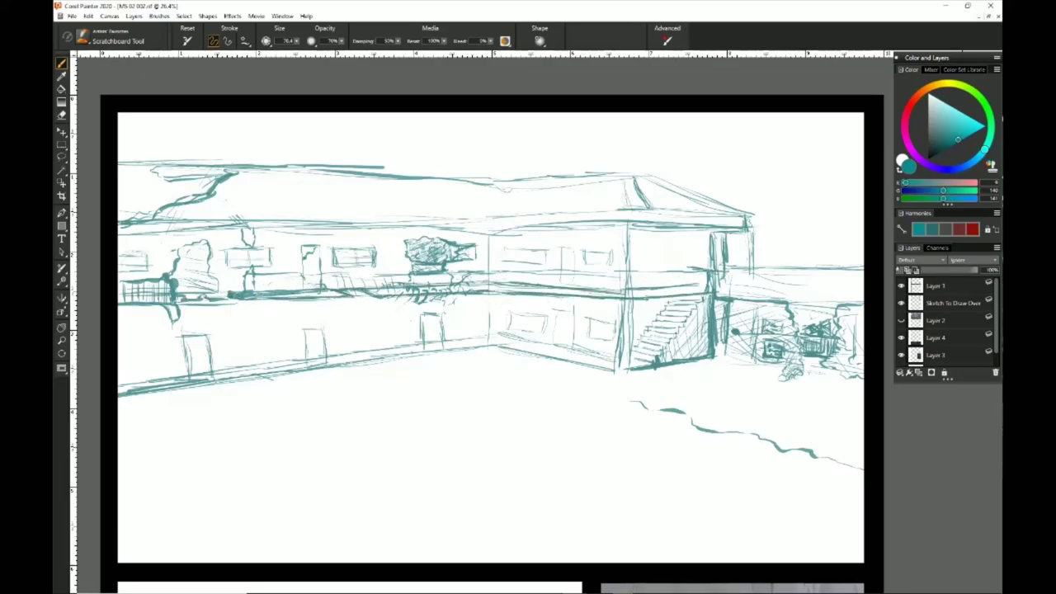
# Step: Sketch a rubble pile at the left wing's base and a hatched debris patch on the ground near the inner corner
pyautogui.moveTo(203, 391); pyautogui.dragTo(251, 378)
pyautogui.moveTo(413, 381)
pyautogui.mouseDown()
pyautogui.moveTo(492, 379)
pyautogui.moveTo(420, 371)
pyautogui.moveTo(437, 374)
pyautogui.moveTo(437, 387)
pyautogui.moveTo(493, 395)
pyautogui.mouseUp()
pyautogui.moveTo(204, 384); pyautogui.dragTo(239, 384)
# Step: Draw support columns on the left wing and at the inner corner, and darken the eave line across both wings
pyautogui.moveTo(245, 302); pyautogui.dragTo(250, 379)
pyautogui.moveTo(255, 302); pyautogui.dragTo(262, 382)
pyautogui.moveTo(485, 235)
pyautogui.mouseDown()
pyautogui.moveTo(486, 356)
pyautogui.moveTo(496, 355)
pyautogui.mouseUp()
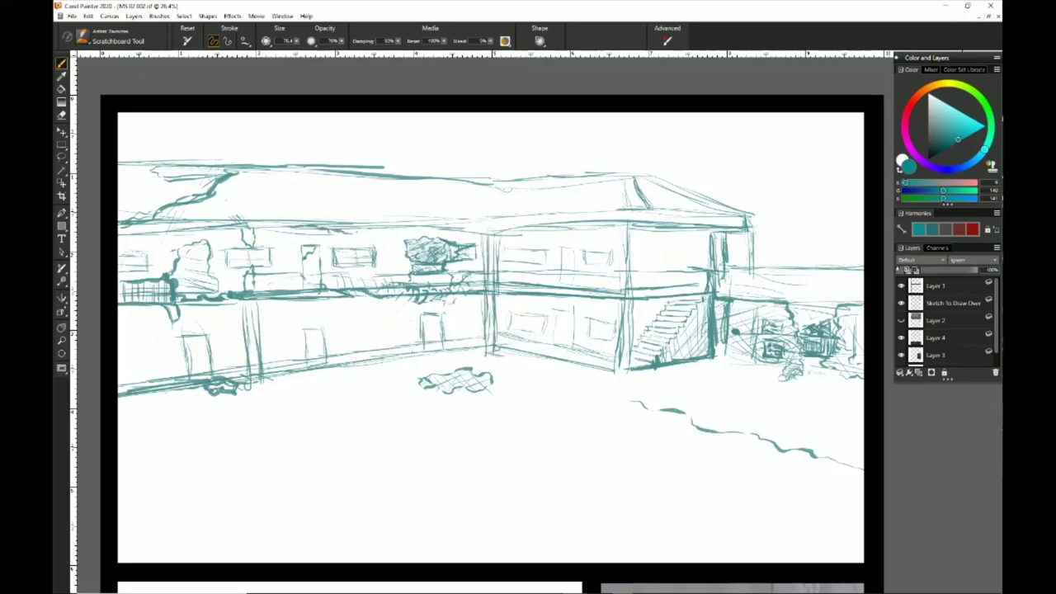
pyautogui.moveTo(372, 230); pyautogui.dragTo(698, 225)
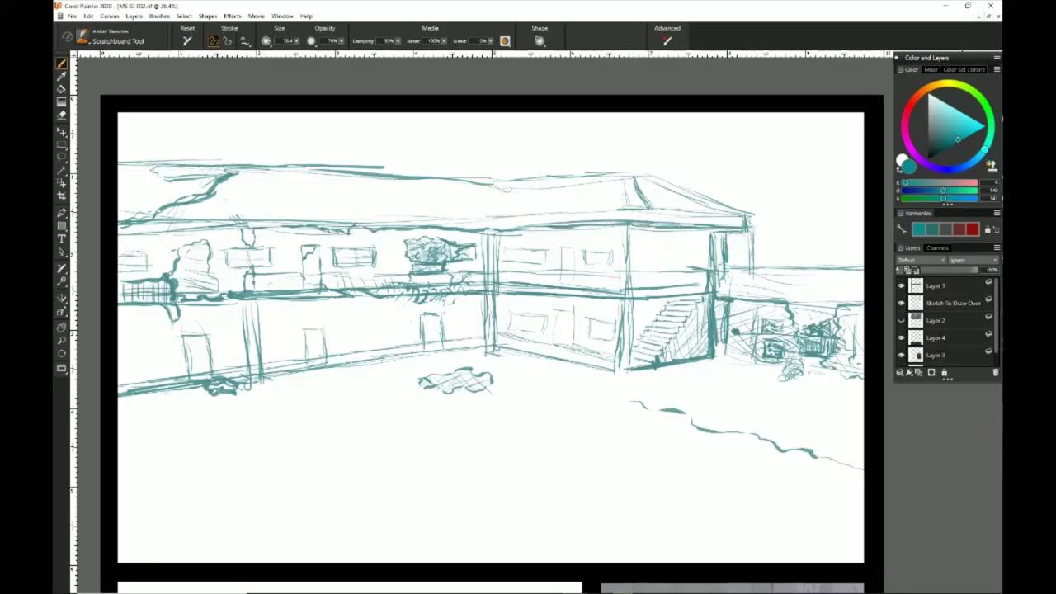
pyautogui.moveTo(121, 234); pyautogui.dragTo(244, 227)
# Step: Strengthen the frames of the left wing's first two ground-floor doors, tilting the second one
pyautogui.moveTo(179, 329); pyautogui.dragTo(211, 355)
pyautogui.moveTo(180, 329); pyautogui.dragTo(189, 377)
pyautogui.moveTo(300, 318); pyautogui.dragTo(307, 364)
pyautogui.moveTo(298, 316)
pyautogui.mouseDown()
pyautogui.moveTo(325, 315)
pyautogui.moveTo(332, 356)
pyautogui.mouseUp()
pyautogui.moveTo(209, 323); pyautogui.dragTo(213, 373)
pyautogui.moveTo(181, 337); pyautogui.dragTo(204, 333)
# Step: Darken the remaining door frames and the right wing's window frames, and scribble shading into the left wing's upper-floor window
pyautogui.moveTo(421, 313)
pyautogui.mouseDown()
pyautogui.moveTo(423, 346)
pyautogui.moveTo(443, 337)
pyautogui.mouseUp()
pyautogui.moveTo(555, 310)
pyautogui.mouseDown()
pyautogui.moveTo(555, 345)
pyautogui.moveTo(570, 343)
pyautogui.mouseUp()
pyautogui.moveTo(560, 251)
pyautogui.mouseDown()
pyautogui.moveTo(561, 282)
pyautogui.moveTo(570, 282)
pyautogui.mouseUp()
pyautogui.moveTo(583, 251); pyautogui.dragTo(613, 267)
pyautogui.moveTo(586, 336); pyautogui.dragTo(612, 340)
pyautogui.moveTo(511, 312); pyautogui.dragTo(544, 333)
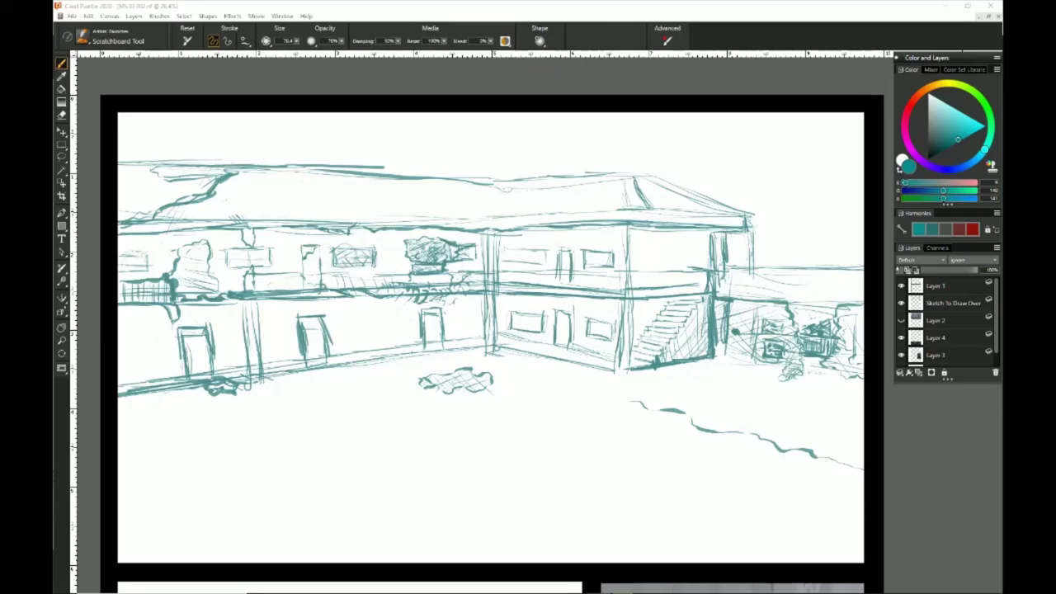
pyautogui.moveTo(350, 262)
pyautogui.mouseDown()
pyautogui.moveTo(362, 251)
pyautogui.moveTo(363, 263)
pyautogui.mouseUp()
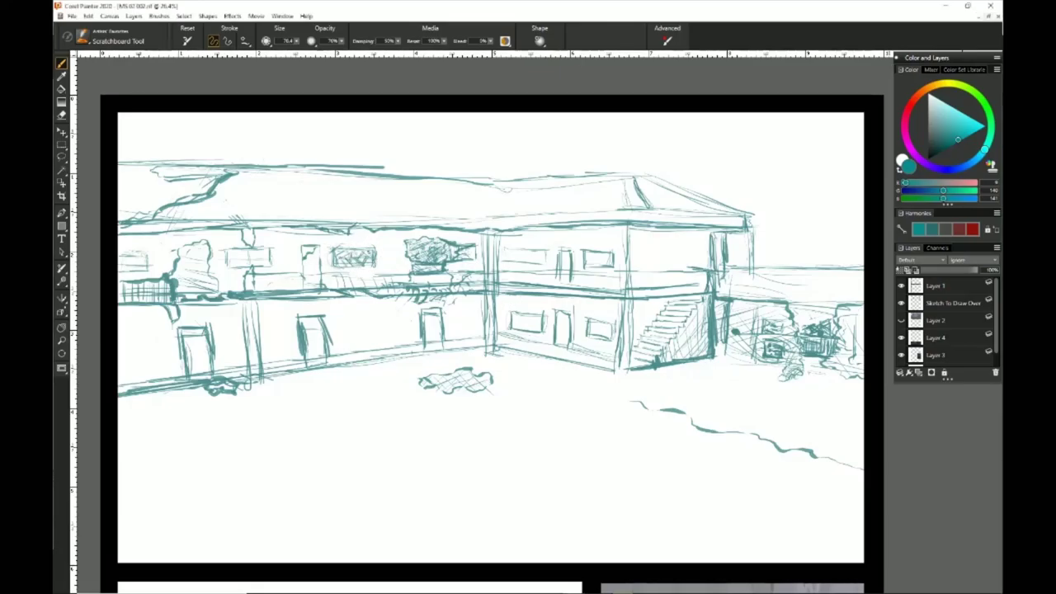
pyautogui.moveTo(359, 236)
pyautogui.mouseDown()
pyautogui.moveTo(474, 153)
pyautogui.moveTo(738, 152)
pyautogui.mouseUp()
pyautogui.hotkey('ctrl', 'z')
pyautogui.hotkey('ctrl', 'z')
pyautogui.hotkey('ctrl', 'z')
pyautogui.hotkey('ctrl', 'z')
pyautogui.hotkey('ctrl', 'z')
pyautogui.hotkey('ctrl', 'z')
pyautogui.hotkey('ctrl', 'z')
pyautogui.hotkey('ctrl', 'z')
# Step: Sketch a foreground figure's head and shoulders below the motel's inner corner, running off the panel's lower edge
pyautogui.moveTo(523, 404)
pyautogui.mouseDown()
pyautogui.moveTo(501, 411)
pyautogui.moveTo(486, 468)
pyautogui.moveTo(555, 422)
pyautogui.moveTo(593, 538)
pyautogui.mouseUp()
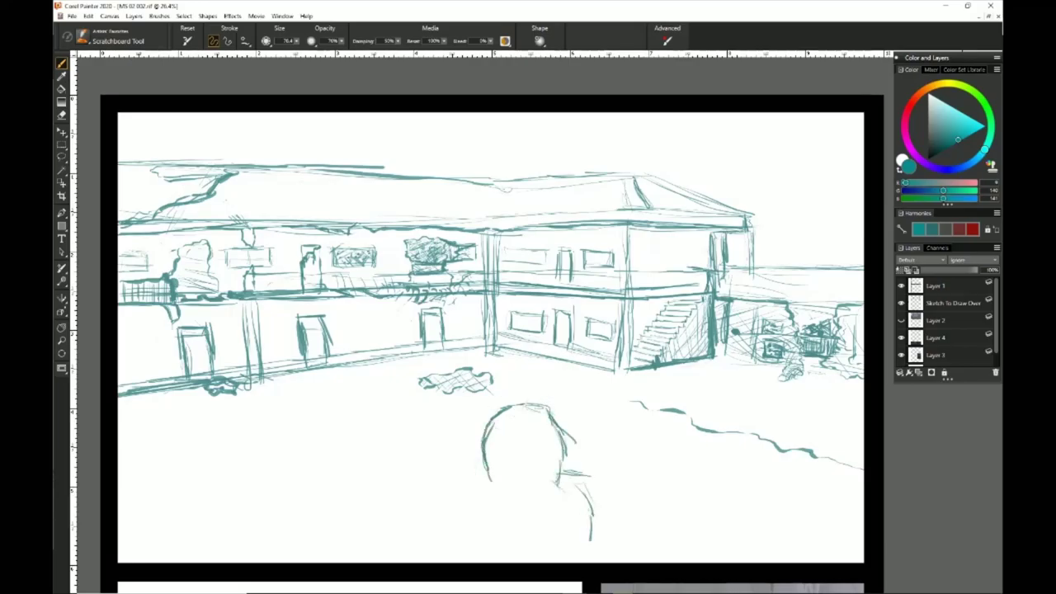
pyautogui.moveTo(492, 475)
pyautogui.mouseDown()
pyautogui.moveTo(467, 561)
pyautogui.moveTo(477, 561)
pyautogui.mouseUp()
pyautogui.moveTo(480, 480)
pyautogui.mouseDown()
pyautogui.moveTo(559, 483)
pyautogui.moveTo(545, 470)
pyautogui.mouseUp()
# Step: Draw a wide rectangular speech balloon in the empty foreground, with its tail pointing to the figure's head
pyautogui.moveTo(472, 433); pyautogui.dragTo(208, 410)
pyautogui.moveTo(188, 414)
pyautogui.mouseDown()
pyautogui.moveTo(160, 505)
pyautogui.moveTo(340, 525)
pyautogui.mouseUp()
pyautogui.moveTo(358, 520); pyautogui.dragTo(407, 450)
pyautogui.moveTo(467, 438)
pyautogui.mouseDown()
pyautogui.moveTo(414, 441)
pyautogui.moveTo(402, 453)
pyautogui.mouseUp()
# Step: Outline a second foreground figure's curly-haired head at the panel's lower edge, beside the first figure
pyautogui.moveTo(691, 468)
pyautogui.mouseDown()
pyautogui.moveTo(627, 518)
pyautogui.moveTo(620, 561)
pyautogui.mouseUp()
pyautogui.moveTo(672, 465)
pyautogui.mouseDown()
pyautogui.moveTo(734, 527)
pyautogui.moveTo(731, 560)
pyautogui.mouseUp()
pyautogui.moveTo(731, 558)
pyautogui.mouseDown()
pyautogui.moveTo(767, 546)
pyautogui.moveTo(752, 562)
pyautogui.mouseUp()
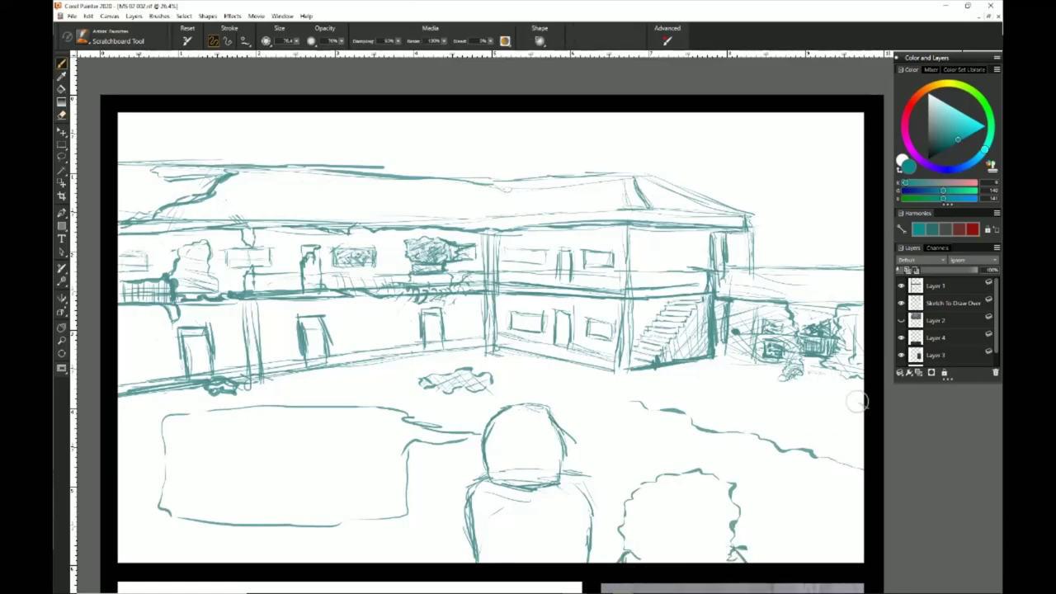
# Step: Rough in two head circles in the empty panel below, and surround the lower head with a bushy curly hair outline
pyautogui.hotkey('ctrl', '-')
pyautogui.scroll(-3, 541, 478)
pyautogui.moveTo(541, 478); pyautogui.dragTo(632, 304)
pyautogui.scroll(6, 433, 338)
pyautogui.moveTo(344, 190)
pyautogui.mouseDown()
pyautogui.moveTo(378, 216)
pyautogui.moveTo(338, 309)
pyautogui.mouseUp()
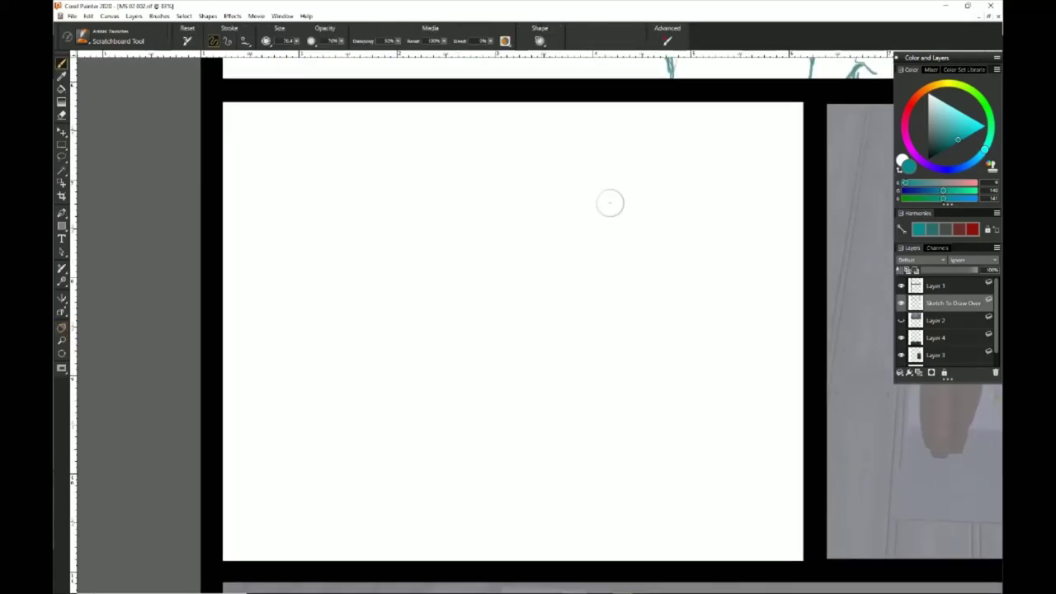
pyautogui.moveTo(609, 239)
pyautogui.mouseDown()
pyautogui.moveTo(726, 247)
pyautogui.moveTo(650, 328)
pyautogui.mouseUp()
pyautogui.moveTo(350, 400); pyautogui.dragTo(424, 444)
pyautogui.moveTo(368, 309)
pyautogui.mouseDown()
pyautogui.moveTo(394, 302)
pyautogui.moveTo(294, 362)
pyautogui.mouseUp()
pyautogui.moveTo(293, 374); pyautogui.dragTo(300, 468)
pyautogui.moveTo(296, 474); pyautogui.dragTo(326, 487)
pyautogui.moveTo(394, 317)
pyautogui.mouseDown()
pyautogui.moveTo(462, 478)
pyautogui.moveTo(330, 489)
pyautogui.mouseUp()
# Step: Sketch the curly-haired figure's eyes, brows, nose, ear and jaw so that the face looks up toward the other head
pyautogui.moveTo(382, 377)
pyautogui.mouseDown()
pyautogui.moveTo(404, 346)
pyautogui.moveTo(387, 356)
pyautogui.moveTo(453, 385)
pyautogui.mouseUp()
pyautogui.moveTo(379, 383)
pyautogui.mouseDown()
pyautogui.moveTo(405, 387)
pyautogui.moveTo(389, 400)
pyautogui.mouseUp()
pyautogui.moveTo(386, 394); pyautogui.dragTo(403, 405)
pyautogui.moveTo(371, 363)
pyautogui.mouseDown()
pyautogui.moveTo(387, 357)
pyautogui.moveTo(437, 383)
pyautogui.moveTo(442, 404)
pyautogui.moveTo(410, 418)
pyautogui.moveTo(355, 412)
pyautogui.mouseUp()
pyautogui.moveTo(356, 414)
pyautogui.mouseDown()
pyautogui.moveTo(341, 387)
pyautogui.moveTo(349, 405)
pyautogui.mouseUp()
pyautogui.moveTo(341, 381)
pyautogui.mouseDown()
pyautogui.moveTo(353, 384)
pyautogui.moveTo(358, 413)
pyautogui.mouseUp()
pyautogui.moveTo(340, 386); pyautogui.dragTo(350, 411)
pyautogui.moveTo(381, 367)
pyautogui.mouseDown()
pyautogui.moveTo(391, 376)
pyautogui.moveTo(350, 384)
pyautogui.mouseUp()
pyautogui.moveTo(396, 343)
pyautogui.mouseDown()
pyautogui.moveTo(442, 370)
pyautogui.moveTo(427, 391)
pyautogui.mouseUp()
pyautogui.moveTo(424, 349); pyautogui.dragTo(441, 400)
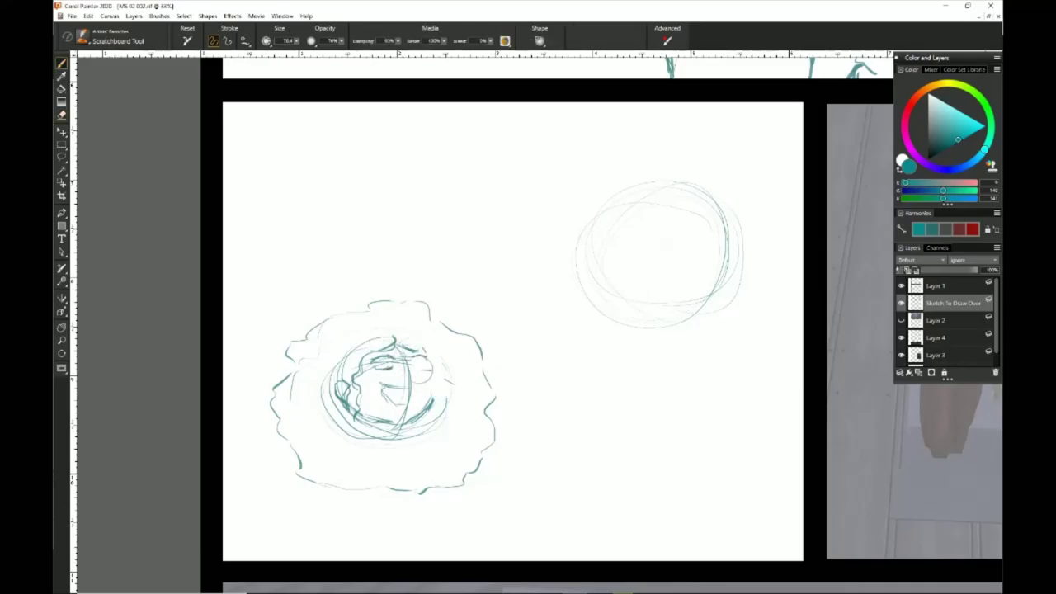
pyautogui.moveTo(434, 364); pyautogui.dragTo(432, 399)
pyautogui.moveTo(422, 333); pyautogui.dragTo(431, 355)
pyautogui.moveTo(425, 333); pyautogui.dragTo(433, 353)
# Step: Draw the curly-haired figure's neck, shoulders and chest outline
pyautogui.moveTo(429, 412)
pyautogui.mouseDown()
pyautogui.moveTo(394, 437)
pyautogui.moveTo(453, 428)
pyautogui.mouseUp()
pyautogui.moveTo(408, 452)
pyautogui.mouseDown()
pyautogui.moveTo(458, 435)
pyautogui.moveTo(455, 455)
pyautogui.mouseUp()
pyautogui.moveTo(382, 432)
pyautogui.mouseDown()
pyautogui.moveTo(350, 464)
pyautogui.moveTo(371, 508)
pyautogui.mouseUp()
pyautogui.moveTo(452, 428); pyautogui.dragTo(458, 491)
pyautogui.moveTo(402, 458); pyautogui.dragTo(347, 513)
pyautogui.moveTo(341, 462); pyautogui.dragTo(363, 488)
pyautogui.moveTo(363, 487); pyautogui.dragTo(381, 530)
# Step: Add both upper arms and the waist line to the curly-haired figure's torso
pyautogui.moveTo(367, 445); pyautogui.dragTo(384, 530)
pyautogui.moveTo(371, 470); pyautogui.dragTo(370, 532)
pyautogui.moveTo(424, 437)
pyautogui.mouseDown()
pyautogui.moveTo(429, 511)
pyautogui.moveTo(463, 513)
pyautogui.mouseUp()
pyautogui.moveTo(368, 427); pyautogui.dragTo(356, 520)
pyautogui.moveTo(424, 439); pyautogui.dragTo(429, 534)
pyautogui.moveTo(434, 475); pyautogui.dragTo(460, 539)
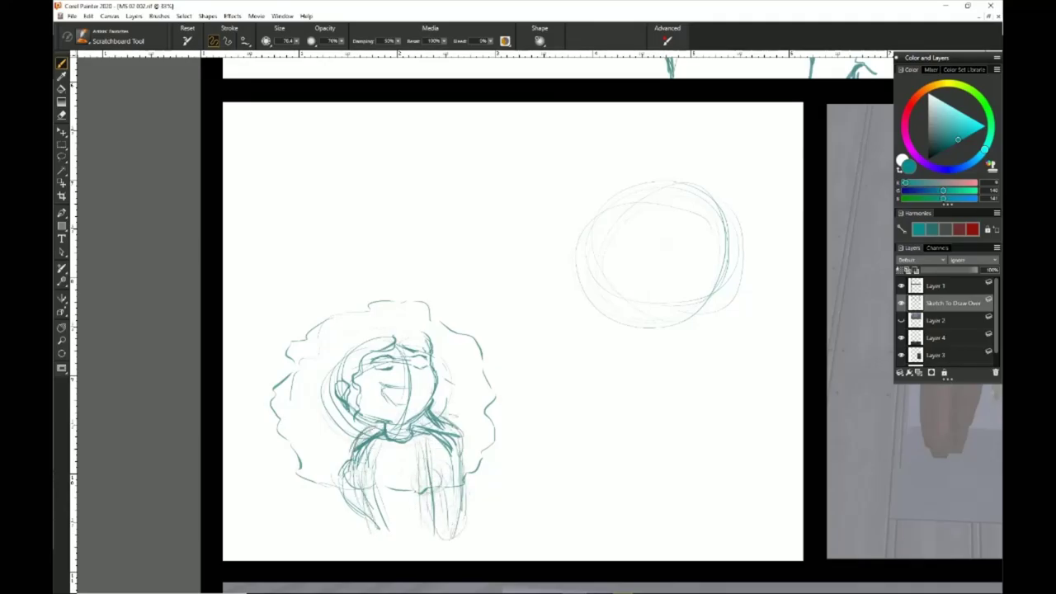
pyautogui.moveTo(434, 505); pyautogui.dragTo(457, 495)
pyautogui.moveTo(358, 514); pyautogui.dragTo(375, 550)
pyautogui.moveTo(379, 522)
pyautogui.mouseDown()
pyautogui.moveTo(386, 554)
pyautogui.moveTo(415, 517)
pyautogui.mouseUp()
# Step: Try to build the second figure's face, with jaw, side planes and brow line, over its rough head circle
pyautogui.moveTo(605, 313); pyautogui.dragTo(677, 326)
pyautogui.moveTo(677, 326)
pyautogui.mouseDown()
pyautogui.moveTo(691, 247)
pyautogui.moveTo(689, 323)
pyautogui.mouseUp()
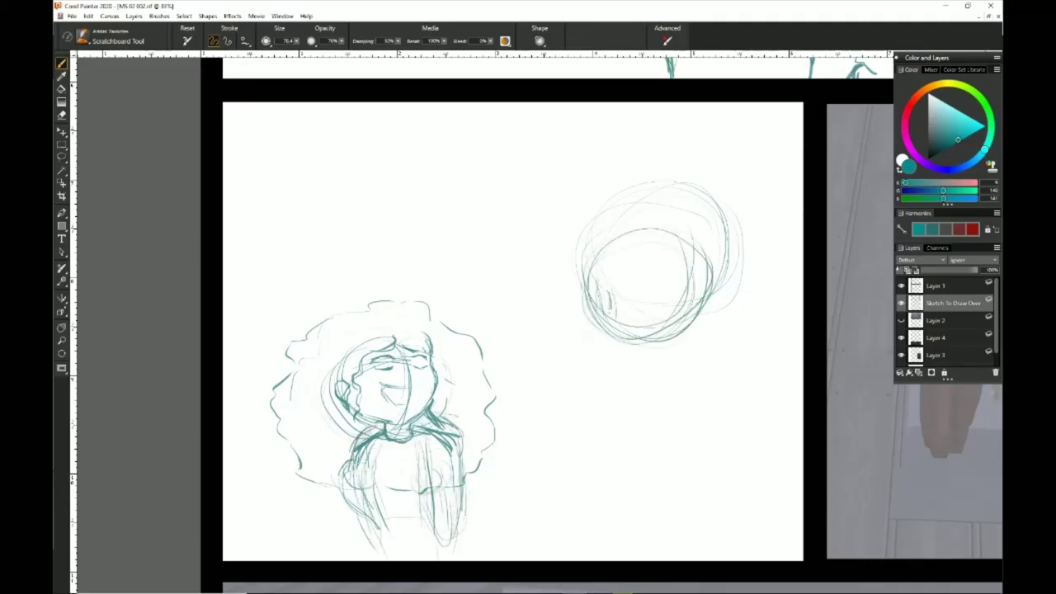
pyautogui.moveTo(618, 327); pyautogui.dragTo(648, 342)
pyautogui.moveTo(649, 342); pyautogui.dragTo(699, 321)
pyautogui.moveTo(691, 268); pyautogui.dragTo(697, 327)
pyautogui.moveTo(709, 247); pyautogui.dragTo(697, 305)
pyautogui.moveTo(610, 250); pyautogui.dragTo(609, 330)
pyautogui.moveTo(621, 261); pyautogui.dragTo(618, 354)
pyautogui.moveTo(611, 262)
pyautogui.mouseDown()
pyautogui.moveTo(663, 270)
pyautogui.moveTo(693, 306)
pyautogui.mouseUp()
pyautogui.moveTo(709, 238); pyautogui.dragTo(697, 312)
pyautogui.moveTo(622, 251); pyautogui.dragTo(709, 281)
pyautogui.moveTo(622, 270)
pyautogui.mouseDown()
pyautogui.moveTo(657, 275)
pyautogui.moveTo(649, 285)
pyautogui.mouseUp()
# Step: Erase the second figure's entire head sketch and return to the drawing brush
pyautogui.press('n')
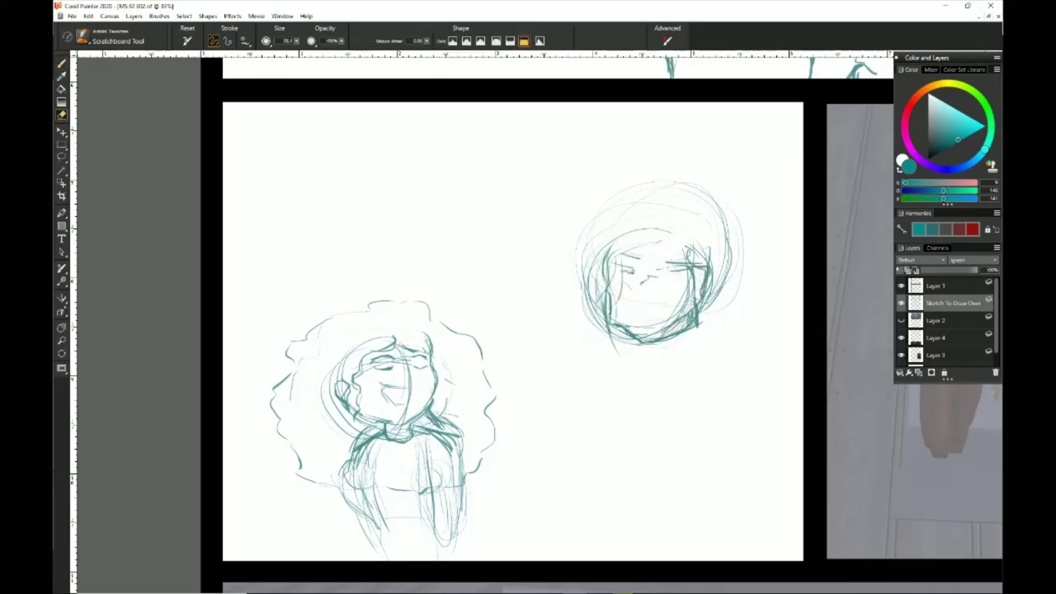
pyautogui.moveTo(701, 256); pyautogui.dragTo(631, 334)
pyautogui.moveTo(631, 334); pyautogui.dragTo(597, 248)
pyautogui.moveTo(636, 197); pyautogui.dragTo(755, 272)
pyautogui.press('b')
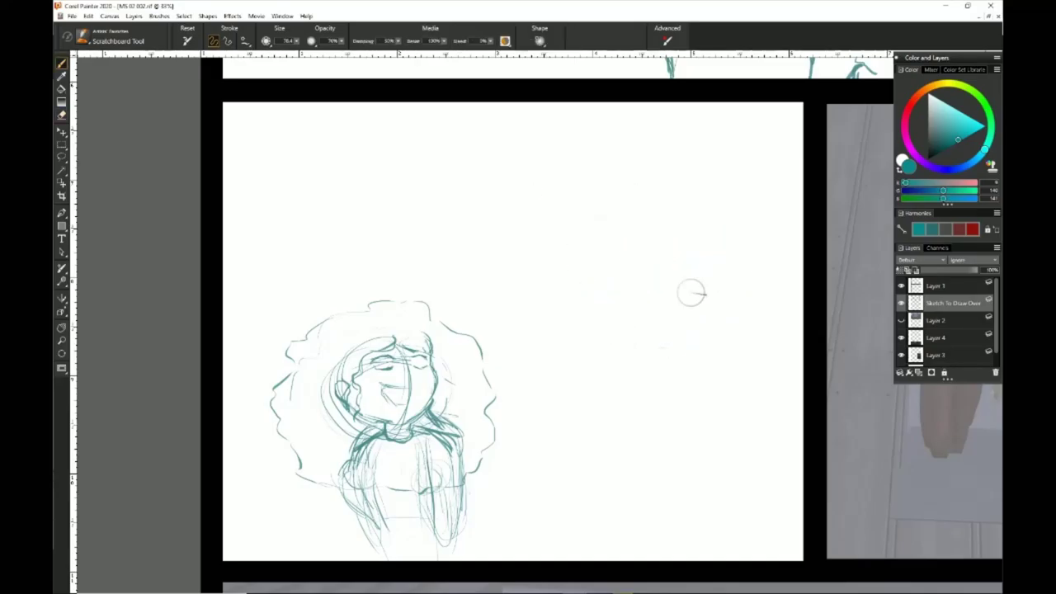
# Step: Undo the recent strokes and erasures on the second figure's head, and redo the erasing
pyautogui.moveTo(544, 248)
pyautogui.mouseDown()
pyautogui.moveTo(619, 288)
pyautogui.moveTo(610, 322)
pyautogui.mouseUp()
pyautogui.hotkey('ctrl', 'z')
pyautogui.hotkey('ctrl', 'z')
pyautogui.hotkey('ctrl', 'z')
pyautogui.hotkey('ctrl', 'z')
pyautogui.hotkey('ctrl', 'z')
pyautogui.hotkey('ctrl', 'z')
pyautogui.click(88, 16)
pyautogui.click(98, 39)
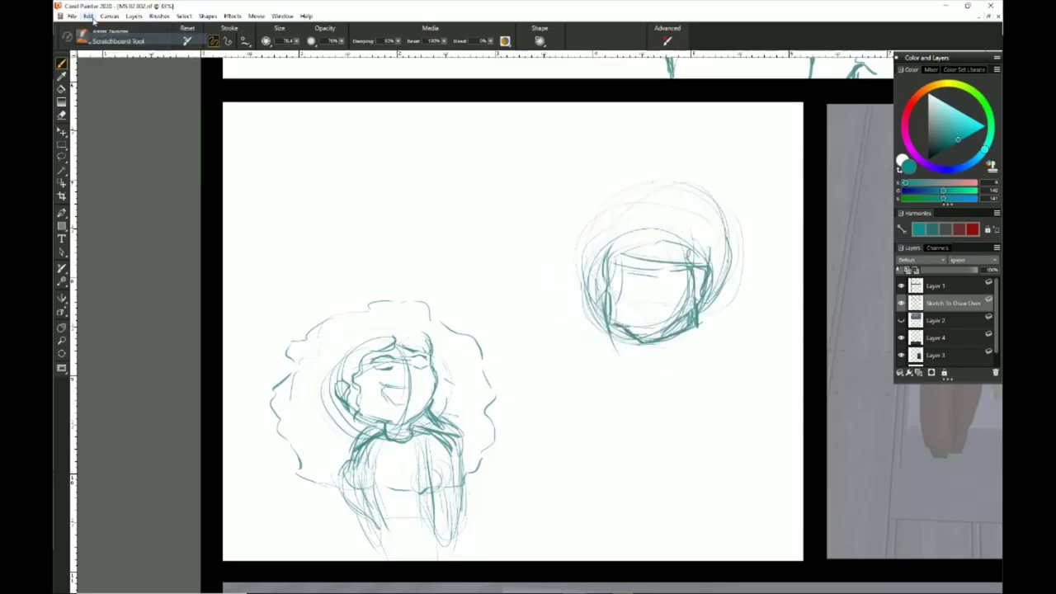
pyautogui.click(89, 16)
pyautogui.click(98, 39)
# Step: Draw a sight line up from the curly-haired figure's eyes and rough in the second head's circles closer to that figure
pyautogui.moveTo(433, 343)
pyautogui.mouseDown()
pyautogui.moveTo(523, 291)
pyautogui.moveTo(612, 257)
pyautogui.mouseUp()
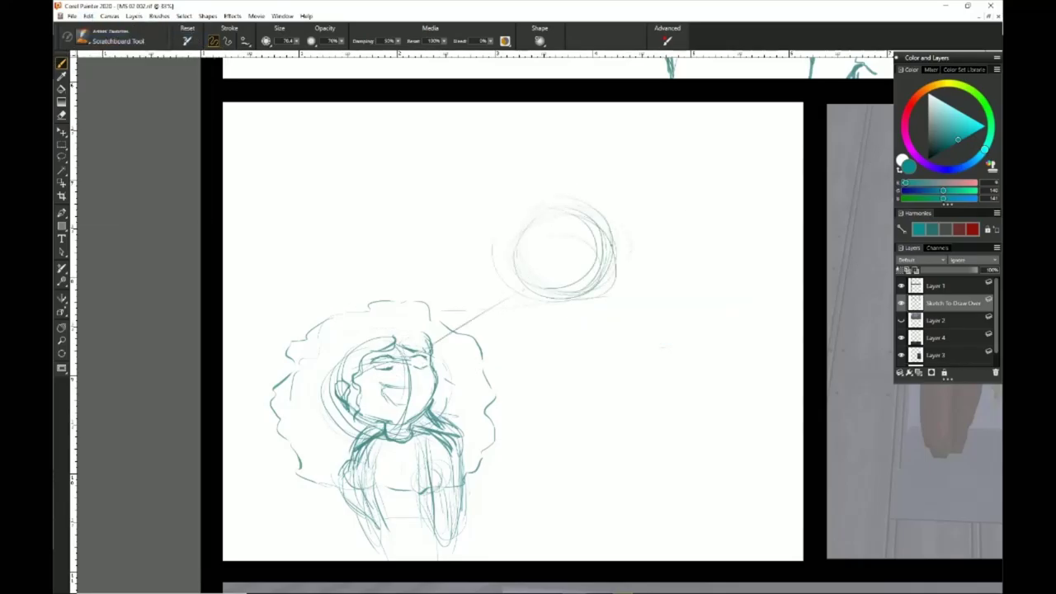
pyautogui.moveTo(503, 216); pyautogui.dragTo(620, 235)
pyautogui.press('space')
pyautogui.moveTo(548, 295)
pyautogui.mouseDown()
pyautogui.moveTo(520, 299)
pyautogui.moveTo(520, 233)
pyautogui.mouseUp()
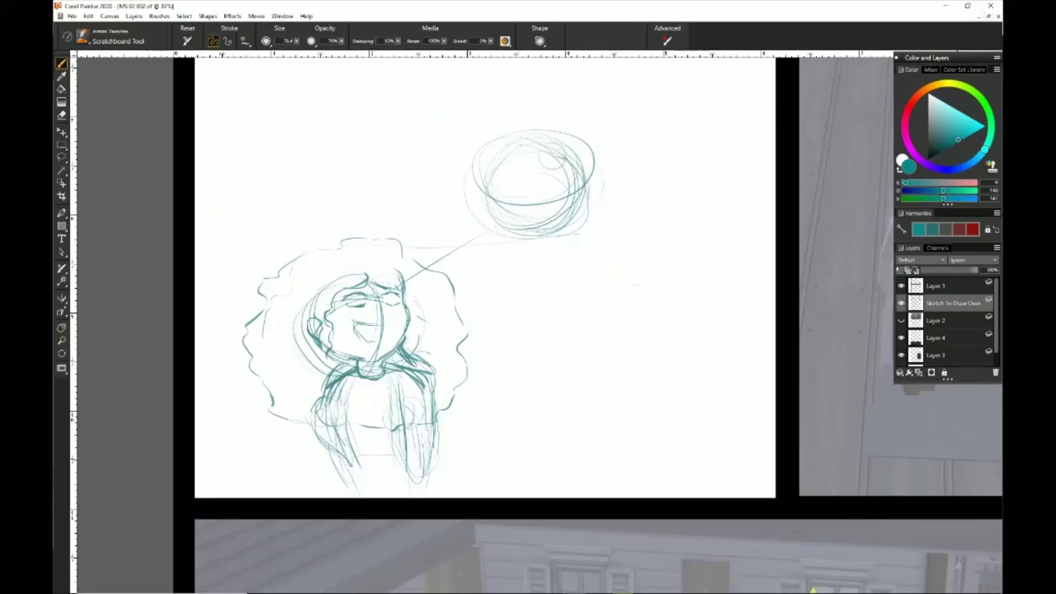
pyautogui.press('space')
pyautogui.moveTo(299, 211)
pyautogui.mouseDown()
pyautogui.moveTo(264, 280)
pyautogui.moveTo(297, 277)
pyautogui.mouseUp()
# Step: Set the brush size to 22.5 and sketch the second head's face plane, jaw and brow construction lines
pyautogui.moveTo(296, 42); pyautogui.dragTo(287, 52)
pyautogui.moveTo(498, 230); pyautogui.dragTo(534, 320)
pyautogui.moveTo(488, 271); pyautogui.dragTo(538, 322)
pyautogui.moveTo(488, 243); pyautogui.dragTo(576, 241)
pyautogui.moveTo(535, 317); pyautogui.dragTo(577, 289)
pyautogui.moveTo(482, 266)
pyautogui.mouseDown()
pyautogui.moveTo(520, 317)
pyautogui.moveTo(564, 290)
pyautogui.moveTo(559, 303)
pyautogui.mouseUp()
pyautogui.moveTo(512, 222)
pyautogui.mouseDown()
pyautogui.moveTo(478, 304)
pyautogui.moveTo(582, 302)
pyautogui.mouseUp()
# Step: Add neck lines, an ear and cheek strokes to the second head
pyautogui.moveTo(579, 289)
pyautogui.mouseDown()
pyautogui.moveTo(581, 321)
pyautogui.moveTo(559, 342)
pyautogui.mouseUp()
pyautogui.moveTo(577, 298); pyautogui.dragTo(579, 337)
pyautogui.moveTo(533, 265); pyautogui.dragTo(551, 285)
pyautogui.moveTo(554, 294); pyautogui.dragTo(546, 323)
pyautogui.moveTo(483, 274)
pyautogui.mouseDown()
pyautogui.moveTo(511, 322)
pyautogui.moveTo(546, 298)
pyautogui.mouseUp()
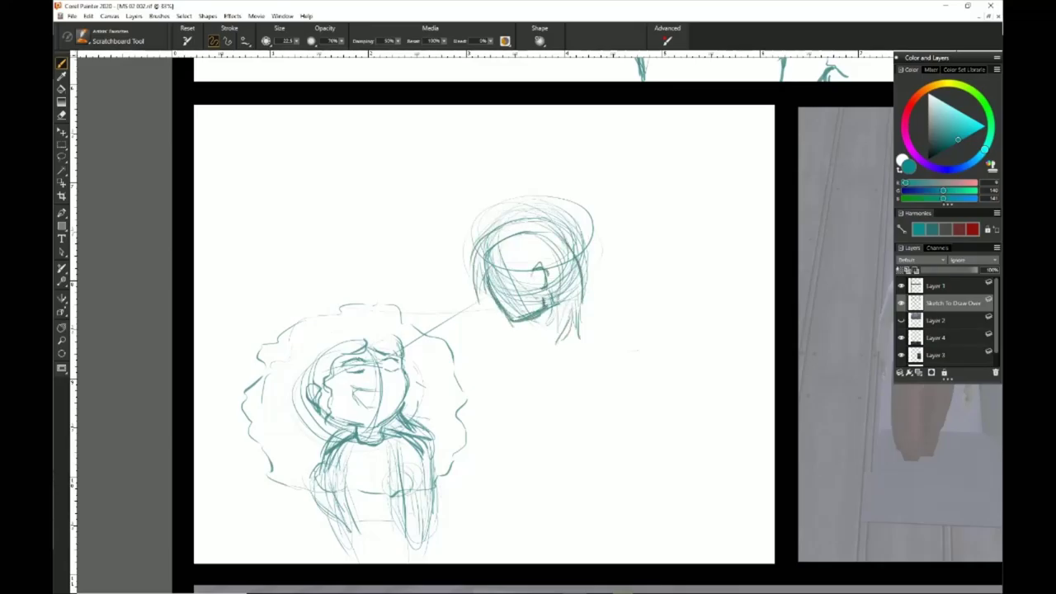
pyautogui.moveTo(491, 272); pyautogui.dragTo(532, 331)
# Step: Delete the second head sketch with a lasso selection, deselect, and return to the brush for redrawing
pyautogui.click(62, 156)
pyautogui.moveTo(632, 335)
pyautogui.mouseDown()
pyautogui.moveTo(553, 346)
pyautogui.moveTo(628, 338)
pyautogui.mouseUp()
pyautogui.press('Delete')
pyautogui.hotkey('ctrl', 'd')
pyautogui.click(62, 63)
pyautogui.moveTo(528, 194); pyautogui.dragTo(573, 211)
pyautogui.hotkey('ctrl', 'z')
# Step: Set the brush size to 40.7 and redraw the second head's cranium, facial guide line and brow line
pyautogui.moveTo(296, 41); pyautogui.dragTo(312, 66)
pyautogui.moveTo(536, 218)
pyautogui.mouseDown()
pyautogui.moveTo(589, 256)
pyautogui.moveTo(545, 287)
pyautogui.mouseUp()
pyautogui.moveTo(541, 285)
pyautogui.mouseDown()
pyautogui.moveTo(545, 313)
pyautogui.moveTo(503, 342)
pyautogui.mouseUp()
pyautogui.moveTo(495, 264); pyautogui.dragTo(520, 309)
pyautogui.moveTo(491, 284); pyautogui.dragTo(581, 252)
# Step: Shape the second head's profile facing down toward the curly-haired figure, with nose, mouth, jaw and forehead contours
pyautogui.moveTo(503, 288); pyautogui.dragTo(518, 317)
pyautogui.moveTo(561, 288); pyautogui.dragTo(546, 307)
pyautogui.moveTo(493, 284); pyautogui.dragTo(510, 319)
pyautogui.moveTo(509, 320); pyautogui.dragTo(543, 303)
pyautogui.moveTo(483, 280); pyautogui.dragTo(503, 318)
pyautogui.moveTo(478, 232)
pyautogui.mouseDown()
pyautogui.moveTo(487, 299)
pyautogui.moveTo(482, 264)
pyautogui.mouseUp()
pyautogui.moveTo(487, 283); pyautogui.dragTo(495, 353)
# Step: Draw the second figure's neck base and a slanted shoulder line beneath the head
pyautogui.moveTo(564, 317); pyautogui.dragTo(604, 305)
pyautogui.moveTo(531, 325); pyautogui.dragTo(496, 344)
pyautogui.moveTo(592, 324); pyautogui.dragTo(480, 368)
# Step: Lightly sketch the second figure's near arm as a single line with an elbow circle and a rough hand
pyautogui.moveTo(512, 355); pyautogui.dragTo(494, 429)
pyautogui.moveTo(498, 435); pyautogui.dragTo(501, 442)
pyautogui.moveTo(491, 460)
pyautogui.mouseDown()
pyautogui.moveTo(484, 506)
pyautogui.moveTo(503, 520)
pyautogui.mouseUp()
pyautogui.moveTo(462, 528)
pyautogui.mouseDown()
pyautogui.moveTo(451, 546)
pyautogui.moveTo(502, 560)
pyautogui.mouseUp()
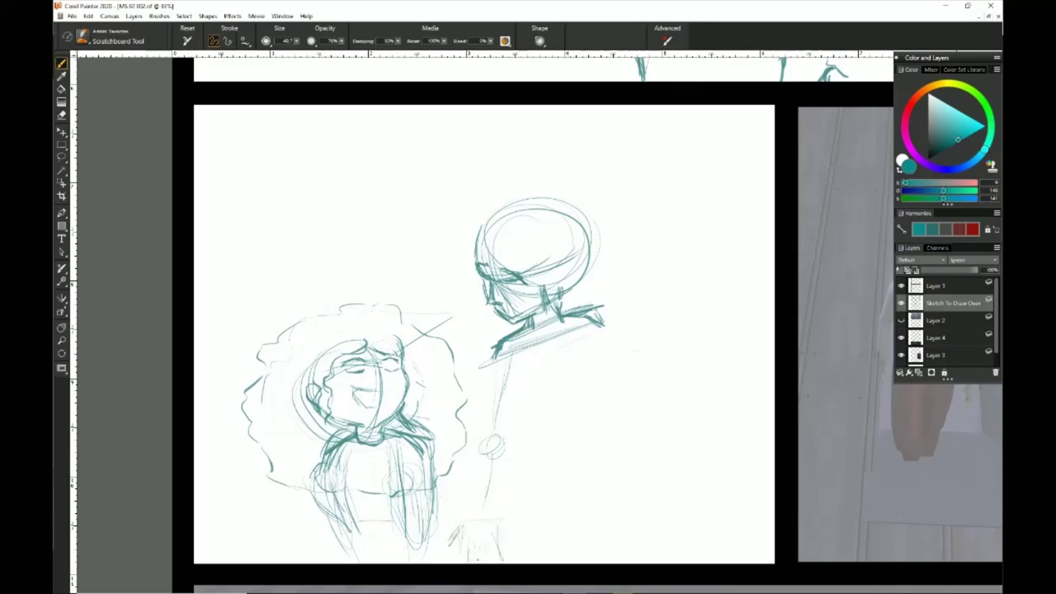
# Step: Redraw the second figure's arm shorter and darker, with shoulder and elbow joints and a hand above the faint one
pyautogui.moveTo(510, 345); pyautogui.dragTo(495, 435)
pyautogui.moveTo(498, 435)
pyautogui.mouseDown()
pyautogui.moveTo(492, 488)
pyautogui.moveTo(466, 510)
pyautogui.moveTo(513, 525)
pyautogui.mouseUp()
pyautogui.moveTo(479, 518); pyautogui.dragTo(505, 536)
pyautogui.scroll(-5, 733, 434)
pyautogui.scroll(5, 732, 434)
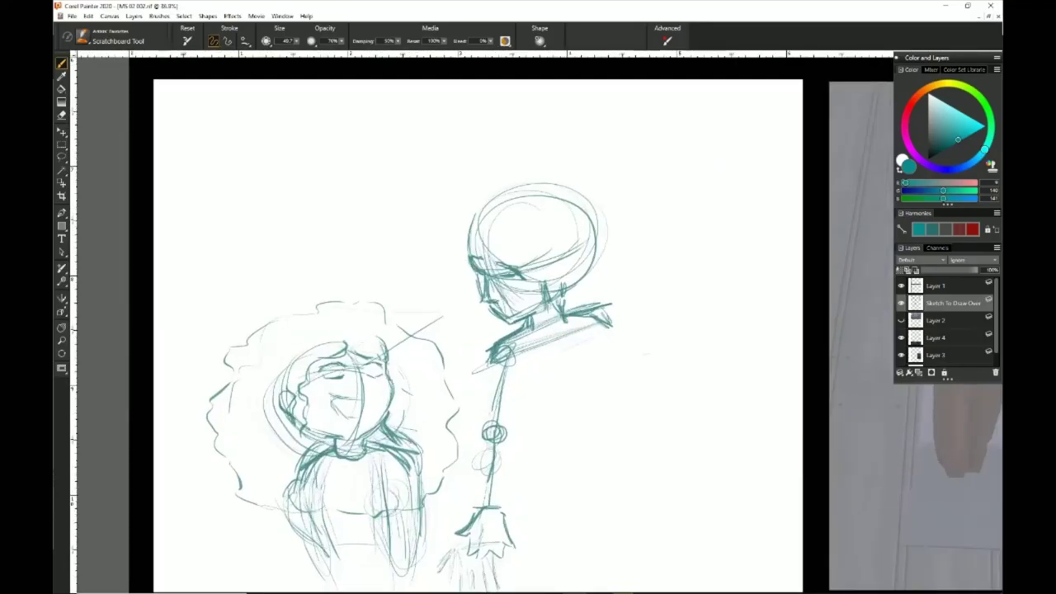
pyautogui.moveTo(519, 385); pyautogui.dragTo(738, 493)
pyautogui.moveTo(605, 363); pyautogui.dragTo(656, 354)
pyautogui.moveTo(609, 332)
pyautogui.mouseDown()
pyautogui.moveTo(687, 307)
pyautogui.moveTo(742, 371)
pyautogui.mouseUp()
pyautogui.hotkey('ctrl', 'z')
pyautogui.hotkey('ctrl', 'z')
pyautogui.hotkey('ctrl', 'z')
pyautogui.hotkey('ctrl', 'z')
pyautogui.hotkey('ctrl', 'z')
pyautogui.hotkey('ctrl', 'z')
pyautogui.hotkey('ctrl', 'z')
pyautogui.hotkey('ctrl', 'z')
pyautogui.hotkey('ctrl', 'z')
pyautogui.hotkey('ctrl', 'z')
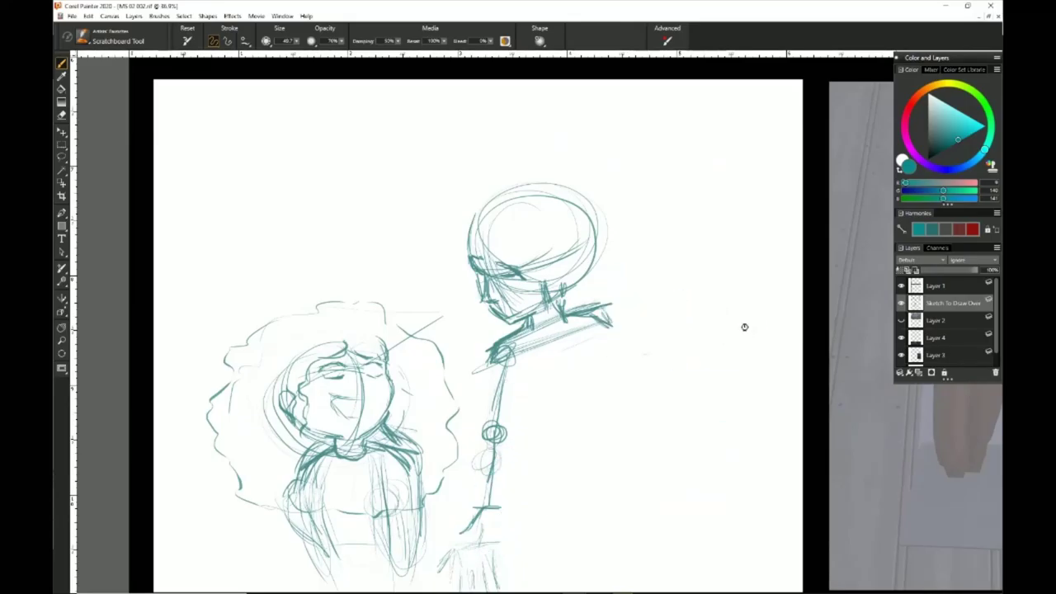
# Step: Sketch the second figure's spine, slanted hip line with hip circles, and the far side of the torso
pyautogui.scroll(-1, 745, 329)
pyautogui.moveTo(550, 323)
pyautogui.mouseDown()
pyautogui.moveTo(569, 437)
pyautogui.moveTo(554, 468)
pyautogui.mouseUp()
pyautogui.moveTo(604, 435)
pyautogui.mouseDown()
pyautogui.moveTo(523, 485)
pyautogui.moveTo(581, 482)
pyautogui.mouseUp()
pyautogui.moveTo(562, 455); pyautogui.dragTo(513, 505)
pyautogui.moveTo(604, 323); pyautogui.dragTo(592, 340)
pyautogui.moveTo(585, 334)
pyautogui.mouseDown()
pyautogui.moveTo(600, 357)
pyautogui.moveTo(596, 437)
pyautogui.mouseUp()
# Step: Draw the near side of the second figure's torso, flesh out the near arm, and redraw the open hand with fingers
pyautogui.moveTo(512, 367); pyautogui.dragTo(533, 405)
pyautogui.moveTo(530, 402); pyautogui.dragTo(523, 453)
pyautogui.moveTo(526, 422); pyautogui.dragTo(511, 483)
pyautogui.moveTo(515, 358); pyautogui.dragTo(500, 409)
pyautogui.moveTo(524, 405); pyautogui.dragTo(506, 461)
pyautogui.moveTo(511, 391); pyautogui.dragTo(498, 437)
pyautogui.moveTo(490, 368); pyautogui.dragTo(495, 513)
pyautogui.moveTo(505, 435)
pyautogui.mouseDown()
pyautogui.moveTo(495, 518)
pyautogui.moveTo(472, 517)
pyautogui.mouseUp()
pyautogui.moveTo(480, 466)
pyautogui.mouseDown()
pyautogui.moveTo(460, 526)
pyautogui.moveTo(479, 537)
pyautogui.mouseUp()
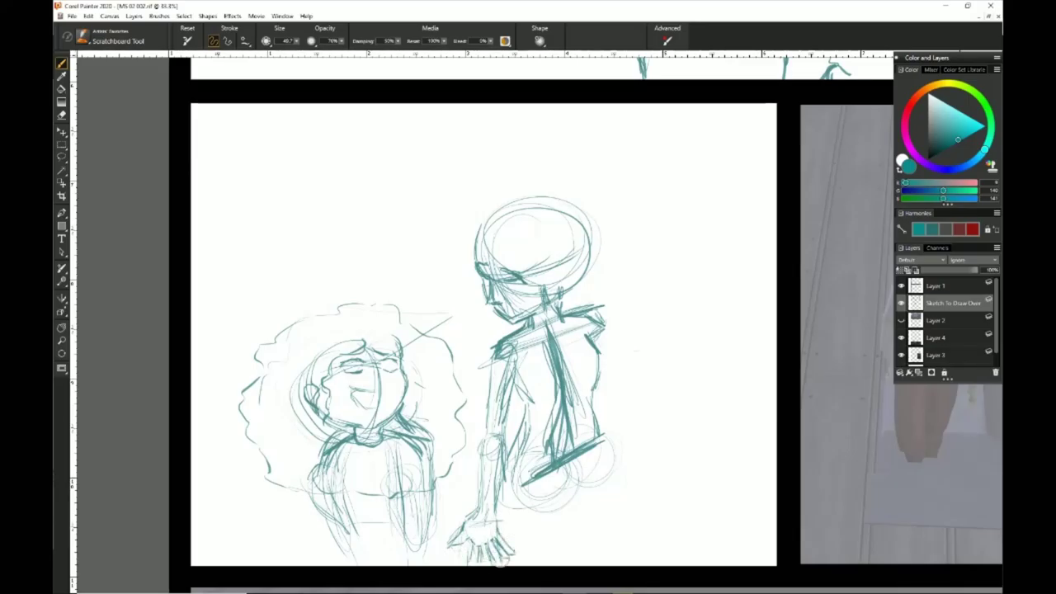
# Step: Outline the outer contour and cuff of the second figure's near arm and round off the far shoulder
pyautogui.moveTo(493, 524)
pyautogui.mouseDown()
pyautogui.moveTo(470, 499)
pyautogui.moveTo(465, 464)
pyautogui.mouseUp()
pyautogui.moveTo(507, 322)
pyautogui.mouseDown()
pyautogui.moveTo(546, 387)
pyautogui.moveTo(480, 395)
pyautogui.moveTo(473, 480)
pyautogui.mouseUp()
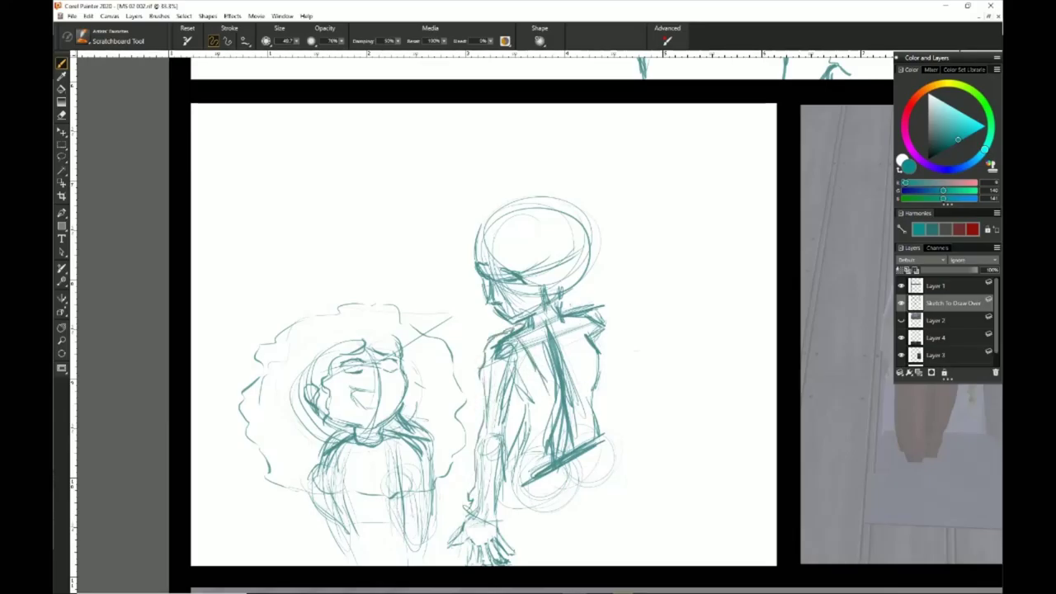
pyautogui.moveTo(569, 300); pyautogui.dragTo(607, 325)
pyautogui.moveTo(602, 316)
pyautogui.mouseDown()
pyautogui.moveTo(618, 353)
pyautogui.moveTo(610, 384)
pyautogui.mouseUp()
pyautogui.moveTo(598, 342); pyautogui.dragTo(630, 440)
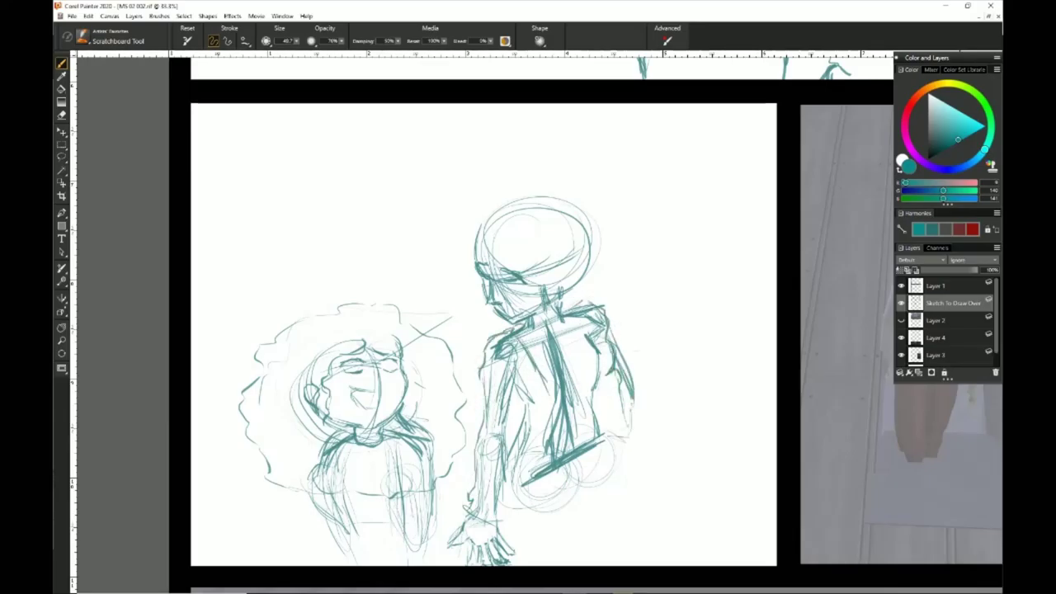
pyautogui.moveTo(637, 373); pyautogui.dragTo(592, 421)
pyautogui.moveTo(615, 343)
pyautogui.mouseDown()
pyautogui.moveTo(599, 409)
pyautogui.moveTo(637, 422)
pyautogui.mouseUp()
pyautogui.moveTo(640, 396); pyautogui.dragTo(612, 423)
pyautogui.moveTo(612, 343); pyautogui.dragTo(586, 379)
pyautogui.moveTo(625, 371); pyautogui.dragTo(591, 366)
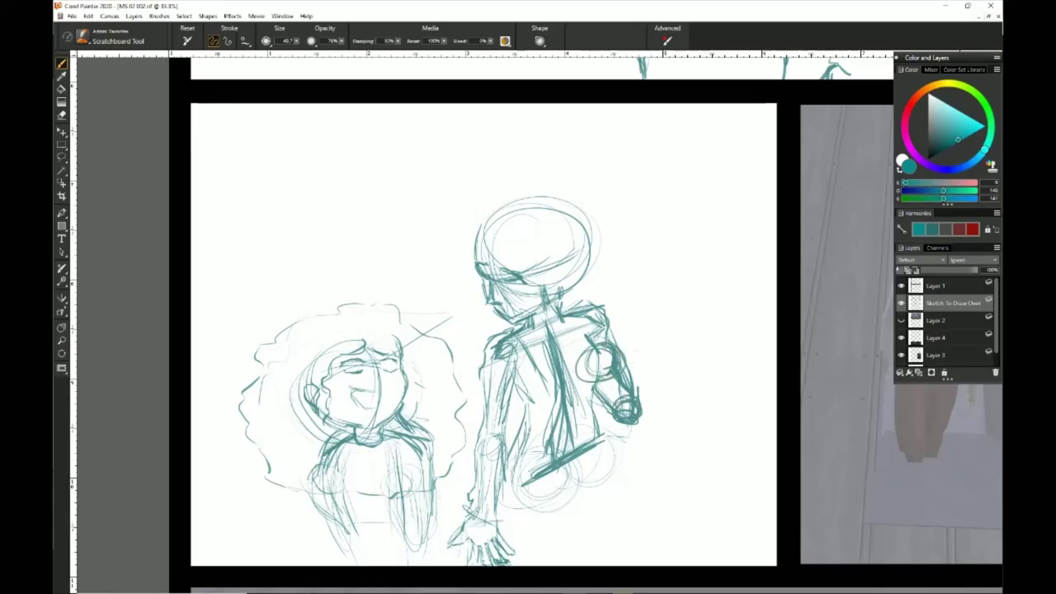
pyautogui.moveTo(573, 304); pyautogui.dragTo(614, 413)
pyautogui.moveTo(610, 409); pyautogui.dragTo(592, 447)
pyautogui.moveTo(583, 307); pyautogui.dragTo(468, 356)
pyautogui.hotkey('ctrl', 'z')
pyautogui.hotkey('ctrl', 'z')
pyautogui.hotkey('ctrl', 'z')
pyautogui.hotkey('ctrl', 'z')
pyautogui.hotkey('ctrl', 'z')
pyautogui.hotkey('ctrl', 'z')
pyautogui.hotkey('ctrl', 'z')
pyautogui.hotkey('ctrl', 'z')
pyautogui.hotkey('ctrl', 'z')
pyautogui.hotkey('ctrl', 'z')
pyautogui.hotkey('ctrl', 'z')
pyautogui.hotkey('ctrl', 'z')
pyautogui.hotkey('ctrl', 'z')
# Step: Draw a large rounded speech balloon above the curly-haired figure, with its tail pointing down to the hair
pyautogui.moveTo(305, 271); pyautogui.dragTo(322, 300)
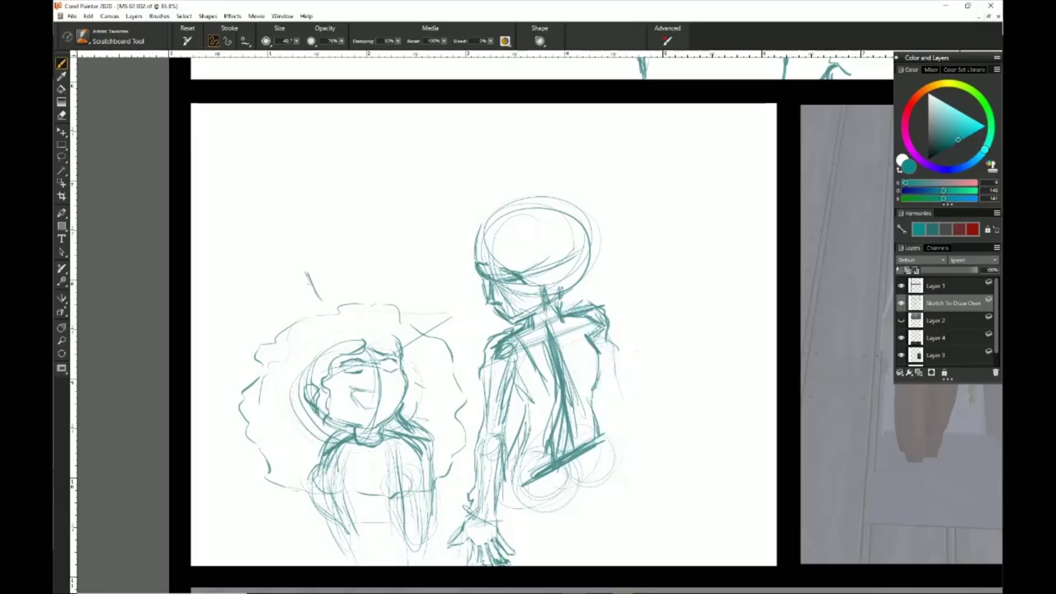
pyautogui.moveTo(483, 142); pyautogui.dragTo(467, 191)
pyautogui.moveTo(444, 126); pyautogui.dragTo(452, 237)
pyautogui.moveTo(221, 138); pyautogui.dragTo(227, 244)
pyautogui.moveTo(229, 239)
pyautogui.mouseDown()
pyautogui.moveTo(288, 258)
pyautogui.moveTo(322, 299)
pyautogui.mouseUp()
pyautogui.moveTo(221, 247)
pyautogui.mouseDown()
pyautogui.moveTo(222, 135)
pyautogui.moveTo(427, 130)
pyautogui.mouseUp()
pyautogui.moveTo(437, 138); pyautogui.dragTo(450, 236)
pyautogui.moveTo(446, 245); pyautogui.dragTo(223, 250)
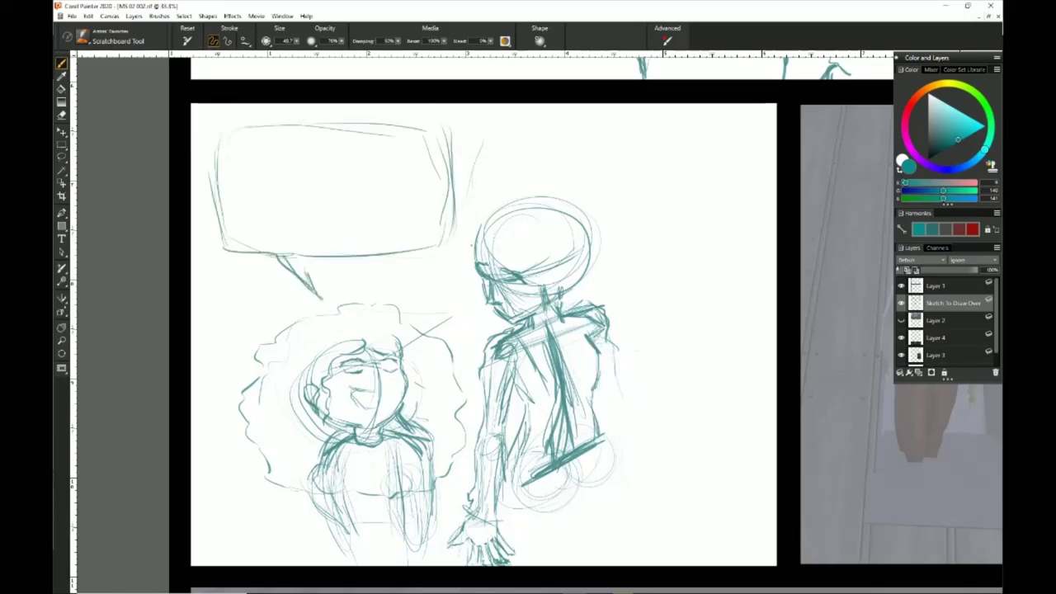
# Step: Rework the second figure's head with a smaller skull outline, ear guides and hair strands beside the face
pyautogui.moveTo(505, 209)
pyautogui.mouseDown()
pyautogui.moveTo(579, 247)
pyautogui.moveTo(569, 290)
pyautogui.mouseUp()
pyautogui.moveTo(479, 291); pyautogui.dragTo(500, 330)
pyautogui.moveTo(483, 229)
pyautogui.mouseDown()
pyautogui.moveTo(495, 305)
pyautogui.moveTo(545, 295)
pyautogui.mouseUp()
pyautogui.moveTo(536, 239)
pyautogui.mouseDown()
pyautogui.moveTo(566, 289)
pyautogui.moveTo(541, 297)
pyautogui.mouseUp()
pyautogui.moveTo(517, 259); pyautogui.dragTo(546, 270)
pyautogui.moveTo(538, 209); pyautogui.dragTo(571, 257)
pyautogui.moveTo(572, 261); pyautogui.dragTo(566, 290)
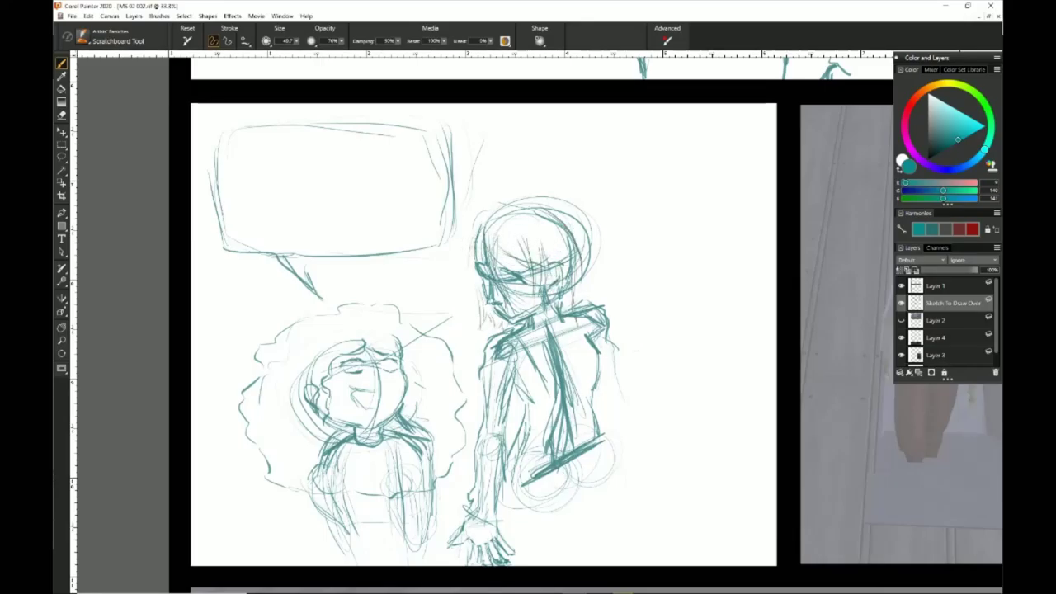
# Step: Erase the oversized back of the second figure's skull and the stray construction lines inside the head
pyautogui.press('n')
pyautogui.moveTo(554, 200); pyautogui.dragTo(599, 280)
pyautogui.moveTo(580, 227); pyautogui.dragTo(574, 312)
pyautogui.moveTo(576, 267); pyautogui.dragTo(561, 313)
pyautogui.moveTo(558, 220); pyautogui.dragTo(554, 310)
pyautogui.moveTo(546, 249)
pyautogui.mouseDown()
pyautogui.moveTo(523, 294)
pyautogui.moveTo(517, 287)
pyautogui.moveTo(523, 321)
pyautogui.mouseUp()
# Step: Darken the second figure's eye, redraw the narrower back of the head, and add the ear
pyautogui.press('b')
pyautogui.moveTo(507, 257); pyautogui.dragTo(531, 272)
pyautogui.moveTo(511, 272); pyautogui.dragTo(545, 305)
pyautogui.moveTo(551, 221); pyautogui.dragTo(566, 284)
pyautogui.moveTo(549, 289); pyautogui.dragTo(540, 303)
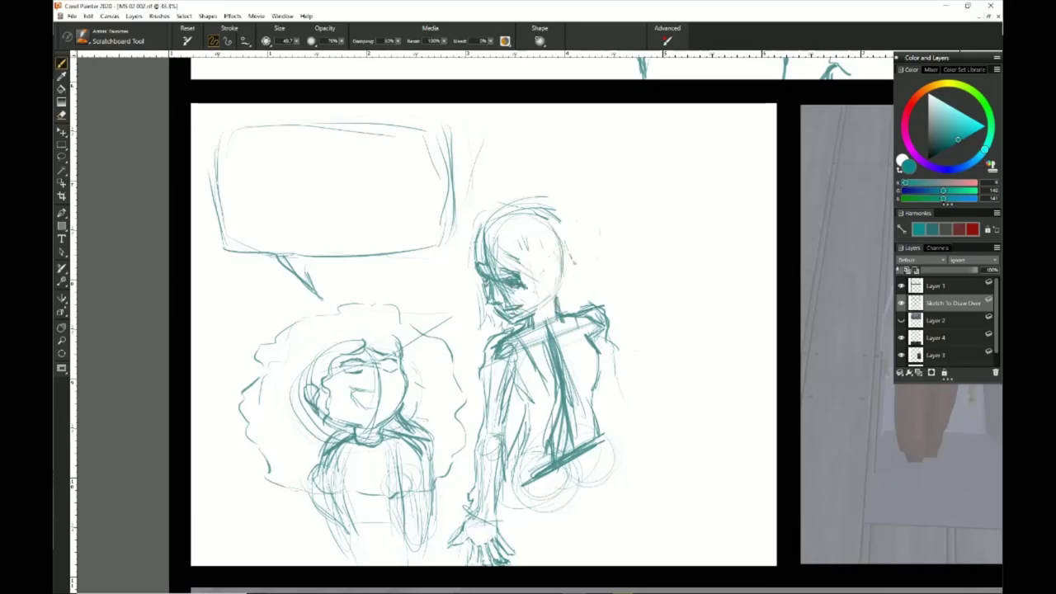
pyautogui.moveTo(539, 267); pyautogui.dragTo(548, 273)
pyautogui.moveTo(545, 262)
pyautogui.mouseDown()
pyautogui.moveTo(557, 305)
pyautogui.moveTo(555, 292)
pyautogui.moveTo(550, 315)
pyautogui.mouseUp()
# Step: Sketch the second figure's hair sweeping over the crown, around the ear and down to the neck
pyautogui.press('n')
pyautogui.press('b')
pyautogui.moveTo(553, 272); pyautogui.dragTo(545, 322)
pyautogui.moveTo(489, 233); pyautogui.dragTo(585, 262)
pyautogui.moveTo(559, 216)
pyautogui.mouseDown()
pyautogui.moveTo(577, 309)
pyautogui.moveTo(561, 312)
pyautogui.mouseUp()
pyautogui.moveTo(566, 289); pyautogui.dragTo(557, 319)
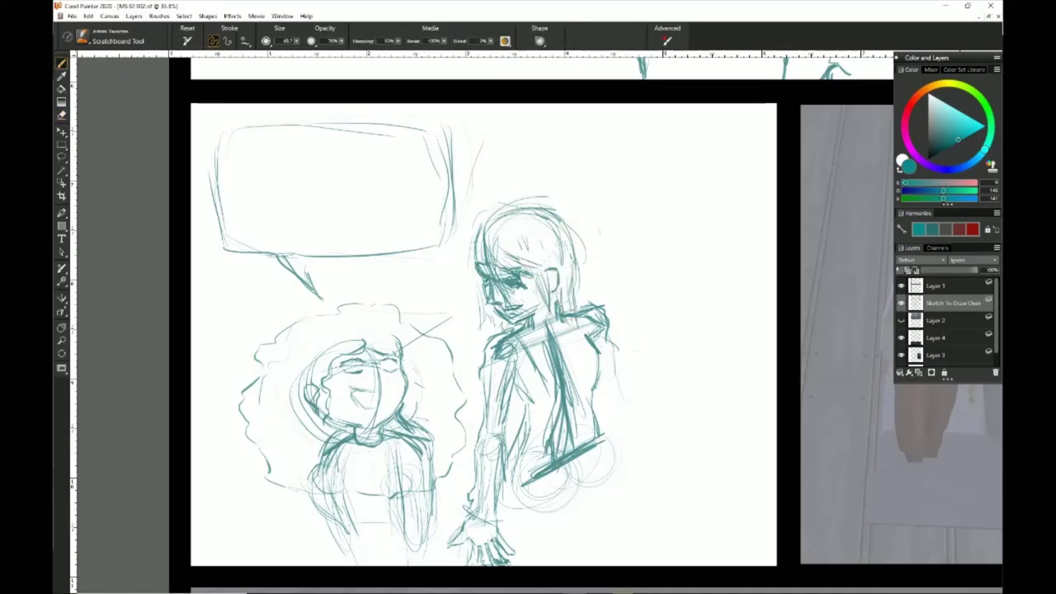
pyautogui.moveTo(542, 241); pyautogui.dragTo(566, 304)
# Step: Outline the second figure's jacket along both sides of the torso and across the waist hem
pyautogui.moveTo(608, 342); pyautogui.dragTo(611, 437)
pyautogui.moveTo(605, 437)
pyautogui.mouseDown()
pyautogui.moveTo(574, 469)
pyautogui.moveTo(533, 482)
pyautogui.mouseUp()
pyautogui.moveTo(513, 453); pyautogui.dragTo(522, 483)
pyautogui.moveTo(522, 394); pyautogui.dragTo(513, 458)
pyautogui.moveTo(600, 397); pyautogui.dragTo(620, 495)
# Step: Draw a smaller speech balloon behind the second figure's head, with its tail pointing down toward the figure
pyautogui.moveTo(592, 188)
pyautogui.mouseDown()
pyautogui.moveTo(594, 142)
pyautogui.moveTo(731, 132)
pyautogui.moveTo(742, 231)
pyautogui.mouseUp()
pyautogui.moveTo(742, 231)
pyautogui.mouseDown()
pyautogui.moveTo(713, 234)
pyautogui.moveTo(638, 291)
pyautogui.mouseUp()
pyautogui.moveTo(601, 240); pyautogui.dragTo(691, 237)
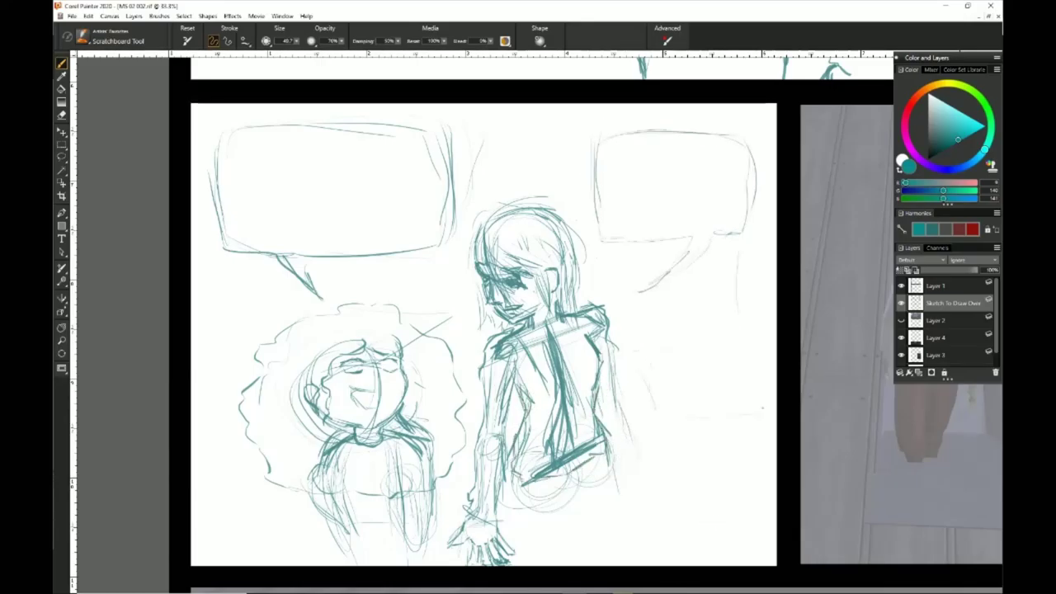
# Step: Draw a rectangular box below the second figure's balloon and link the two with vertical connector lines
pyautogui.moveTo(755, 350); pyautogui.dragTo(759, 413)
pyautogui.moveTo(724, 419)
pyautogui.mouseDown()
pyautogui.moveTo(640, 422)
pyautogui.moveTo(635, 353)
pyautogui.mouseUp()
pyautogui.moveTo(654, 347); pyautogui.dragTo(722, 346)
pyautogui.moveTo(726, 232); pyautogui.dragTo(734, 347)
pyautogui.moveTo(739, 274); pyautogui.dragTo(742, 346)
# Step: Draw two wider rectangular boxes stacked down to the panel's lower edge, joined by side lines
pyautogui.moveTo(649, 493)
pyautogui.mouseDown()
pyautogui.moveTo(577, 495)
pyautogui.moveTo(546, 549)
pyautogui.mouseUp()
pyautogui.moveTo(561, 551); pyautogui.dragTo(712, 551)
pyautogui.moveTo(668, 487)
pyautogui.mouseDown()
pyautogui.moveTo(746, 487)
pyautogui.moveTo(757, 549)
pyautogui.mouseUp()
pyautogui.moveTo(544, 542); pyautogui.dragTo(725, 556)
pyautogui.moveTo(751, 477); pyautogui.dragTo(773, 547)
pyautogui.moveTo(740, 423); pyautogui.dragTo(750, 483)
# Step: Sketch the body of a parked car in front of the motel's ground-floor doors in the first panel
pyautogui.scroll(-4, 535, 321)
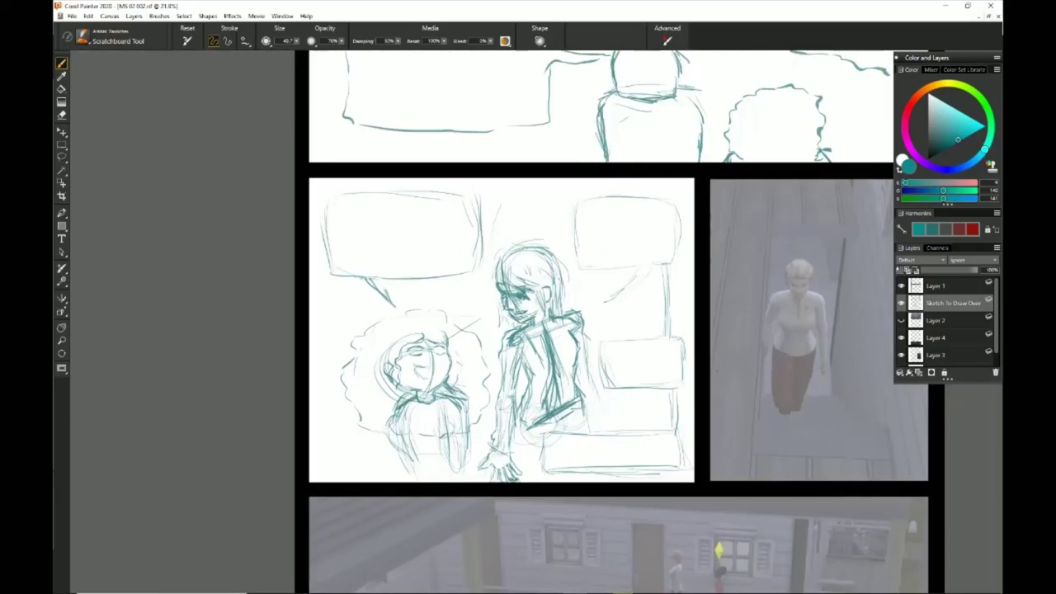
pyautogui.scroll(-6, 535, 322)
pyautogui.hotkey('ctrl', 'r')
pyautogui.press('space')
pyautogui.moveTo(480, 242); pyautogui.dragTo(338, 318)
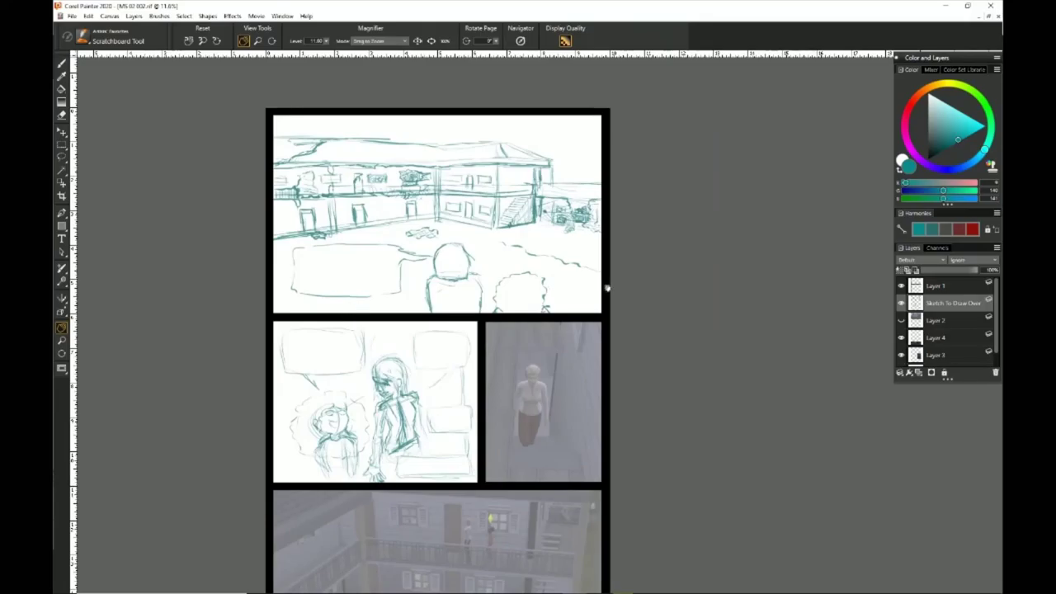
pyautogui.scroll(6, 572, 311)
pyautogui.scroll(-4, 572, 311)
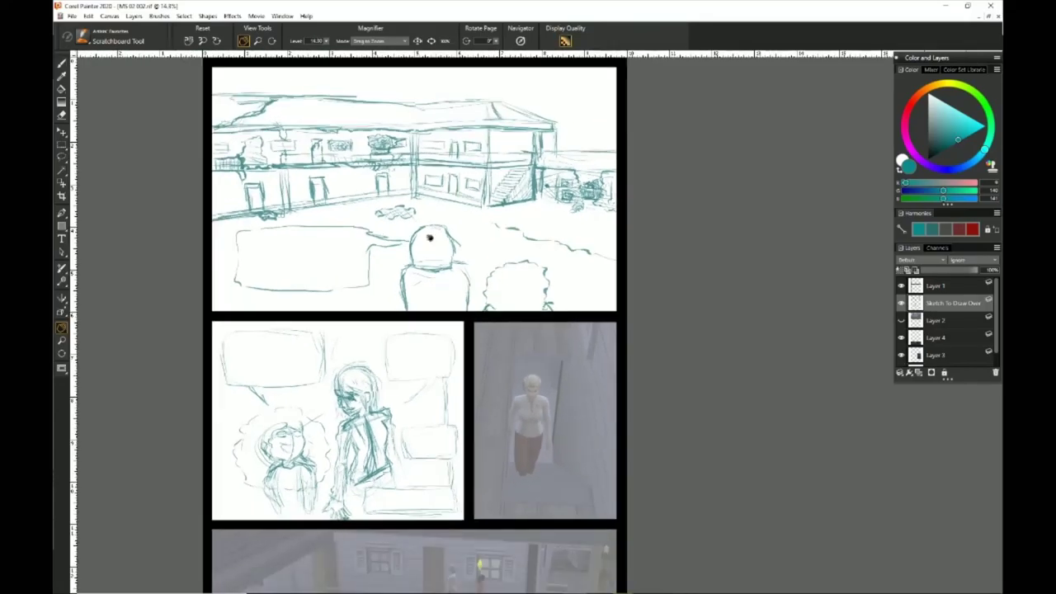
pyautogui.moveTo(429, 238); pyautogui.dragTo(551, 357)
pyautogui.scroll(4, 552, 349)
pyautogui.click(62, 63)
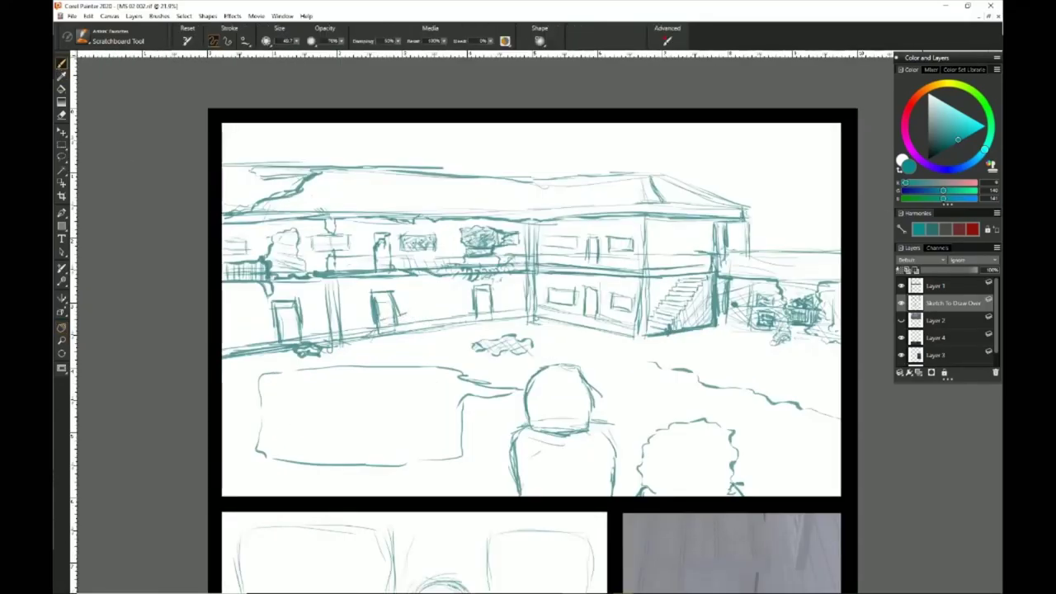
pyautogui.moveTo(378, 328); pyautogui.dragTo(422, 313)
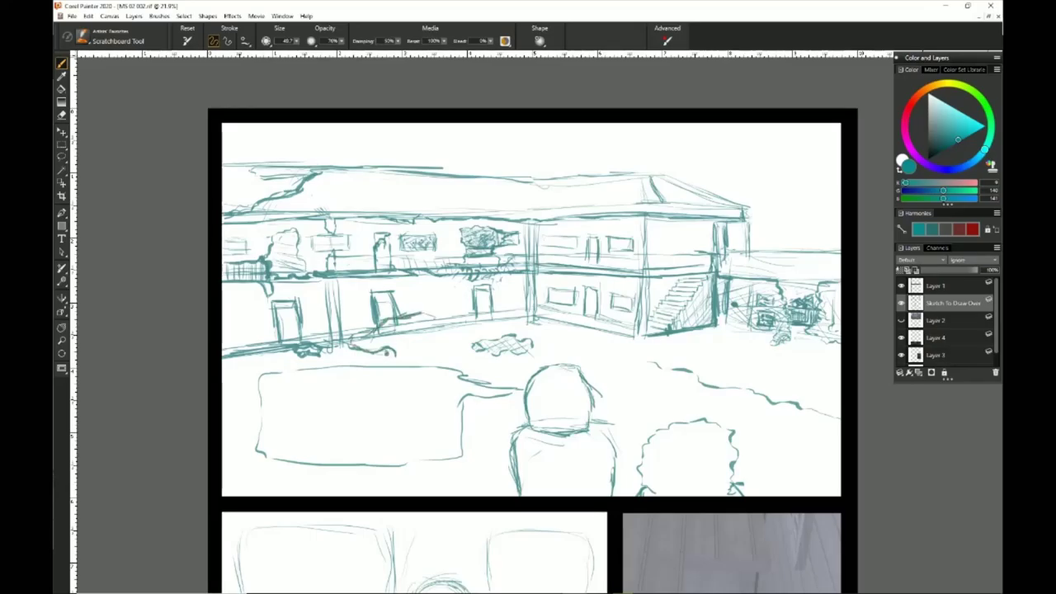
pyautogui.moveTo(475, 338)
pyautogui.mouseDown()
pyautogui.moveTo(408, 349)
pyautogui.moveTo(449, 351)
pyautogui.moveTo(386, 331)
pyautogui.moveTo(452, 356)
pyautogui.moveTo(418, 335)
pyautogui.moveTo(464, 368)
pyautogui.mouseUp()
pyautogui.press('n')
pyautogui.press('b')
pyautogui.moveTo(370, 350); pyautogui.dragTo(414, 359)
pyautogui.moveTo(417, 313)
pyautogui.mouseDown()
pyautogui.moveTo(500, 339)
pyautogui.moveTo(458, 360)
pyautogui.mouseUp()
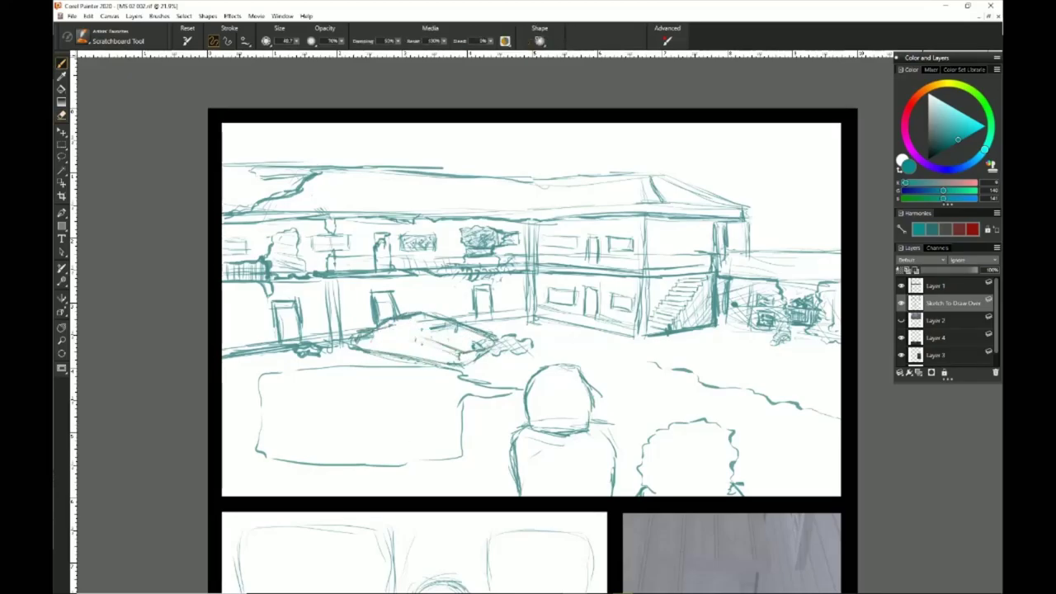
# Step: Add the side window lines, lower body edge and two wheels to the parked car
pyautogui.moveTo(371, 331); pyautogui.dragTo(443, 354)
pyautogui.moveTo(359, 350); pyautogui.dragTo(380, 349)
pyautogui.moveTo(417, 360); pyautogui.dragTo(444, 360)
pyautogui.moveTo(381, 329); pyautogui.dragTo(478, 354)
pyautogui.moveTo(381, 353); pyautogui.dragTo(415, 361)
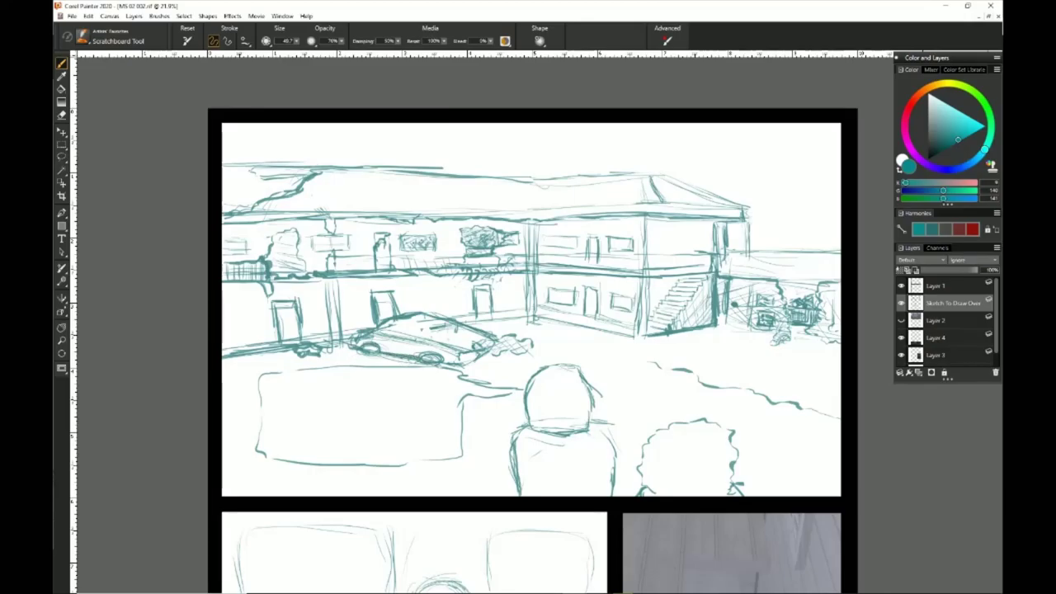
# Step: Thicken the car's roofline, extend the ground line toward the wavy edge, and hang icicles from the motel's eaves and balcony
pyautogui.moveTo(428, 315); pyautogui.dragTo(533, 348)
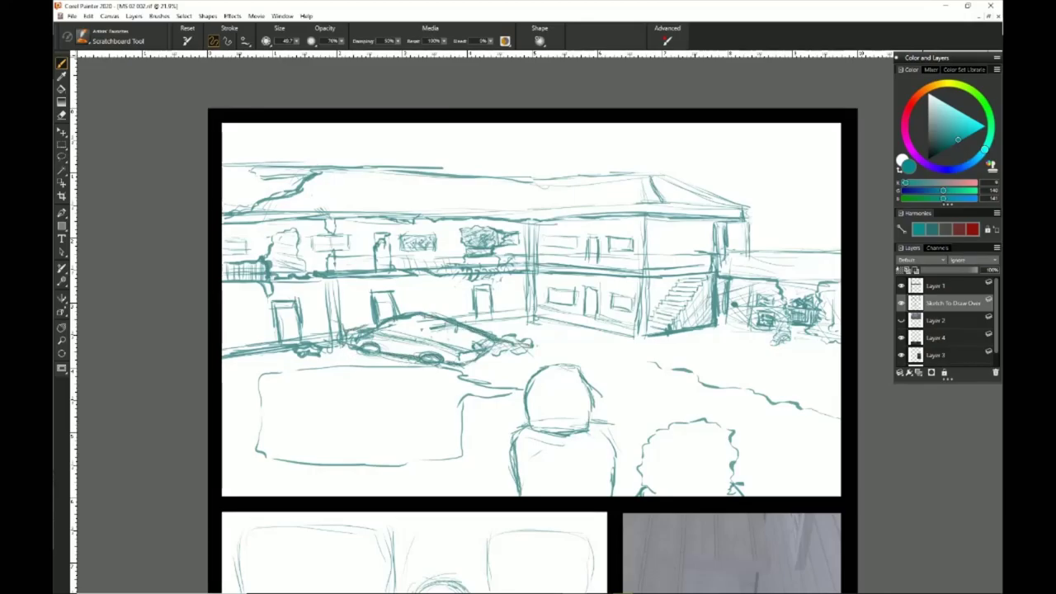
pyautogui.moveTo(440, 312); pyautogui.dragTo(222, 358)
pyautogui.moveTo(348, 336); pyautogui.dragTo(658, 361)
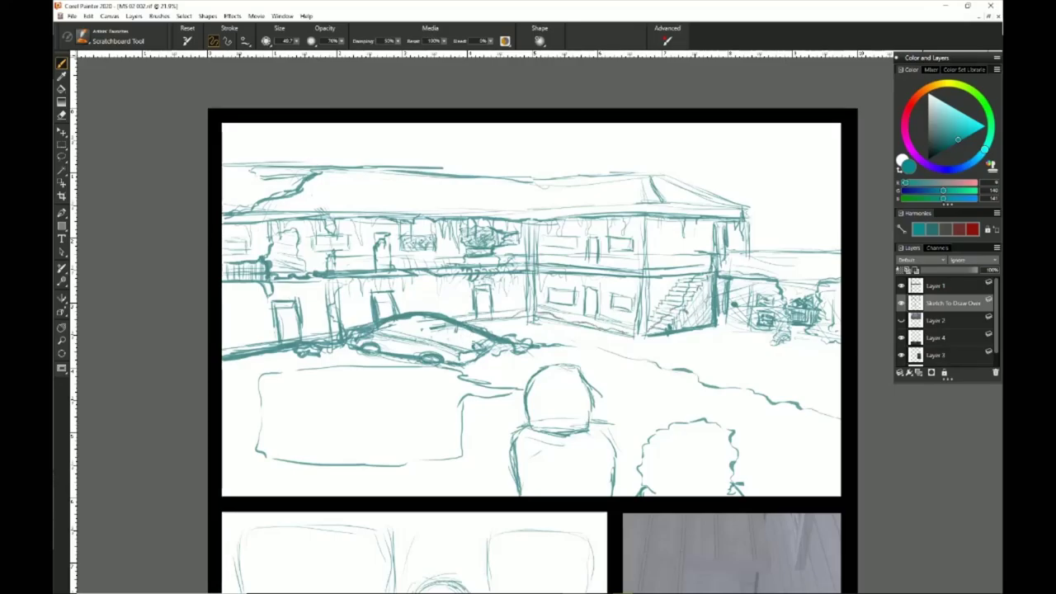
# Step: Erase part of the motel's staircase, redraw it with heavier steps and shading, and darken the nearby ground line
pyautogui.press('n')
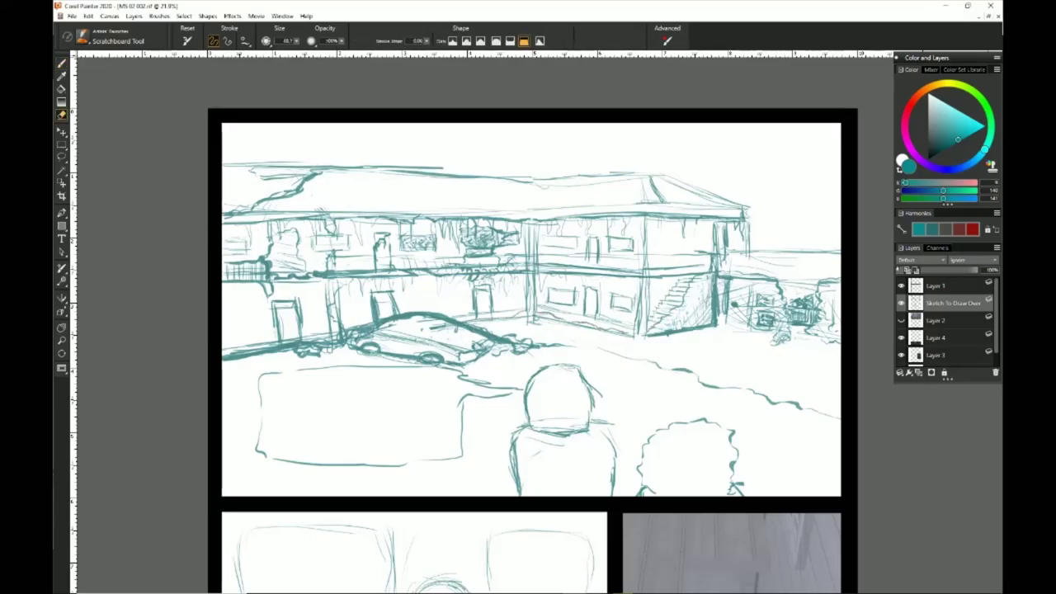
pyautogui.moveTo(713, 276); pyautogui.dragTo(711, 325)
pyautogui.press('b')
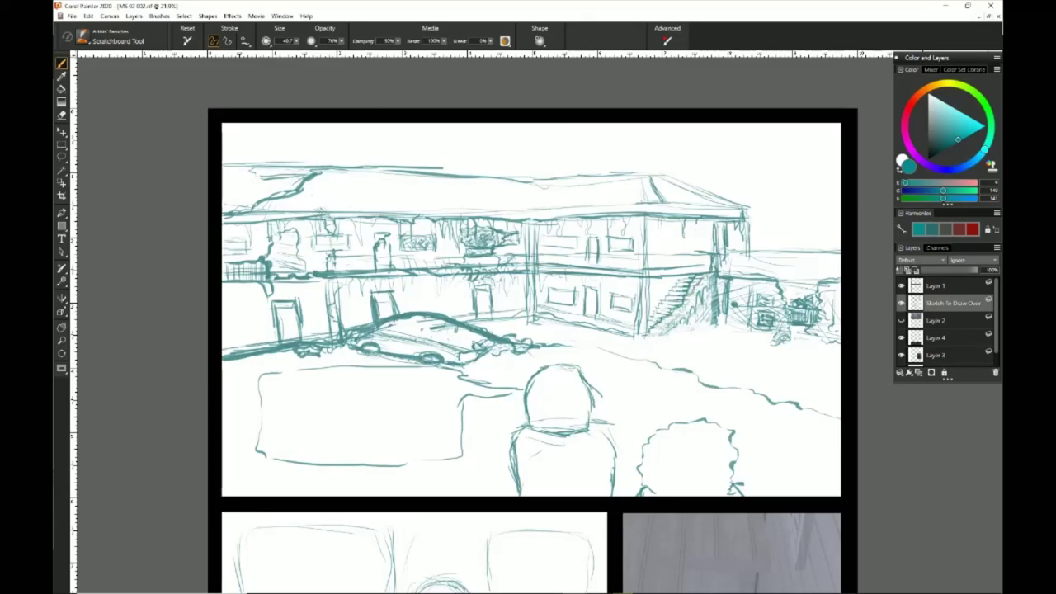
pyautogui.moveTo(597, 353); pyautogui.dragTo(648, 362)
# Step: Hand-letter "I... I think it used to look a touch better. (I hope!)" in the first panel's speech balloon
pyautogui.moveTo(276, 385)
pyautogui.mouseDown()
pyautogui.moveTo(287, 386)
pyautogui.moveTo(283, 397)
pyautogui.mouseUp()
pyautogui.moveTo(277, 398); pyautogui.dragTo(338, 397)
pyautogui.moveTo(333, 397); pyautogui.dragTo(347, 395)
pyautogui.moveTo(368, 383); pyautogui.dragTo(368, 395)
pyautogui.moveTo(376, 381); pyautogui.dragTo(400, 396)
pyautogui.moveTo(409, 384); pyautogui.dragTo(410, 396)
pyautogui.moveTo(439, 381); pyautogui.dragTo(440, 396)
pyautogui.moveTo(279, 414); pyautogui.dragTo(287, 422)
pyautogui.moveTo(335, 411)
pyautogui.mouseDown()
pyautogui.moveTo(336, 422)
pyautogui.moveTo(422, 422)
pyautogui.mouseUp()
pyautogui.moveTo(282, 436)
pyautogui.mouseDown()
pyautogui.moveTo(283, 447)
pyautogui.moveTo(437, 445)
pyautogui.mouseUp()
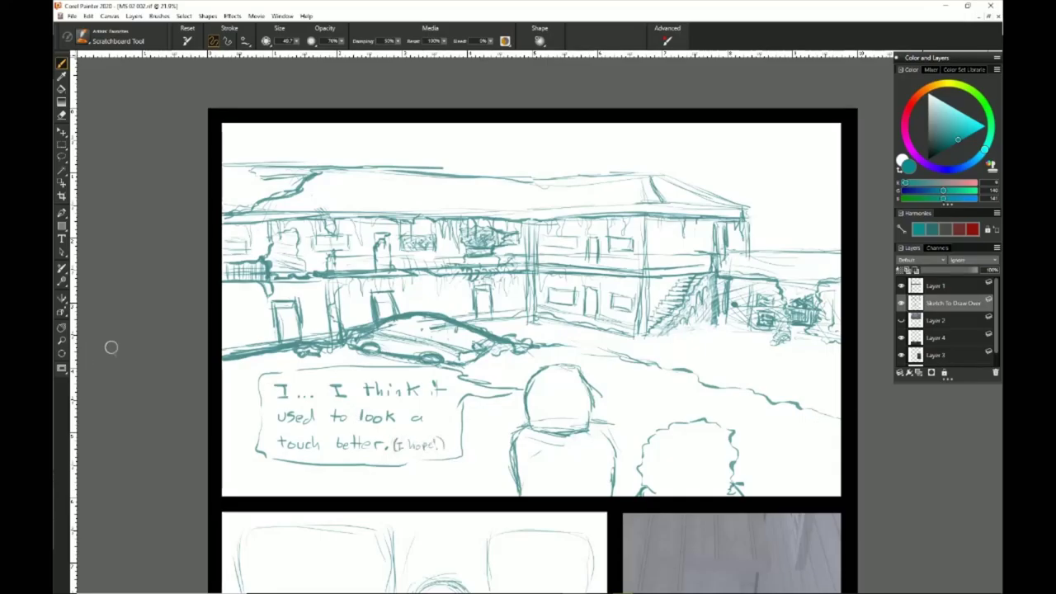
# Step: Hand-letter "If I don't get off my frozen feet soon, I think I'm going to scream" in the curly-haired figure's balloon
pyautogui.scroll(-5, 229, 264)
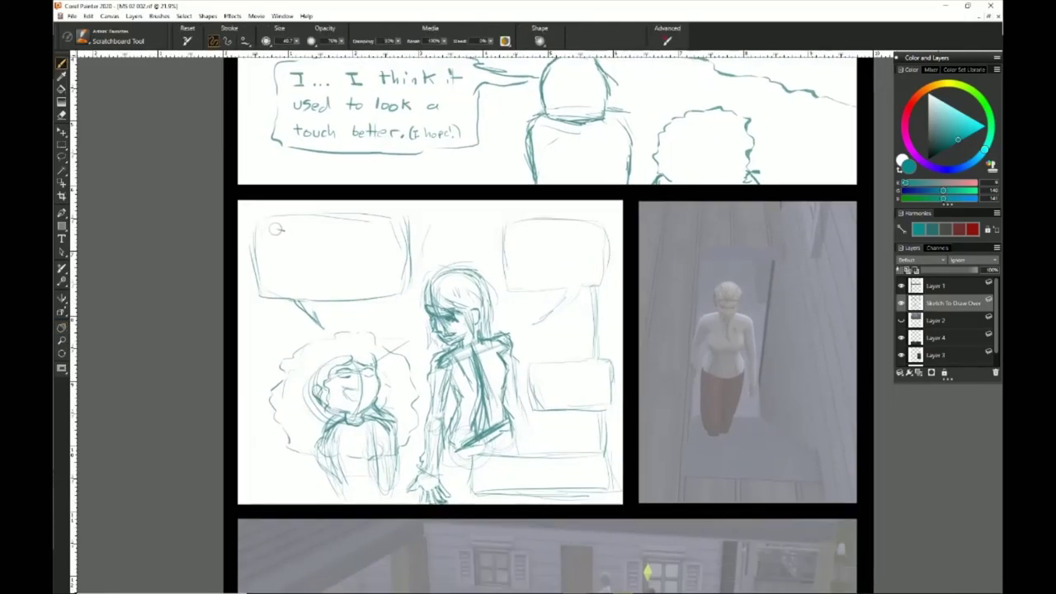
pyautogui.moveTo(270, 229); pyautogui.dragTo(281, 227)
pyautogui.moveTo(275, 229); pyautogui.dragTo(275, 240)
pyautogui.moveTo(270, 240)
pyautogui.mouseDown()
pyautogui.moveTo(381, 237)
pyautogui.moveTo(323, 252)
pyautogui.moveTo(385, 252)
pyautogui.moveTo(281, 264)
pyautogui.moveTo(292, 273)
pyautogui.mouseUp()
pyautogui.moveTo(298, 272); pyautogui.dragTo(297, 275)
pyautogui.moveTo(315, 265); pyautogui.dragTo(368, 272)
pyautogui.moveTo(380, 265); pyautogui.dragTo(398, 270)
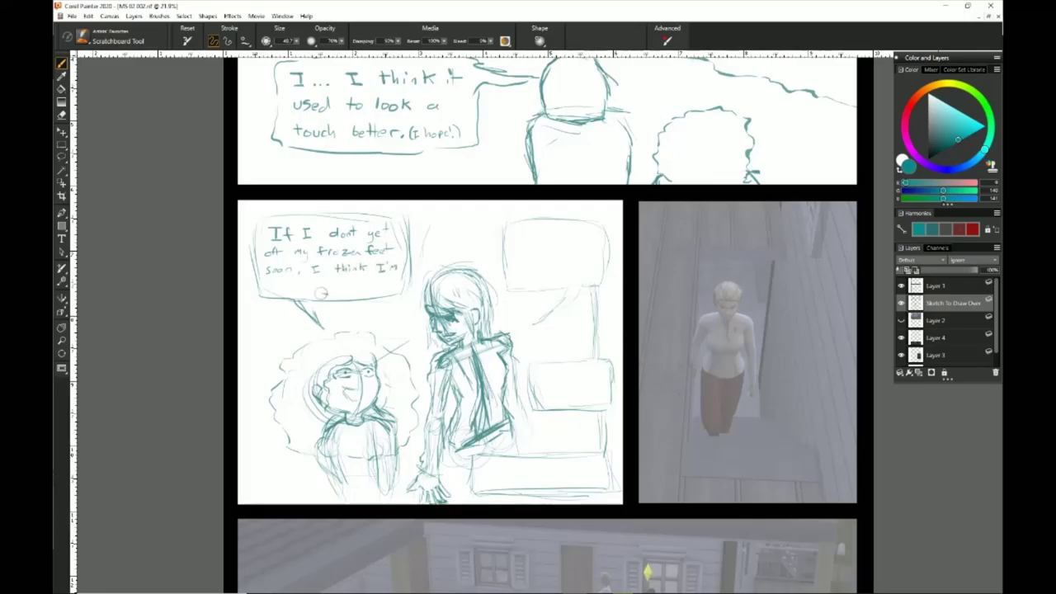
pyautogui.moveTo(279, 287); pyautogui.dragTo(310, 291)
pyautogui.moveTo(321, 282); pyautogui.dragTo(332, 287)
pyautogui.moveTo(344, 284); pyautogui.dragTo(386, 289)
# Step: Hand-letter "Don't worry! The room we were in was reinforced" in the balloon beside the taller figure
pyautogui.moveTo(516, 231); pyautogui.dragTo(516, 241)
pyautogui.moveTo(515, 232)
pyautogui.mouseDown()
pyautogui.moveTo(588, 254)
pyautogui.moveTo(541, 271)
pyautogui.moveTo(546, 282)
pyautogui.mouseUp()
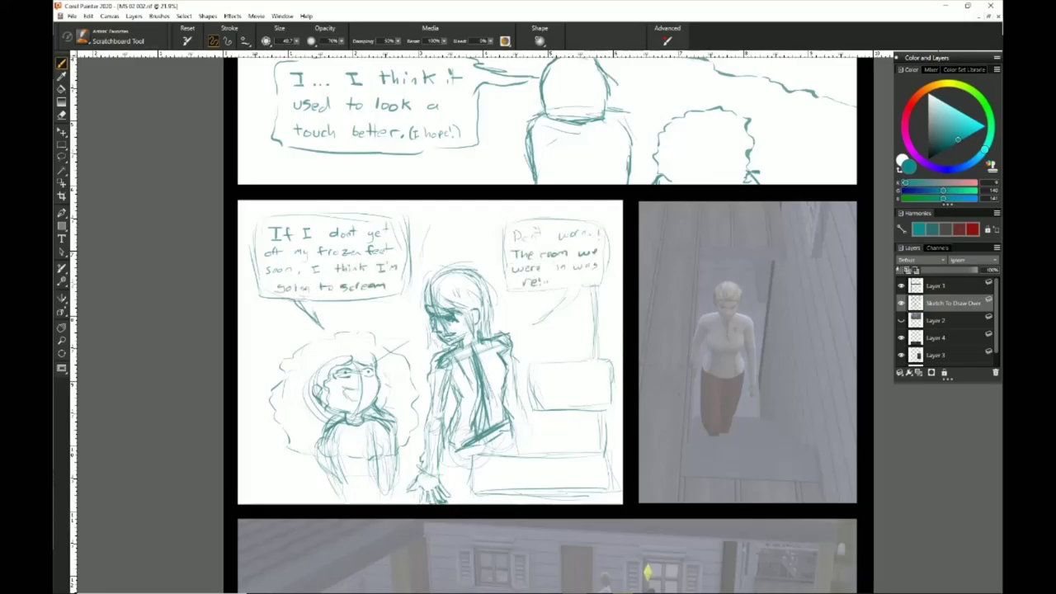
pyautogui.hotkey('ctrl', 'z')
# Step: Fill the two lower balloons beside the taller figure with wavy placeholder text lines
pyautogui.moveTo(543, 377); pyautogui.dragTo(592, 375)
pyautogui.moveTo(542, 387); pyautogui.dragTo(582, 387)
pyautogui.moveTo(545, 398); pyautogui.dragTo(580, 397)
pyautogui.moveTo(488, 461); pyautogui.dragTo(593, 464)
pyautogui.moveTo(496, 477); pyautogui.dragTo(550, 480)
# Step: Trace the balcony's thick floor edge, its railing lines and the corner post over the reference in the wide lowest panel
pyautogui.moveTo(155, 351); pyautogui.dragTo(89, 80)
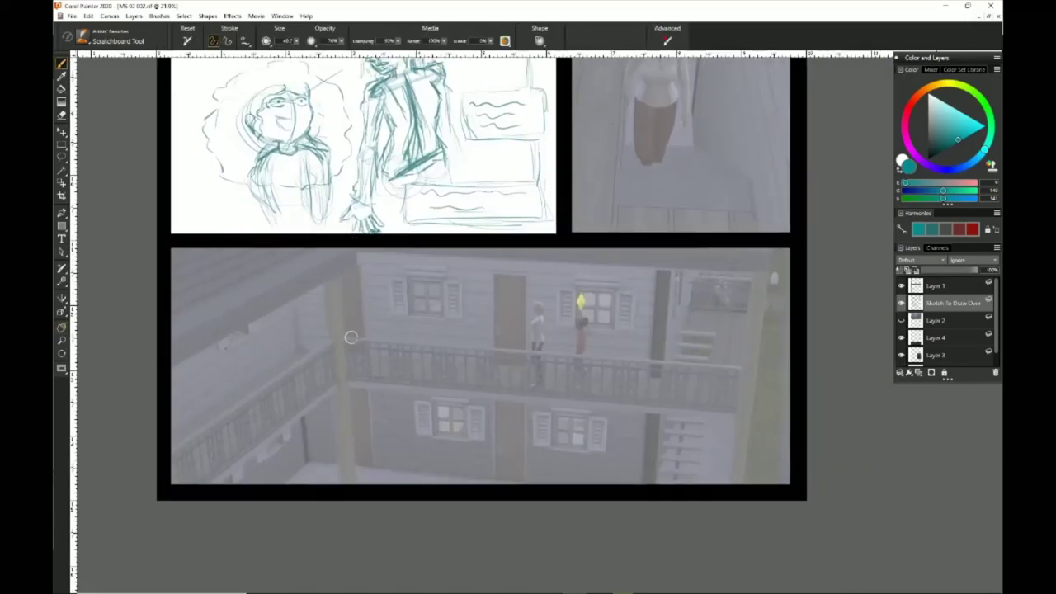
pyautogui.moveTo(351, 383); pyautogui.dragTo(732, 418)
pyautogui.moveTo(594, 358)
pyautogui.mouseDown()
pyautogui.moveTo(327, 333)
pyautogui.moveTo(344, 462)
pyautogui.mouseUp()
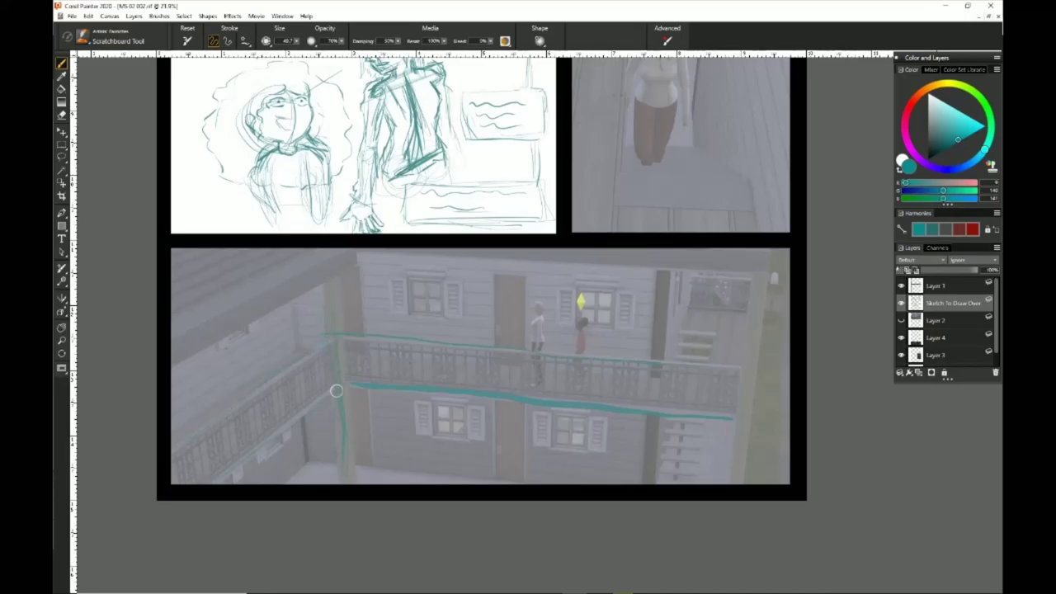
# Step: Handwrite the note "Stopping my drawing session as my hand is cramping" across the balcony panel
pyautogui.moveTo(391, 282); pyautogui.dragTo(364, 309)
pyautogui.moveTo(400, 279); pyautogui.dragTo(404, 311)
pyautogui.moveTo(413, 299); pyautogui.dragTo(424, 310)
pyautogui.moveTo(429, 289)
pyautogui.mouseDown()
pyautogui.moveTo(429, 313)
pyautogui.moveTo(454, 315)
pyautogui.mouseUp()
pyautogui.moveTo(490, 285); pyautogui.dragTo(515, 288)
pyautogui.moveTo(544, 287)
pyautogui.mouseDown()
pyautogui.moveTo(553, 296)
pyautogui.moveTo(540, 330)
pyautogui.moveTo(635, 330)
pyautogui.moveTo(660, 384)
pyautogui.moveTo(775, 376)
pyautogui.mouseUp()
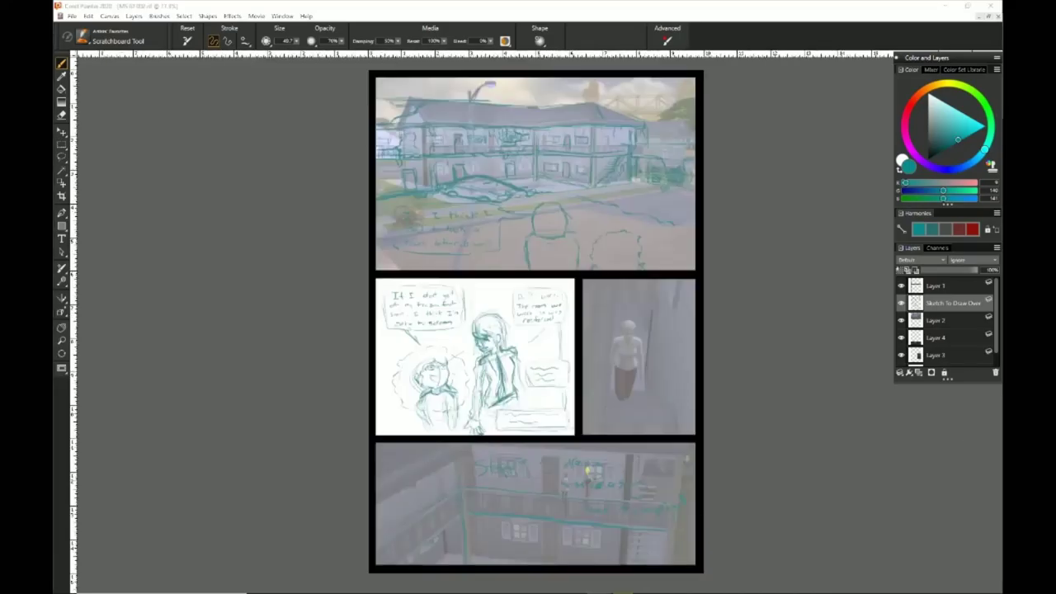
# Step: Lasso the handwritten note over the balcony panel, delete it and drop the selection
pyautogui.scroll(5, 593, 495)
pyautogui.click(61, 157)
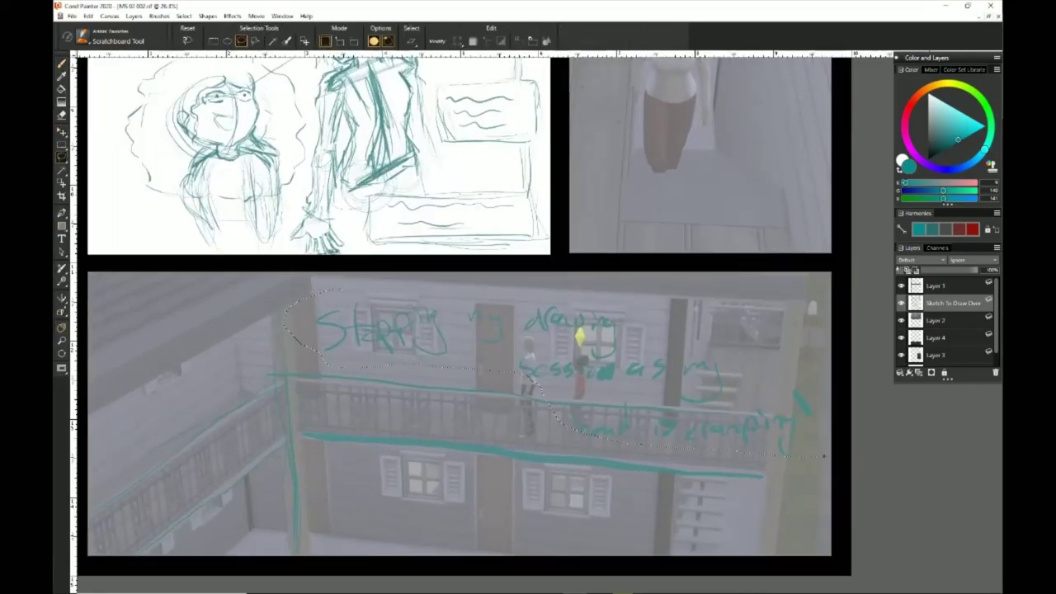
pyautogui.moveTo(823, 456); pyautogui.dragTo(340, 288)
pyautogui.press('Delete')
pyautogui.hotkey('ctrl', 'd')
# Step: Outline the upper-floor windows and door behind the balcony and begin the opening in the left wing's wall
pyautogui.press('b')
pyautogui.scroll(-1, 388, 338)
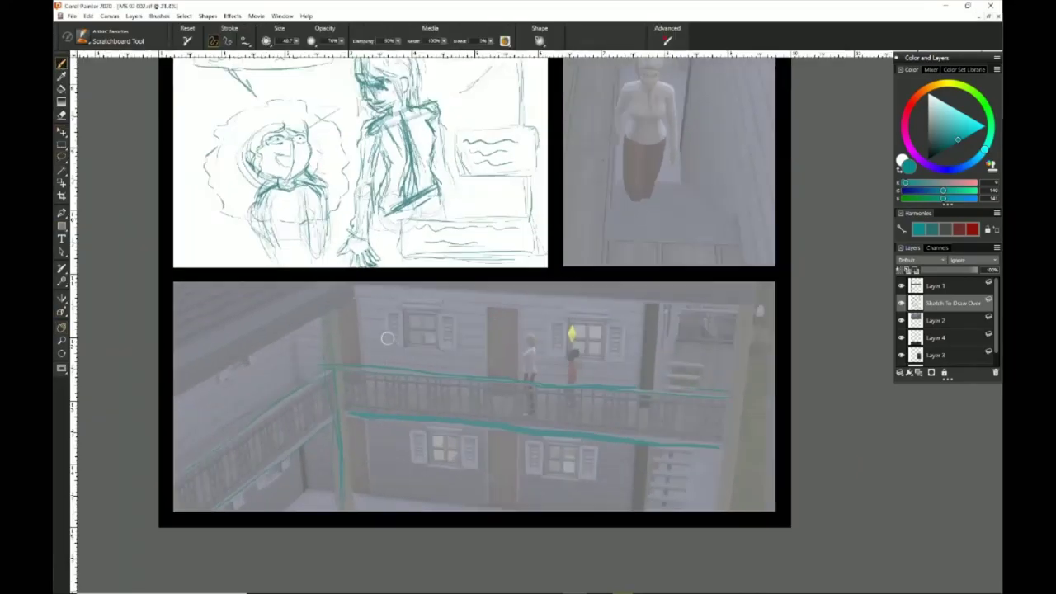
pyautogui.scroll(-1, 388, 338)
pyautogui.press('space')
pyautogui.moveTo(687, 240); pyautogui.dragTo(727, 543)
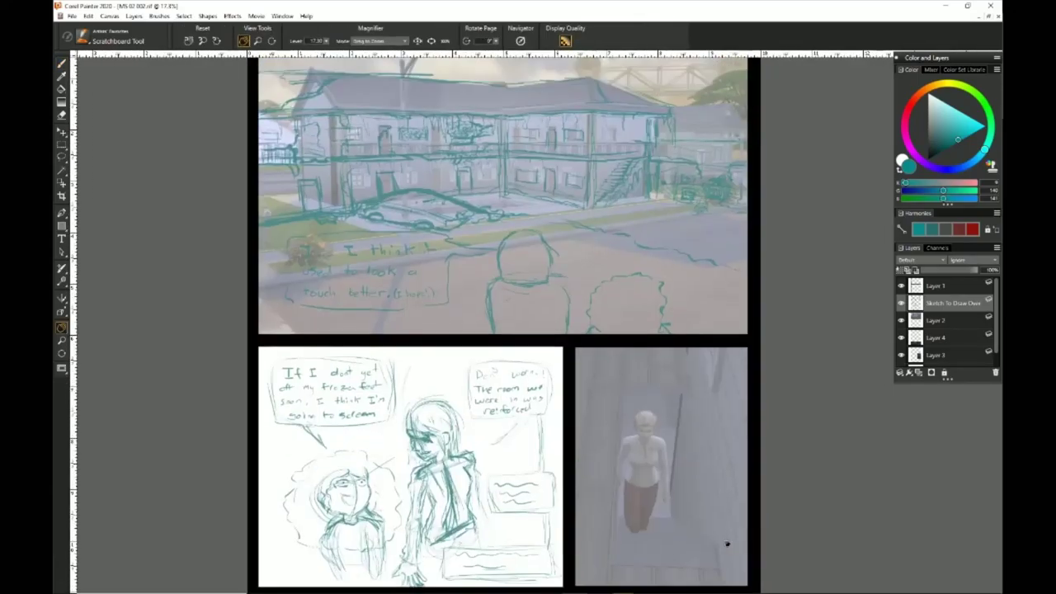
pyautogui.scroll(-5, 727, 543)
pyautogui.press('b')
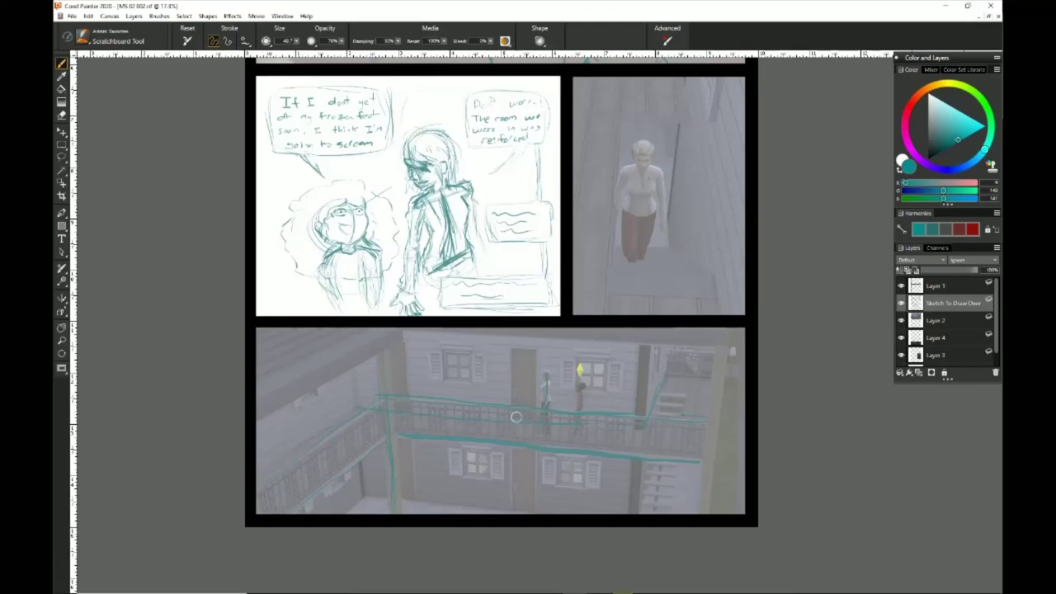
pyautogui.moveTo(542, 386)
pyautogui.mouseDown()
pyautogui.moveTo(544, 360)
pyautogui.moveTo(604, 359)
pyautogui.mouseUp()
pyautogui.press('space')
pyautogui.moveTo(181, 252)
pyautogui.mouseDown()
pyautogui.moveTo(179, 530)
pyautogui.moveTo(170, 259)
pyautogui.mouseUp()
pyautogui.moveTo(324, 386); pyautogui.dragTo(258, 430)
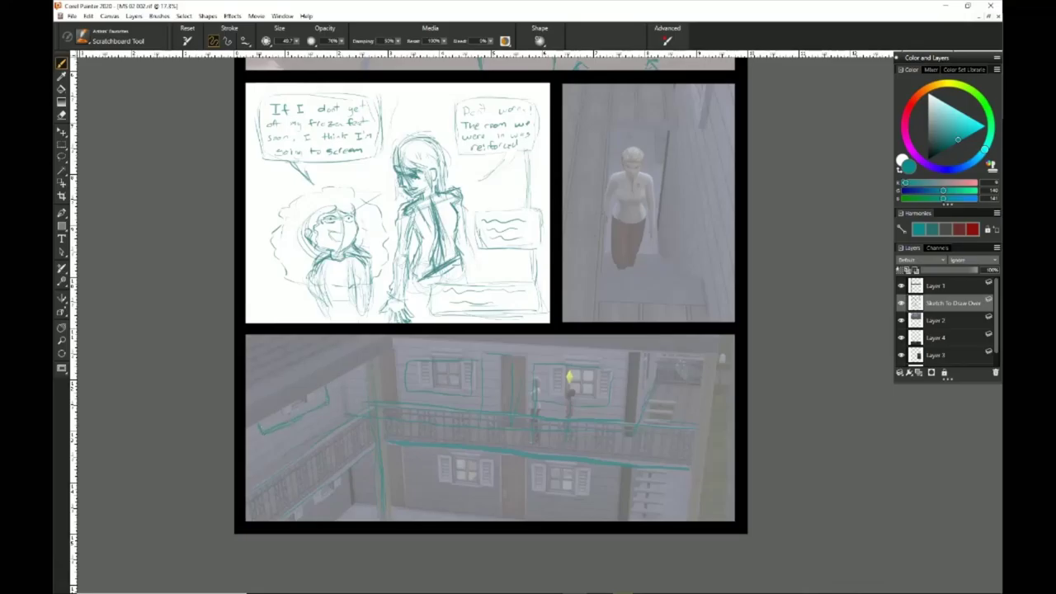
# Step: Undo the last stroke and draw a jagged broken edge around the left wing's wall opening
pyautogui.press('space')
pyautogui.moveTo(418, 75); pyautogui.dragTo(417, 384)
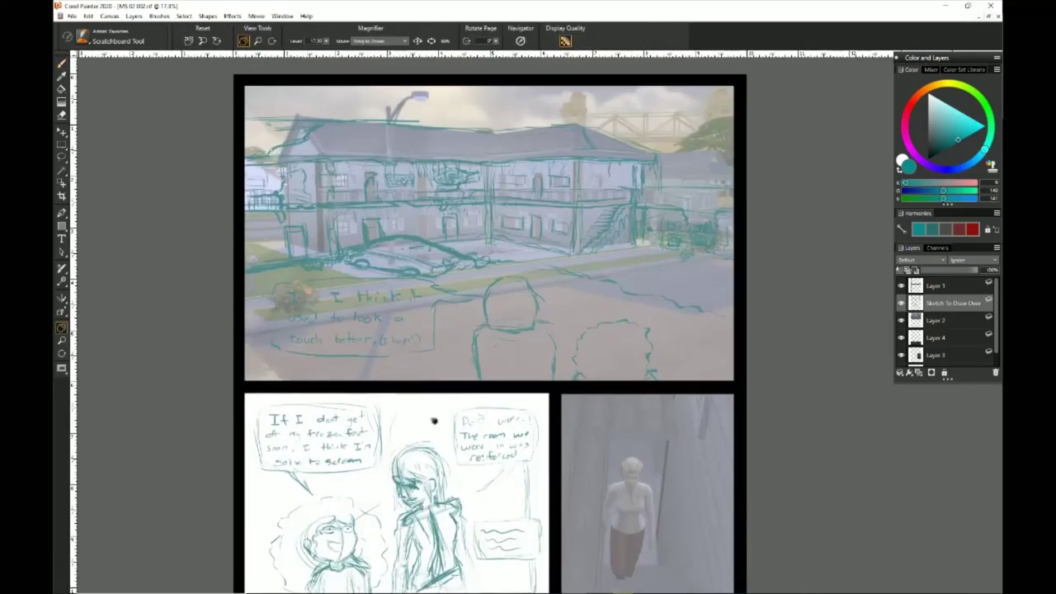
pyautogui.moveTo(434, 421); pyautogui.dragTo(459, 104)
pyautogui.hotkey('ctrl', 'z')
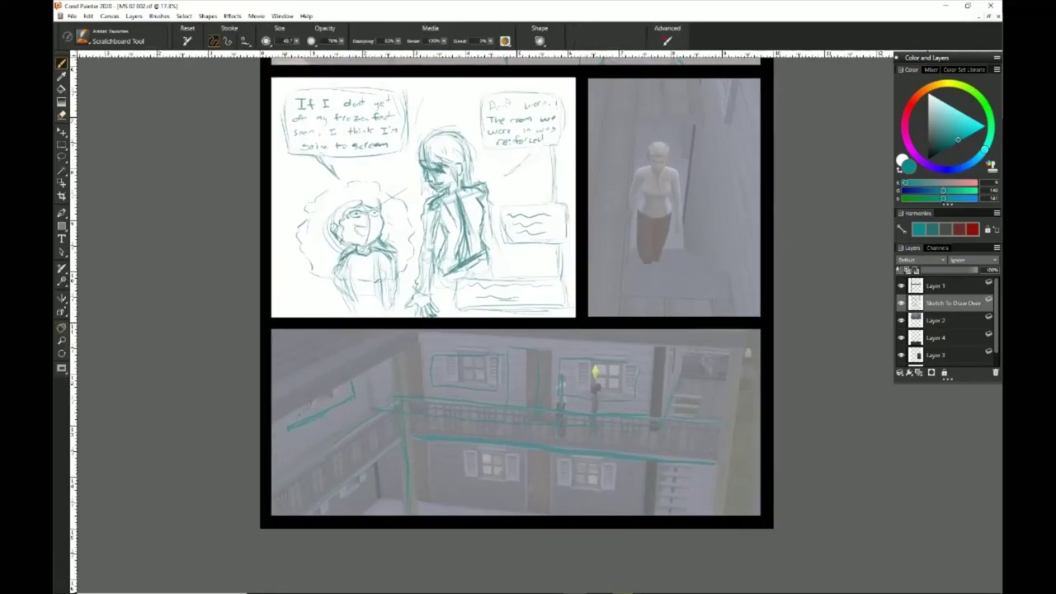
pyautogui.moveTo(314, 407); pyautogui.dragTo(292, 458)
pyautogui.click(61, 327)
pyautogui.moveTo(442, 76)
pyautogui.mouseDown()
pyautogui.moveTo(446, 419)
pyautogui.moveTo(373, 270)
pyautogui.moveTo(455, 28)
pyautogui.mouseUp()
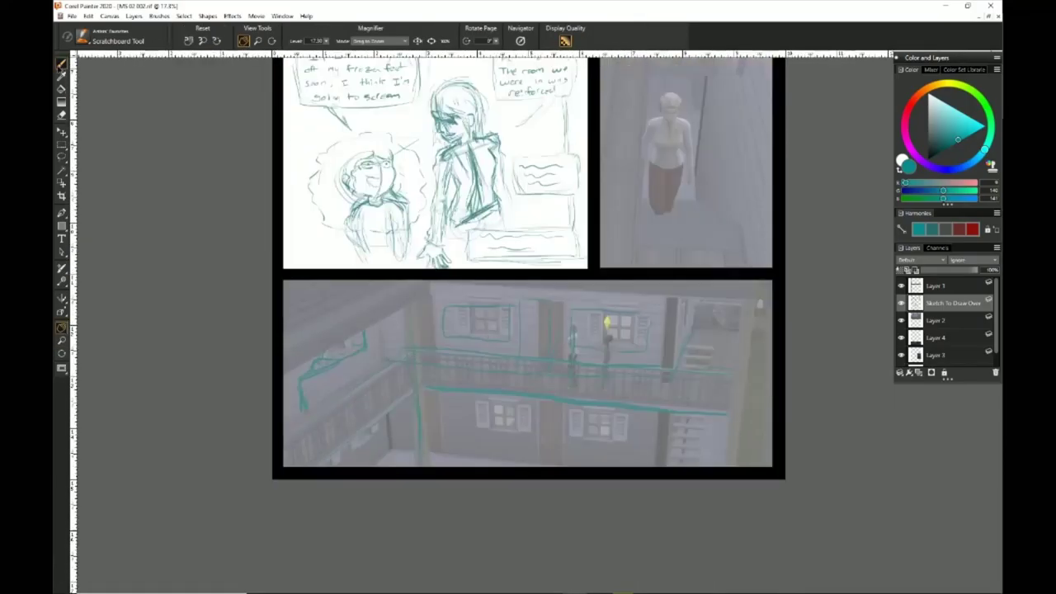
# Step: Hide the Layer 4 reference image, keeping the Sketch To Draw Over layer active
pyautogui.click(61, 63)
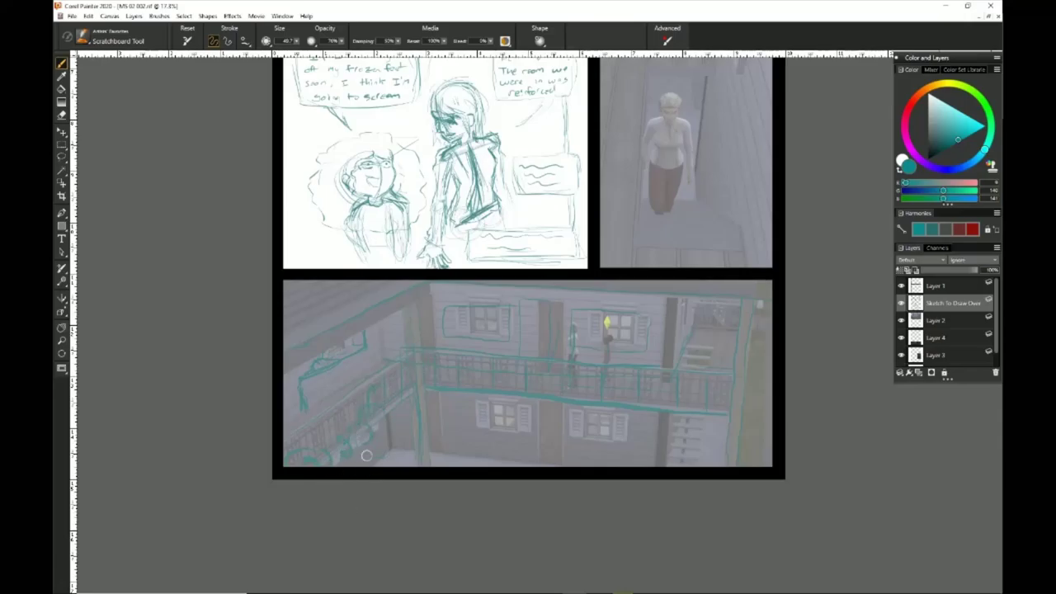
pyautogui.rightClick(731, 333)
pyautogui.click(938, 343)
pyautogui.click(939, 304)
pyautogui.click(900, 338)
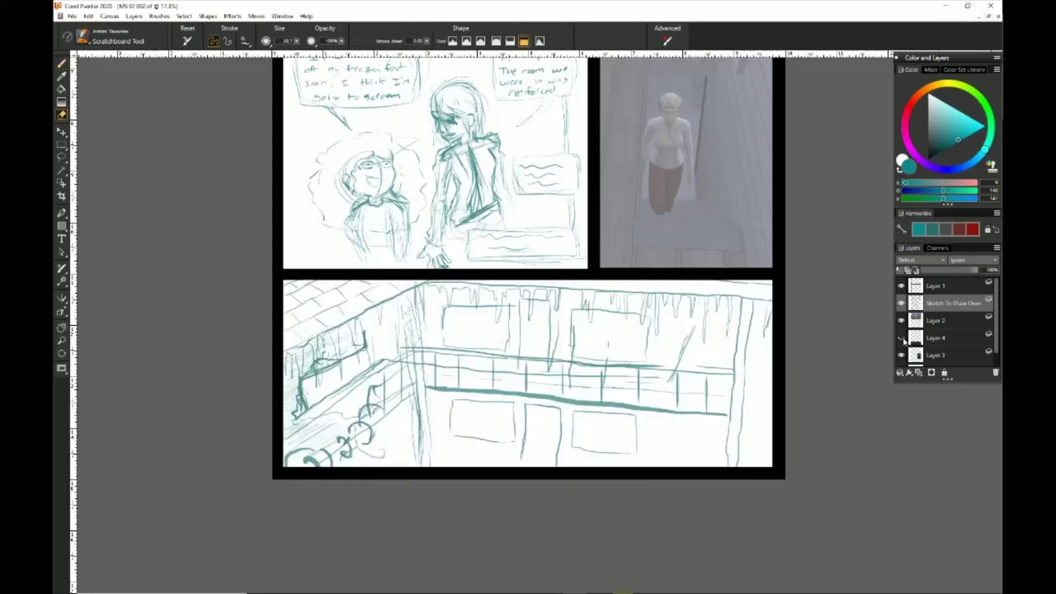
# Step: Rough in two figures standing on the balcony as simple head and body ovals
pyautogui.moveTo(573, 328); pyautogui.dragTo(571, 332)
pyautogui.moveTo(608, 344)
pyautogui.mouseDown()
pyautogui.moveTo(600, 349)
pyautogui.moveTo(612, 352)
pyautogui.moveTo(613, 377)
pyautogui.mouseUp()
pyautogui.moveTo(578, 336)
pyautogui.mouseDown()
pyautogui.moveTo(584, 358)
pyautogui.moveTo(579, 336)
pyautogui.mouseUp()
# Step: Strengthen the sides of the ground-floor door and hatch the ground along the building's base
pyautogui.moveTo(560, 410); pyautogui.dragTo(559, 463)
pyautogui.moveTo(525, 406); pyautogui.dragTo(522, 463)
pyautogui.moveTo(386, 461); pyautogui.dragTo(460, 450)
pyautogui.moveTo(419, 465); pyautogui.dragTo(498, 452)
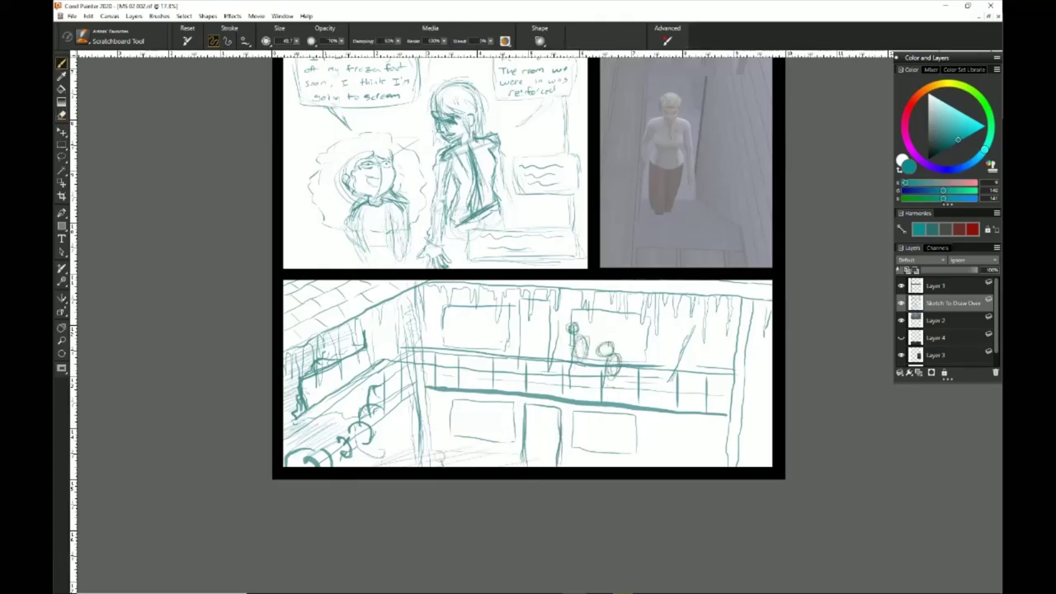
pyautogui.moveTo(564, 455); pyautogui.dragTo(581, 456)
pyautogui.moveTo(531, 462)
pyautogui.mouseDown()
pyautogui.moveTo(554, 463)
pyautogui.moveTo(433, 463)
pyautogui.mouseUp()
# Step: Hang a row of icicles from the underside of the main balcony, over the ground-floor windows and door
pyautogui.moveTo(459, 397); pyautogui.dragTo(461, 423)
pyautogui.moveTo(483, 395); pyautogui.dragTo(484, 419)
pyautogui.moveTo(497, 397); pyautogui.dragTo(497, 420)
pyautogui.moveTo(516, 395); pyautogui.dragTo(524, 432)
pyautogui.moveTo(558, 402); pyautogui.dragTo(560, 421)
pyautogui.moveTo(575, 406); pyautogui.dragTo(586, 427)
pyautogui.moveTo(602, 407)
pyautogui.mouseDown()
pyautogui.moveTo(611, 424)
pyautogui.moveTo(635, 429)
pyautogui.mouseUp()
pyautogui.moveTo(638, 412)
pyautogui.mouseDown()
pyautogui.moveTo(673, 423)
pyautogui.moveTo(691, 416)
pyautogui.mouseUp()
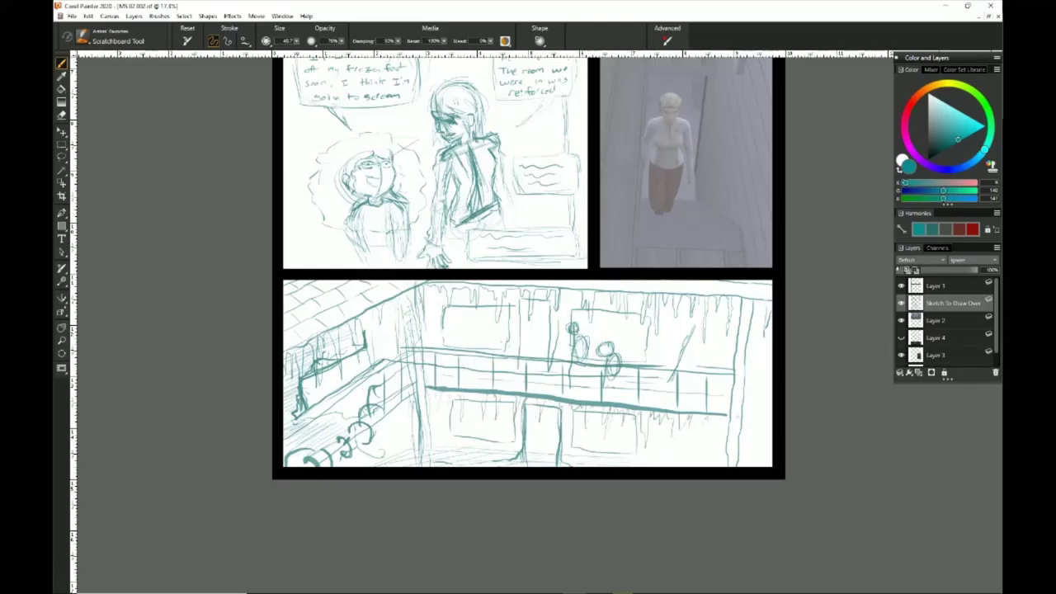
# Step: Add icicles below the left wing's balcony and shade inside its broken wall opening
pyautogui.moveTo(412, 399)
pyautogui.mouseDown()
pyautogui.moveTo(412, 432)
pyautogui.moveTo(402, 431)
pyautogui.mouseUp()
pyautogui.moveTo(387, 418); pyautogui.dragTo(366, 464)
pyautogui.moveTo(338, 450); pyautogui.dragTo(334, 467)
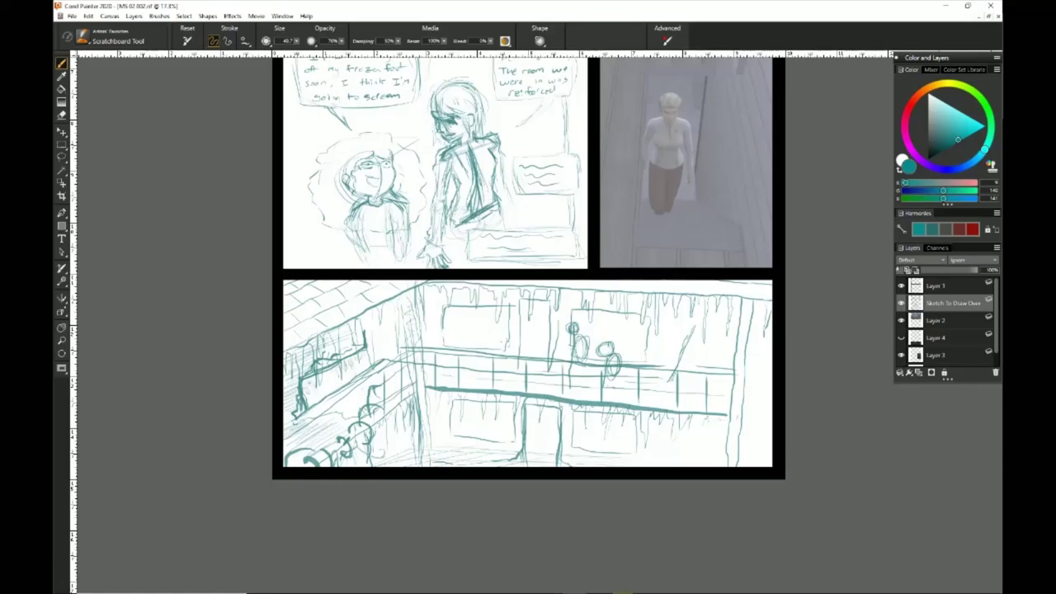
pyautogui.moveTo(311, 378)
pyautogui.mouseDown()
pyautogui.moveTo(319, 404)
pyautogui.moveTo(320, 377)
pyautogui.moveTo(309, 402)
pyautogui.moveTo(369, 364)
pyautogui.mouseUp()
pyautogui.moveTo(320, 381); pyautogui.dragTo(332, 371)
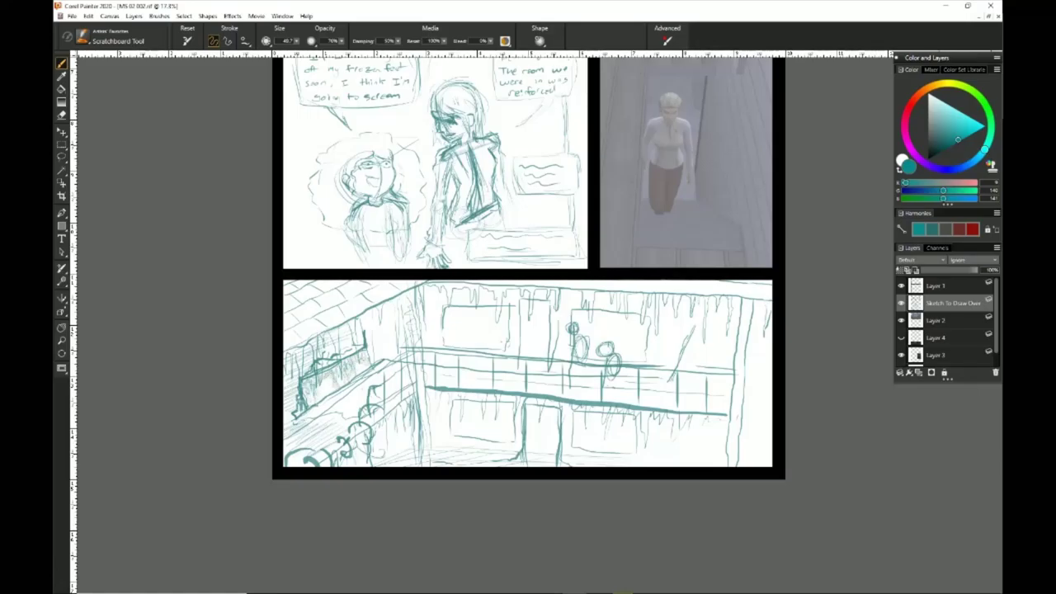
# Step: Darken the frame of the upper-floor window left of the door and hatch shading inside it
pyautogui.moveTo(444, 309); pyautogui.dragTo(442, 343)
pyautogui.moveTo(446, 307); pyautogui.dragTo(514, 309)
pyautogui.moveTo(505, 347); pyautogui.dragTo(437, 345)
pyautogui.moveTo(493, 315); pyautogui.dragTo(467, 327)
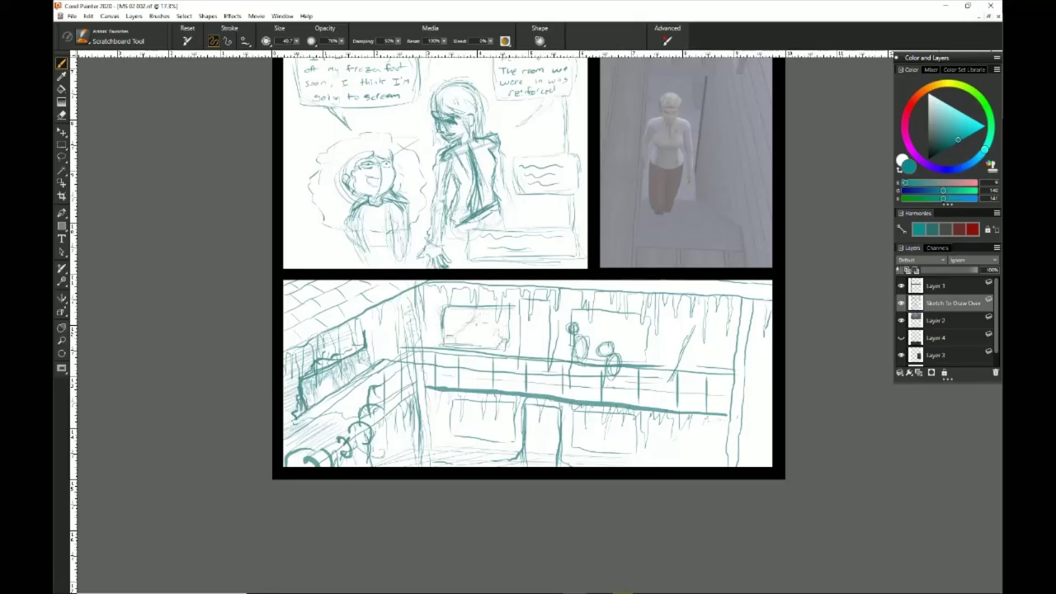
# Step: Sketch a shattered burst in the window behind the two balcony figures and add handles to both doors
pyautogui.moveTo(611, 334)
pyautogui.mouseDown()
pyautogui.moveTo(633, 341)
pyautogui.moveTo(616, 340)
pyautogui.moveTo(632, 318)
pyautogui.mouseUp()
pyautogui.moveTo(628, 328); pyautogui.dragTo(633, 343)
pyautogui.moveTo(543, 333); pyautogui.dragTo(545, 344)
pyautogui.moveTo(548, 434); pyautogui.dragTo(551, 437)
pyautogui.moveTo(549, 441); pyautogui.dragTo(550, 448)
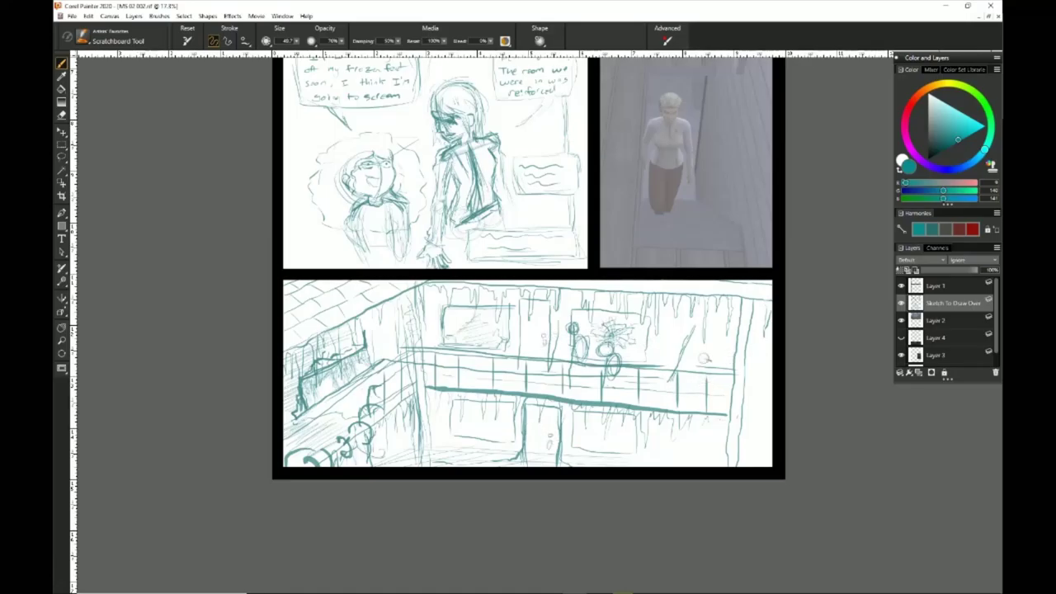
# Step: Show the Layer 4 reference to trace the upper and lower staircases, and hide it again
pyautogui.click(901, 337)
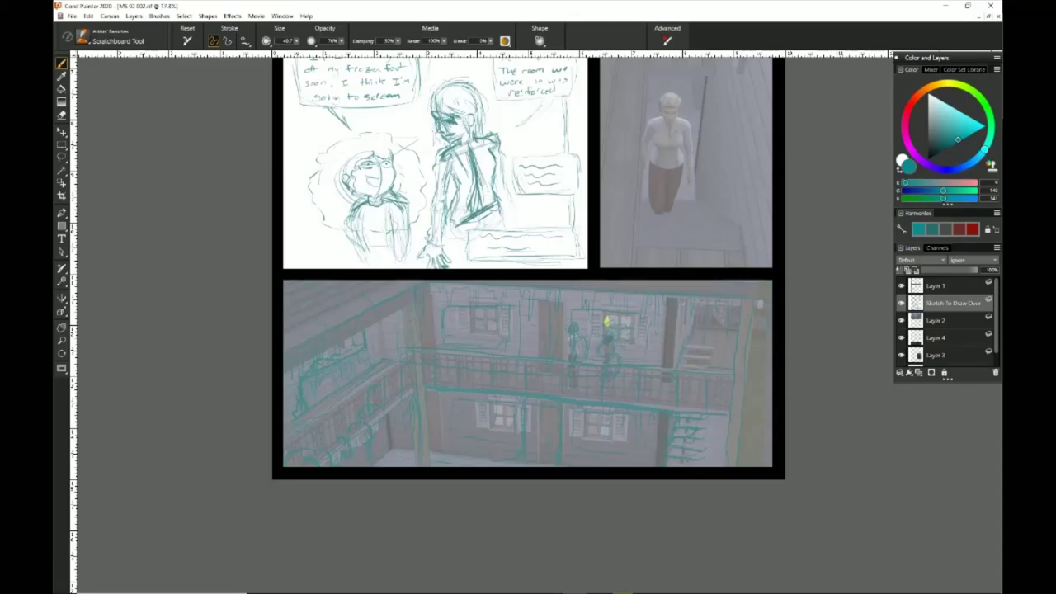
pyautogui.click(900, 337)
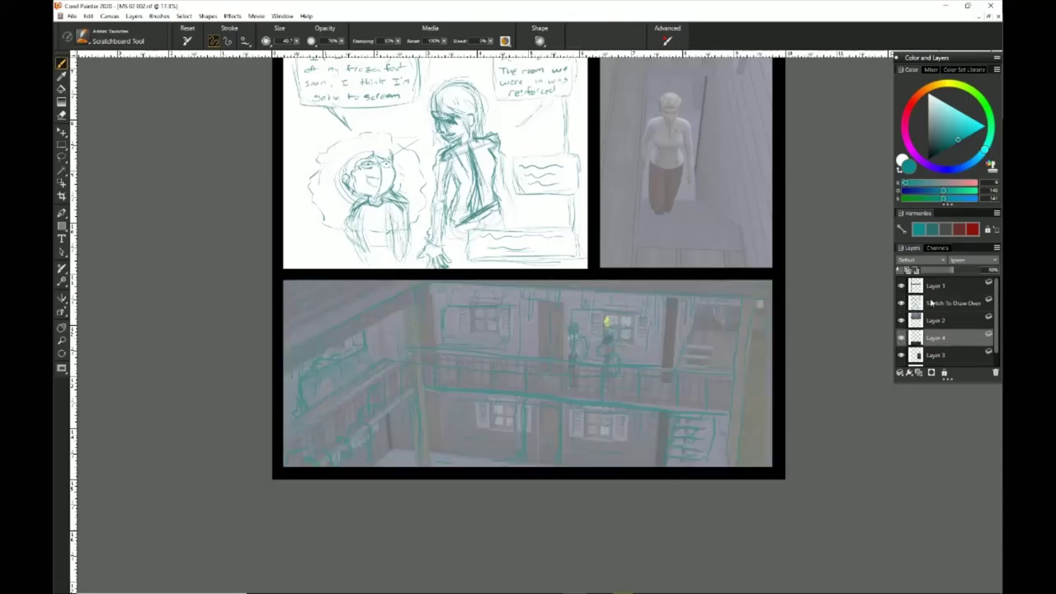
pyautogui.click(901, 338)
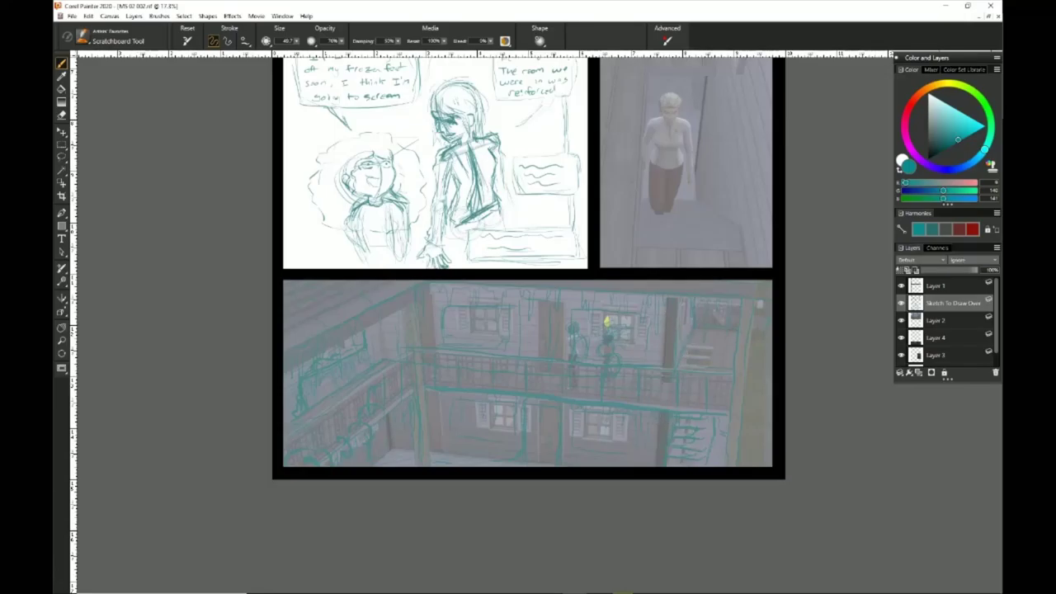
pyautogui.click(900, 338)
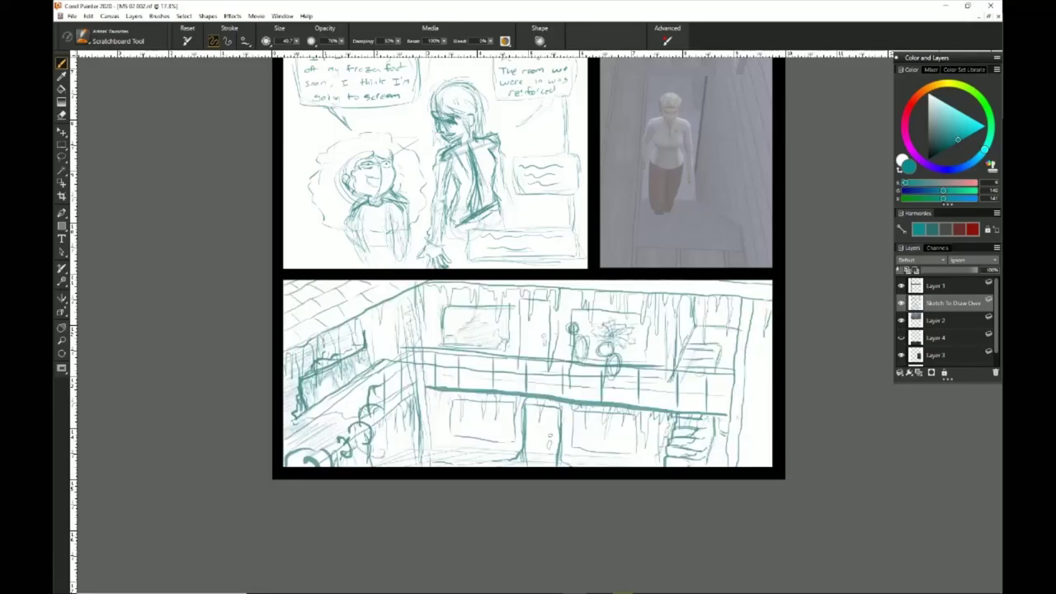
# Step: Darken the rails and supports of the upper and lower staircases in the balcony panel
pyautogui.moveTo(698, 317)
pyautogui.mouseDown()
pyautogui.moveTo(736, 320)
pyautogui.moveTo(710, 326)
pyautogui.mouseUp()
pyautogui.moveTo(720, 309); pyautogui.dragTo(726, 329)
pyautogui.moveTo(716, 373)
pyautogui.mouseDown()
pyautogui.moveTo(721, 324)
pyautogui.moveTo(715, 373)
pyautogui.mouseUp()
pyautogui.moveTo(690, 322); pyautogui.dragTo(677, 369)
pyautogui.moveTo(673, 418)
pyautogui.mouseDown()
pyautogui.moveTo(659, 451)
pyautogui.moveTo(675, 417)
pyautogui.mouseUp()
pyautogui.moveTo(678, 365); pyautogui.dragTo(686, 345)
pyautogui.moveTo(713, 417)
pyautogui.mouseDown()
pyautogui.moveTo(699, 462)
pyautogui.moveTo(686, 467)
pyautogui.mouseUp()
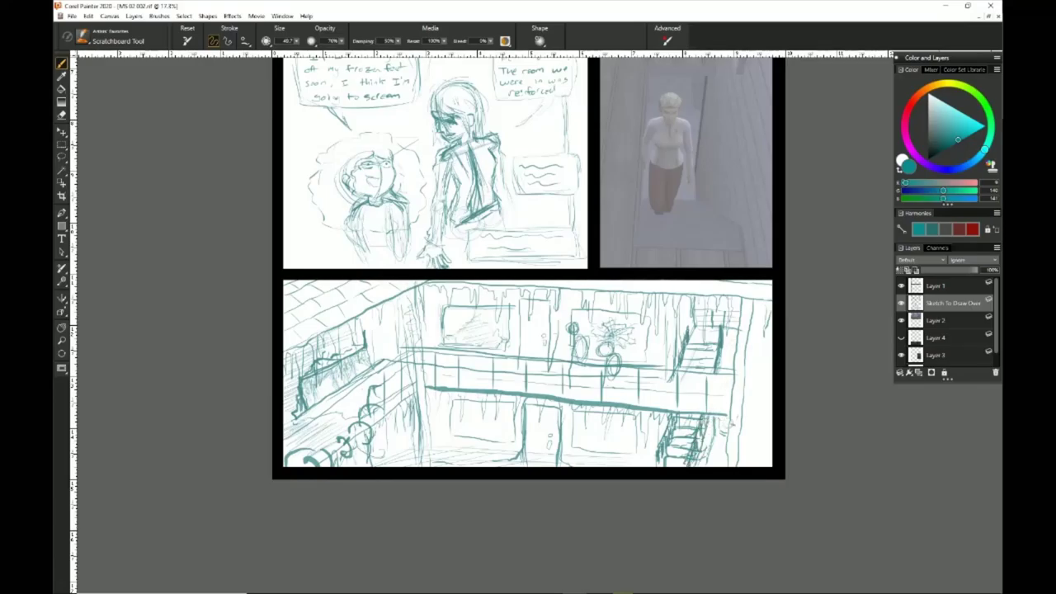
# Step: Hide Layer 2 and trace the standing figure's body, jacket and legs over the reference in the narrow middle-row panel
pyautogui.click(61, 328)
pyautogui.moveTo(548, 198); pyautogui.dragTo(422, 370)
pyautogui.click(900, 320)
pyautogui.moveTo(561, 293)
pyautogui.mouseDown()
pyautogui.moveTo(625, 369)
pyautogui.moveTo(625, 345)
pyautogui.mouseUp()
pyautogui.moveTo(628, 363); pyautogui.dragTo(631, 369)
pyautogui.moveTo(590, 340); pyautogui.dragTo(595, 344)
pyautogui.moveTo(585, 360); pyautogui.dragTo(615, 382)
pyautogui.moveTo(592, 346); pyautogui.dragTo(618, 380)
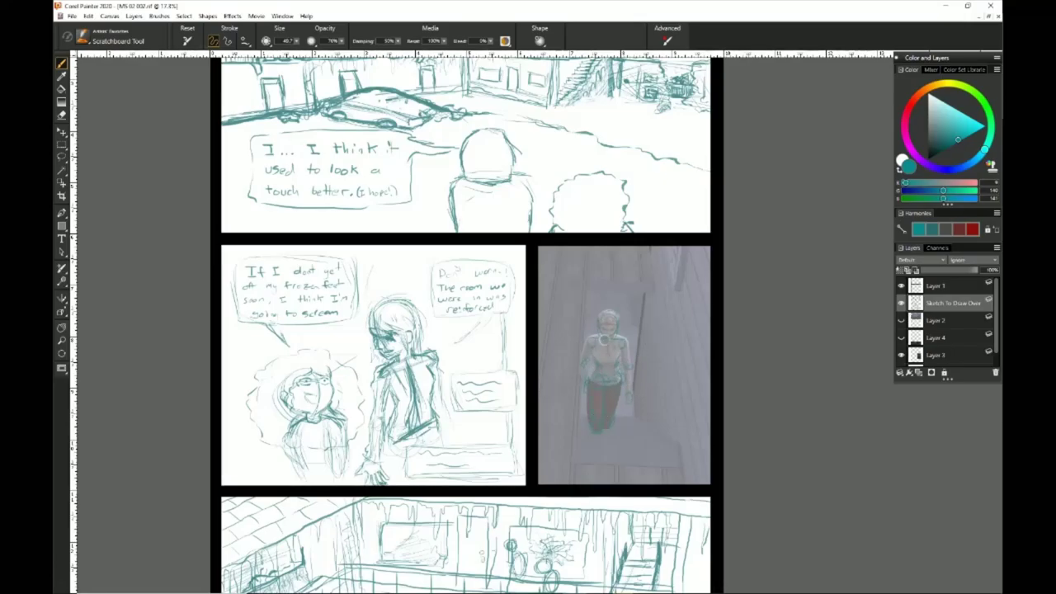
pyautogui.moveTo(616, 333)
pyautogui.mouseDown()
pyautogui.moveTo(624, 341)
pyautogui.moveTo(594, 374)
pyautogui.moveTo(600, 360)
pyautogui.mouseUp()
pyautogui.moveTo(616, 338); pyautogui.dragTo(618, 357)
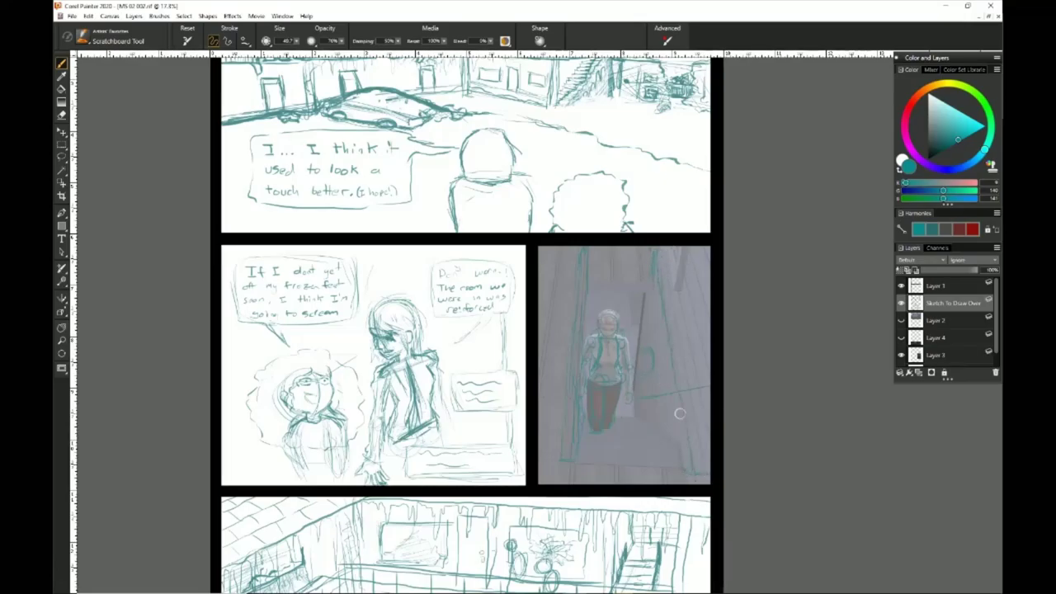
# Step: Toggle the Layer 3 reference off and on to check the narrow panel's sketch
pyautogui.click(912, 342)
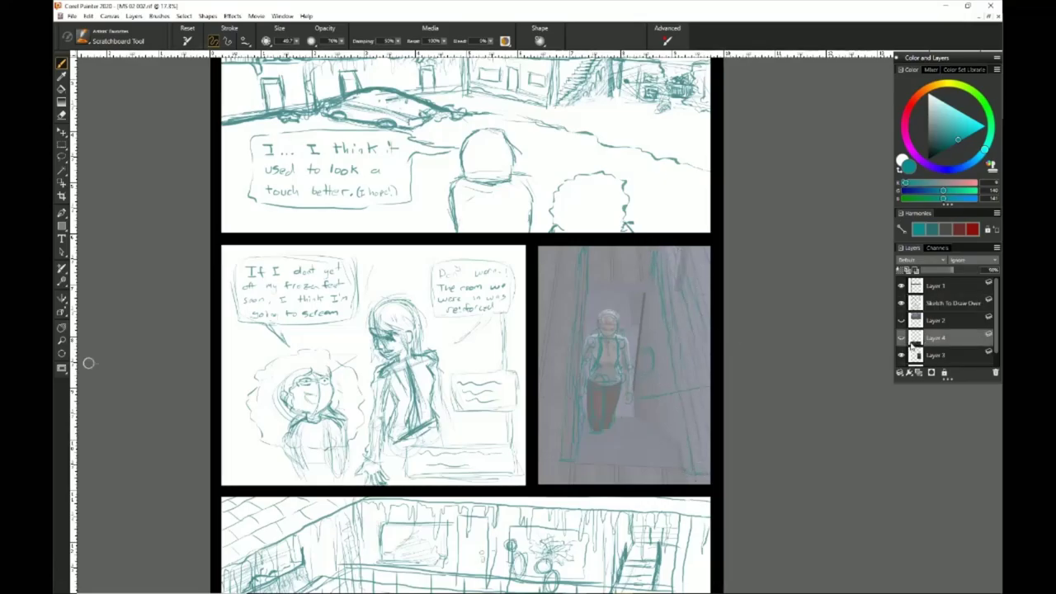
pyautogui.click(901, 355)
pyautogui.click(964, 300)
pyautogui.click(901, 355)
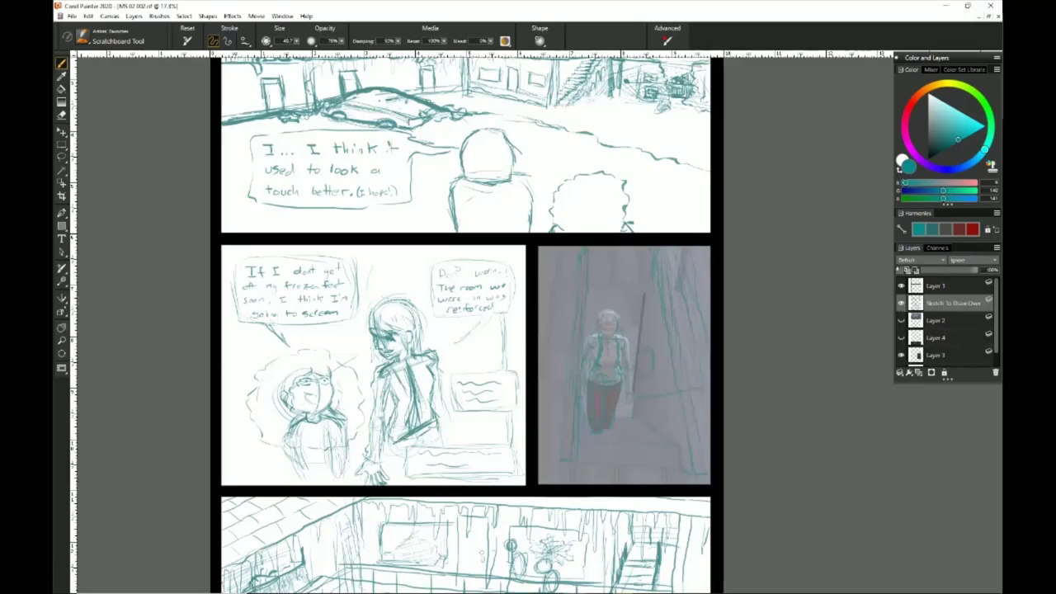
# Step: Draw step lines and a smaller second figure beside the standing one, and hide the Layer 3 reference
pyautogui.moveTo(609, 430)
pyautogui.mouseDown()
pyautogui.moveTo(659, 429)
pyautogui.moveTo(651, 423)
pyautogui.mouseUp()
pyautogui.moveTo(616, 418); pyautogui.dragTo(640, 418)
pyautogui.moveTo(644, 347); pyautogui.dragTo(643, 373)
pyautogui.click(900, 357)
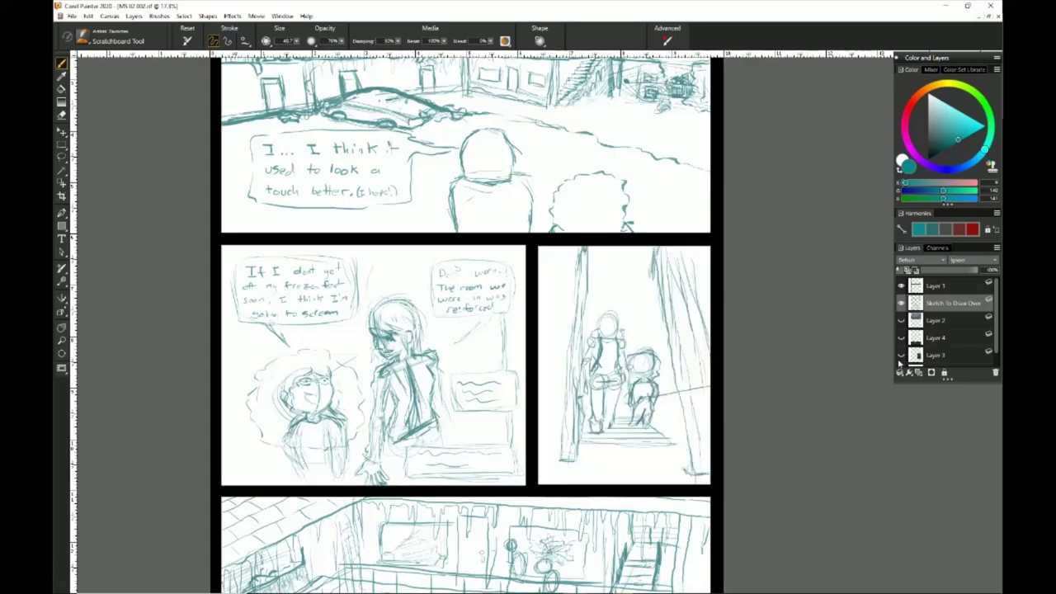
# Step: Refine the smaller figure's hair, torso and feet in the narrow panel
pyautogui.moveTo(646, 423); pyautogui.dragTo(650, 431)
pyautogui.moveTo(635, 396); pyautogui.dragTo(651, 393)
pyautogui.moveTo(634, 368)
pyautogui.mouseDown()
pyautogui.moveTo(652, 360)
pyautogui.moveTo(635, 378)
pyautogui.mouseUp()
pyautogui.moveTo(643, 360); pyautogui.dragTo(651, 376)
# Step: Draw three empty speech balloons in the narrow panel: two beside the figures' heads and a wide one beneath them
pyautogui.moveTo(552, 261)
pyautogui.mouseDown()
pyautogui.moveTo(606, 266)
pyautogui.moveTo(607, 276)
pyautogui.mouseUp()
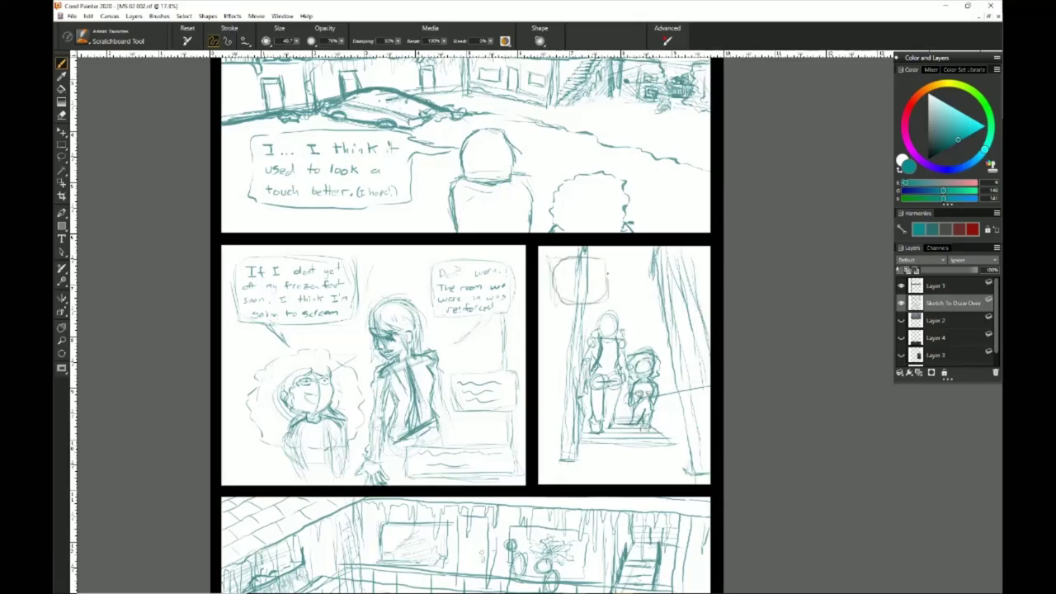
pyautogui.click(900, 355)
pyautogui.hotkey('ctrl', 't')
pyautogui.moveTo(652, 307)
pyautogui.mouseDown()
pyautogui.moveTo(704, 331)
pyautogui.moveTo(644, 334)
pyautogui.mouseUp()
pyautogui.moveTo(675, 341); pyautogui.dragTo(664, 356)
pyautogui.moveTo(560, 302); pyautogui.dragTo(579, 329)
pyautogui.moveTo(613, 444)
pyautogui.mouseDown()
pyautogui.moveTo(649, 450)
pyautogui.moveTo(580, 446)
pyautogui.moveTo(592, 480)
pyautogui.moveTo(582, 447)
pyautogui.mouseUp()
pyautogui.hotkey('ctrl', 'z')
pyautogui.hotkey('ctrl', 'z')
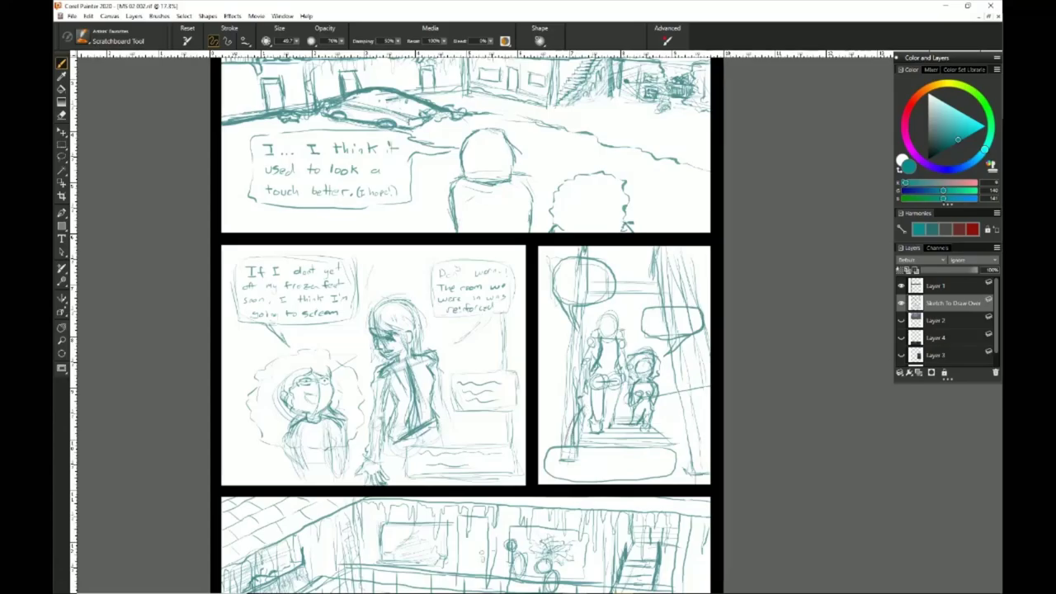
pyautogui.press('m')
pyautogui.scroll(3, 311, 391)
pyautogui.moveTo(311, 391); pyautogui.dragTo(244, 102)
pyautogui.click(61, 63)
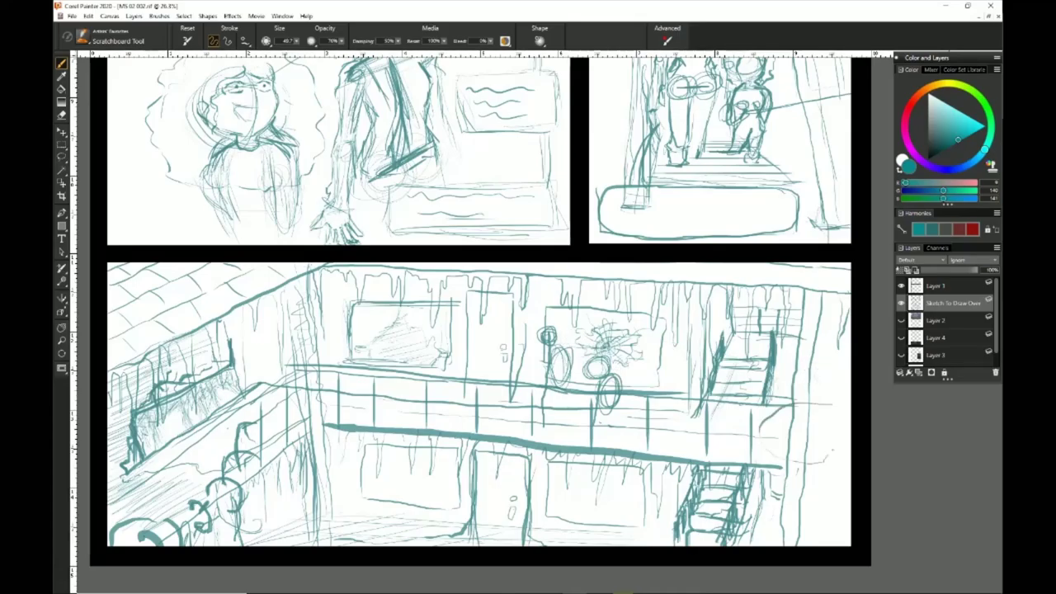
pyautogui.scroll(-3, 480, 378)
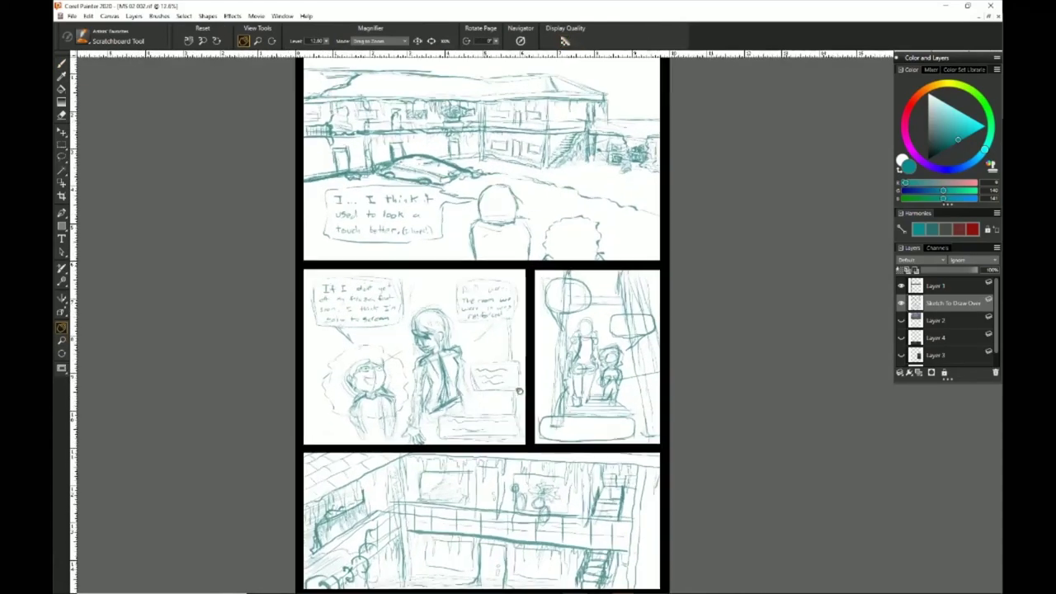
# Step: Handwrite the note "Old pool where a monster is hiding" with an arrow above the motel's far end in the first panel
pyautogui.scroll(6, 517, 391)
pyautogui.moveTo(516, 393); pyautogui.dragTo(530, 404)
pyautogui.click(61, 65)
pyautogui.moveTo(615, 129); pyautogui.dragTo(617, 129)
pyautogui.moveTo(632, 126); pyautogui.dragTo(632, 149)
pyautogui.moveTo(648, 137); pyautogui.dragTo(655, 148)
pyautogui.moveTo(682, 134); pyautogui.dragTo(681, 157)
pyautogui.moveTo(674, 137); pyautogui.dragTo(677, 147)
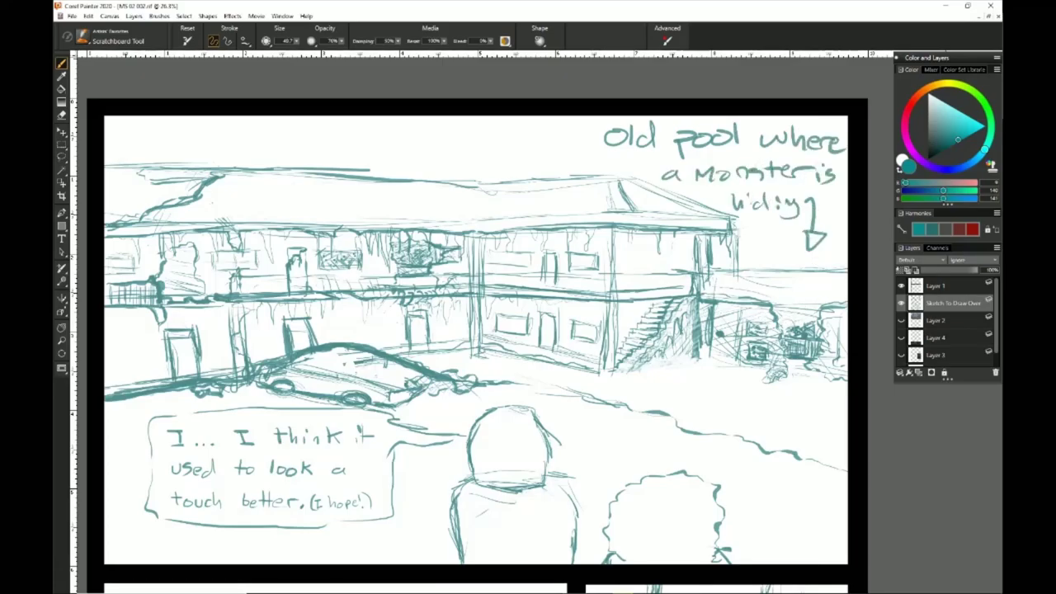
# Step: Undo all strokes of the old pool note and its arrow
pyautogui.hotkey('ctrl', 'z')
pyautogui.hotkey('ctrl', 'z')
pyautogui.hotkey('ctrl', 'z')
pyautogui.hotkey('ctrl', 'z')
pyautogui.hotkey('ctrl', 'z')
pyautogui.hotkey('ctrl', 'z')
pyautogui.hotkey('ctrl', 'z')
pyautogui.hotkey('ctrl', 'z')
pyautogui.hotkey('ctrl', 'z')
pyautogui.hotkey('ctrl', 'z')
pyautogui.hotkey('ctrl', 'z')
pyautogui.hotkey('ctrl', 'z')
pyautogui.hotkey('ctrl', 'z')
pyautogui.hotkey('ctrl', 'z')
pyautogui.hotkey('ctrl', 'z')
pyautogui.hotkey('ctrl', 'z')
pyautogui.hotkey('ctrl', 'z')
pyautogui.hotkey('ctrl', 'z')
pyautogui.hotkey('ctrl', 'z')
pyautogui.hotkey('ctrl', 'z')
# Step: Draw a thick curved arrow to the motel's upper-floor doorway in the first panel and handwrite a note beginning "Where" beside its tail
pyautogui.moveTo(312, 246); pyautogui.dragTo(440, 143)
pyautogui.moveTo(300, 235); pyautogui.dragTo(314, 250)
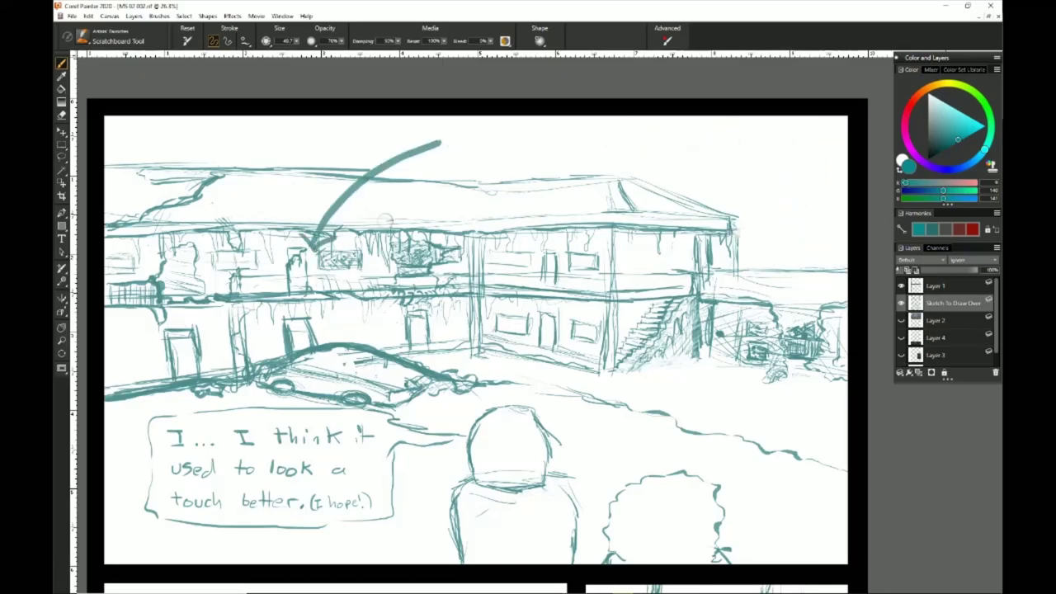
pyautogui.moveTo(458, 139); pyautogui.dragTo(483, 140)
pyautogui.moveTo(489, 131); pyautogui.dragTo(504, 153)
pyautogui.moveTo(509, 148); pyautogui.dragTo(569, 155)
pyautogui.moveTo(646, 141); pyautogui.dragTo(670, 141)
pyautogui.moveTo(698, 130); pyautogui.dragTo(698, 153)
# Step: Undo all strokes of the doorway note and its curved arrow
pyautogui.hotkey('ctrl', 'z')
pyautogui.hotkey('ctrl', 'z')
pyautogui.hotkey('ctrl', 'z')
pyautogui.hotkey('ctrl', 'z')
pyautogui.hotkey('ctrl', 'z')
pyautogui.hotkey('ctrl', 'z')
pyautogui.hotkey('ctrl', 'z')
pyautogui.hotkey('ctrl', 'z')
pyautogui.hotkey('ctrl', 'z')
pyautogui.hotkey('ctrl', 'z')
pyautogui.hotkey('ctrl', 'z')
pyautogui.hotkey('ctrl', 'z')
pyautogui.hotkey('ctrl', 'z')
pyautogui.hotkey('ctrl', 'z')
pyautogui.hotkey('ctrl', 'z')
pyautogui.hotkey('ctrl', 'z')
pyautogui.hotkey('ctrl', 'z')
pyautogui.hotkey('ctrl', 'z')
pyautogui.hotkey('ctrl', 'z')
pyautogui.hotkey('ctrl', 'z')
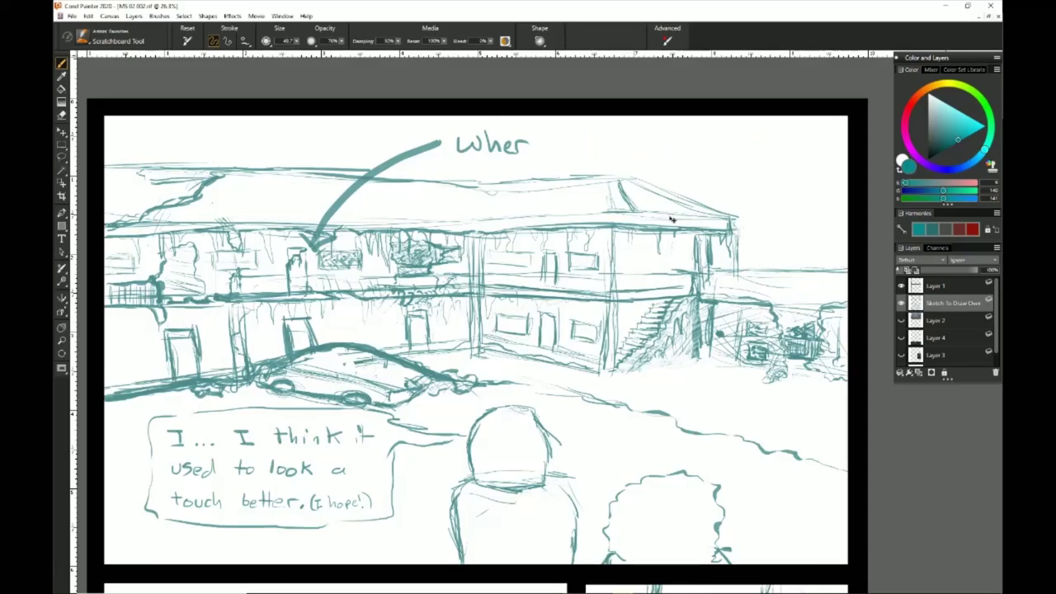
# Step: Handwrite the underlined note "Internally screaming" across the top of the second panel, with an arrow to the curly-haired character
pyautogui.press('space')
pyautogui.moveTo(311, 577)
pyautogui.mouseDown()
pyautogui.moveTo(319, 290)
pyautogui.moveTo(346, 274)
pyautogui.mouseUp()
pyautogui.press('b')
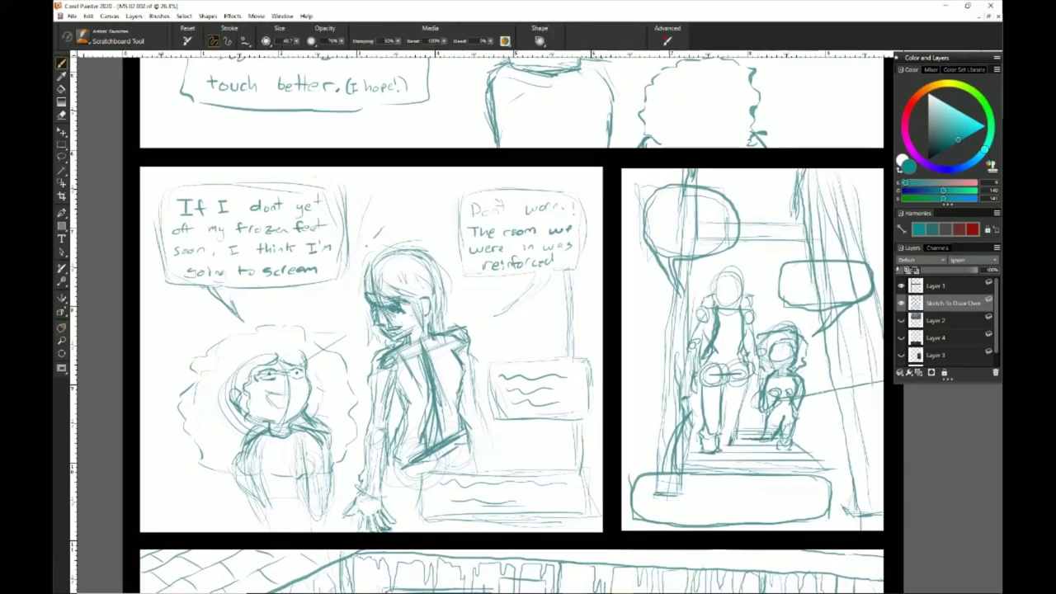
pyautogui.moveTo(467, 187); pyautogui.dragTo(472, 205)
pyautogui.moveTo(386, 216); pyautogui.dragTo(356, 247)
pyautogui.moveTo(407, 226); pyautogui.dragTo(413, 248)
pyautogui.moveTo(436, 235); pyautogui.dragTo(487, 241)
pyautogui.moveTo(568, 221); pyautogui.dragTo(539, 269)
pyautogui.moveTo(384, 260); pyautogui.dragTo(536, 271)
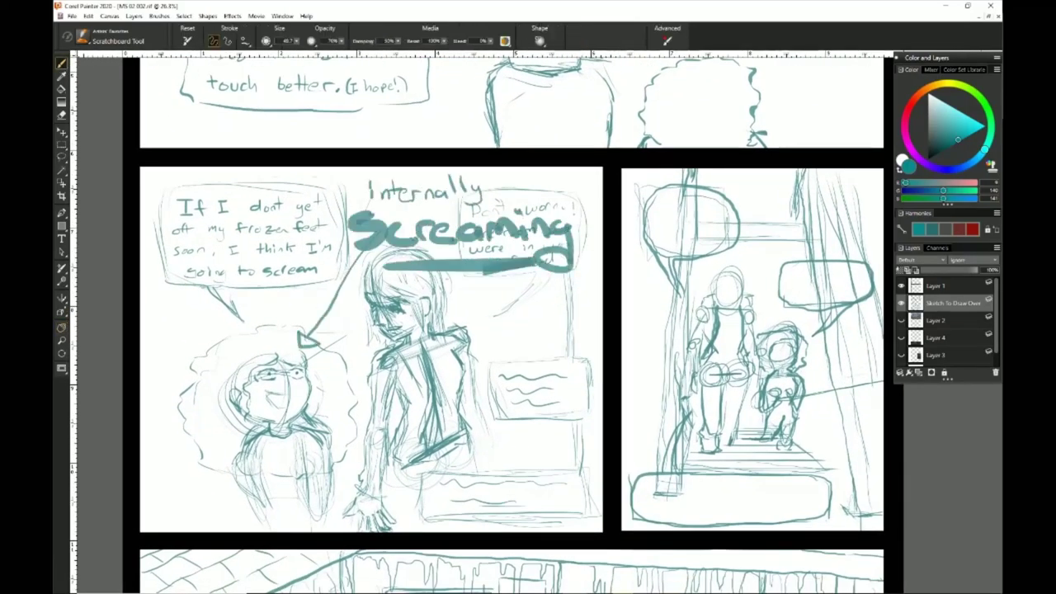
# Step: Undo all strokes of the "Internally screaming" note, including its underline and arrow
pyautogui.hotkey('ctrl', 'z')
pyautogui.hotkey('ctrl', 'z')
pyautogui.hotkey('ctrl', 'z')
pyautogui.hotkey('ctrl', 'z')
pyautogui.hotkey('ctrl', 'z')
pyautogui.hotkey('ctrl', 'z')
pyautogui.hotkey('ctrl', 'z')
pyautogui.hotkey('ctrl', 'z')
pyautogui.hotkey('ctrl', 'z')
pyautogui.hotkey('ctrl', 'z')
pyautogui.hotkey('ctrl', 'z')
pyautogui.hotkey('ctrl', 'z')
pyautogui.hotkey('ctrl', 'z')
pyautogui.hotkey('ctrl', 'z')
pyautogui.hotkey('ctrl', 'z')
pyautogui.hotkey('ctrl', 'z')
pyautogui.hotkey('ctrl', 'z')
pyautogui.hotkey('ctrl', 'z')
pyautogui.hotkey('ctrl', 'z')
pyautogui.hotkey('ctrl', 'z')
pyautogui.press('space')
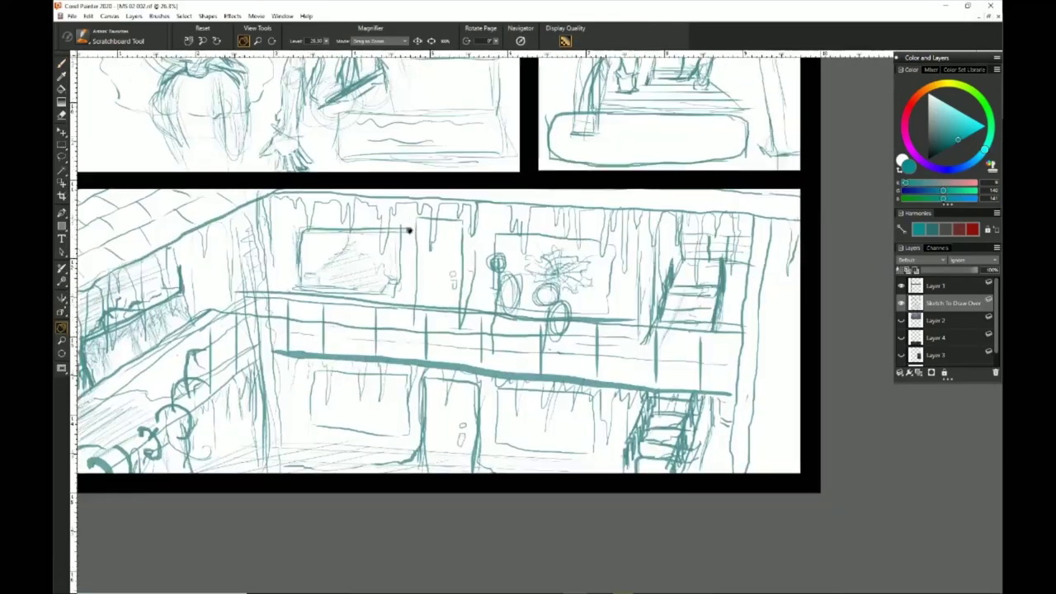